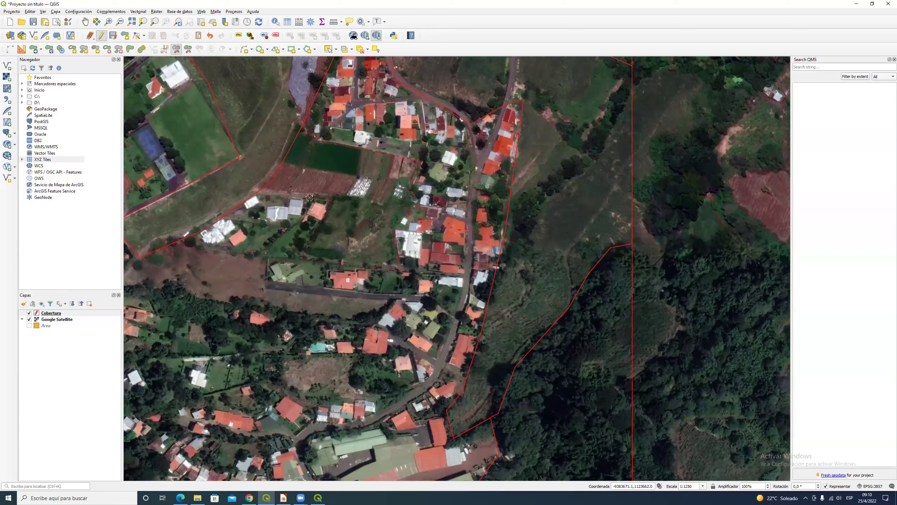
Split the cultivated plots and adjoining open field west of the hillside houses off the surrounding built-up polygon in the Cobertura layer.
right_click(253, 189)
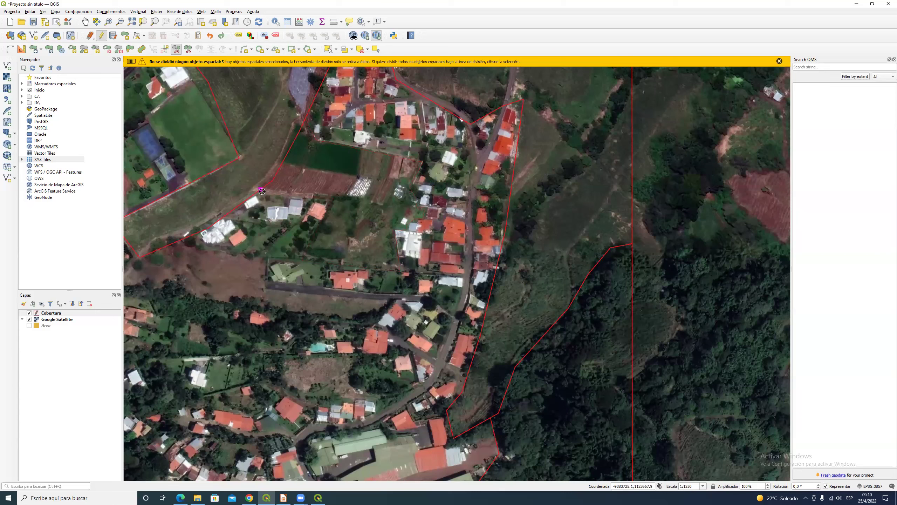
scroll(259, 166, "down", 1)
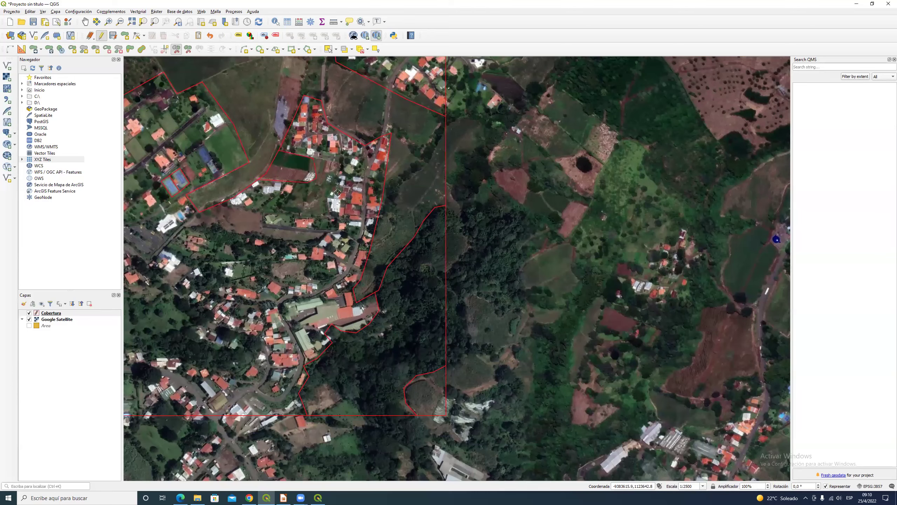
scroll(346, 198, "up", 1)
scroll(338, 196, "down", 1)
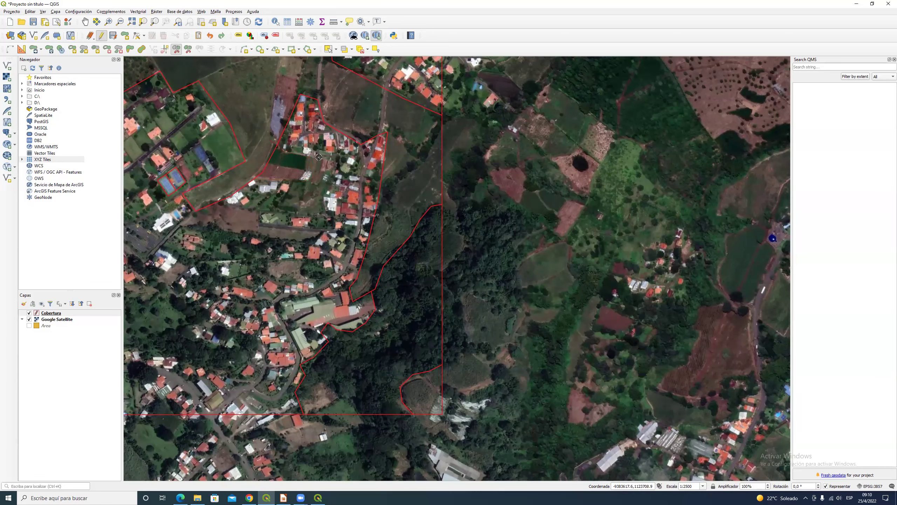
scroll(335, 171, "up", 1)
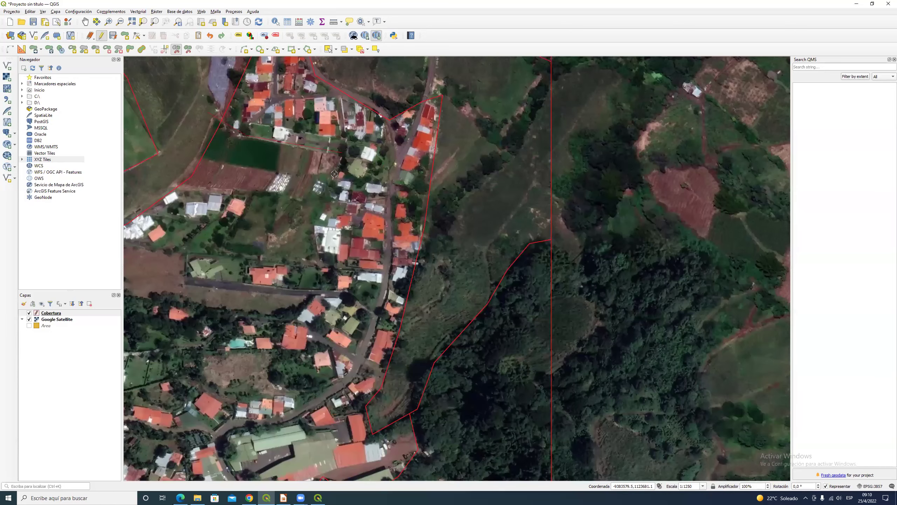
left_click(332, 179)
left_click(222, 252)
left_click(178, 187)
Examine the western built-up area and the campus around the roundabout for buildings not yet outlined.
scroll(187, 209, "down", 1)
left_click_drag(200, 246, 312, 234)
scroll(311, 219, "up", 1)
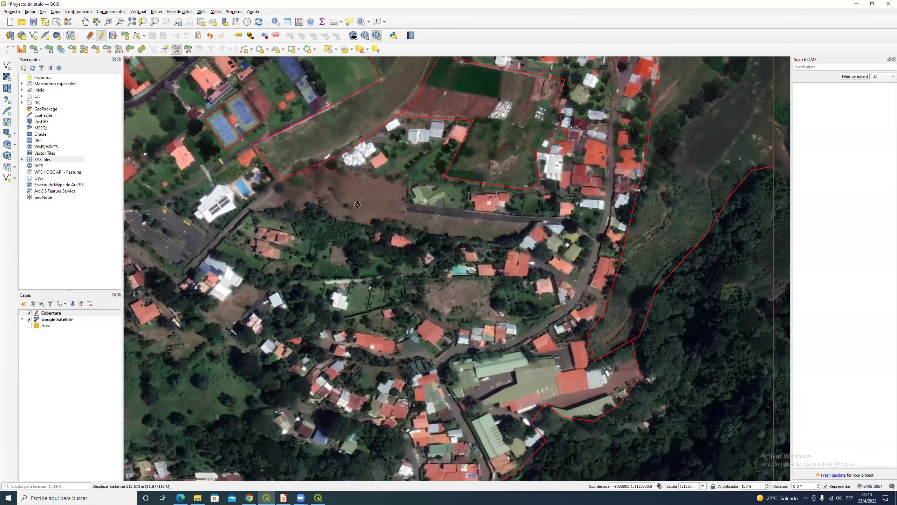
scroll(368, 205, "down", 1)
left_click_drag(350, 182, 464, 168)
left_click_drag(407, 265, 565, 320)
left_click_drag(363, 160, 374, 204)
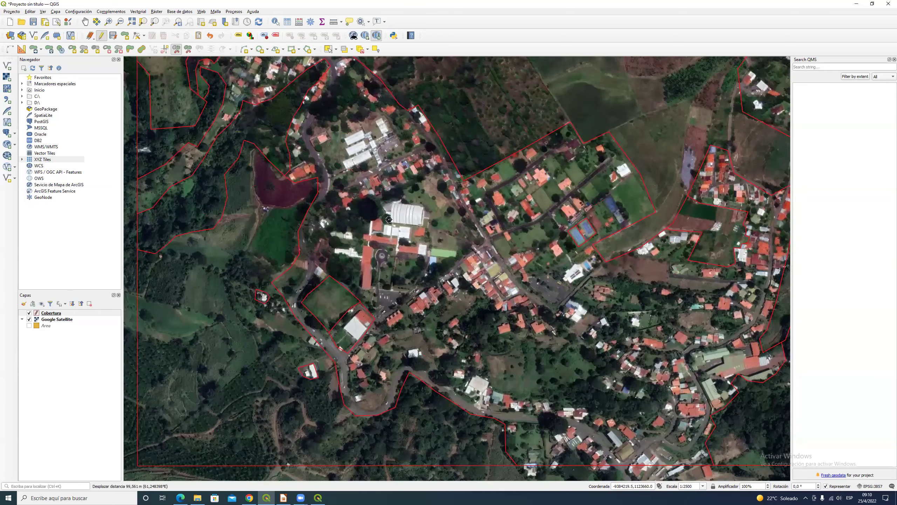
scroll(401, 276, "up", 2)
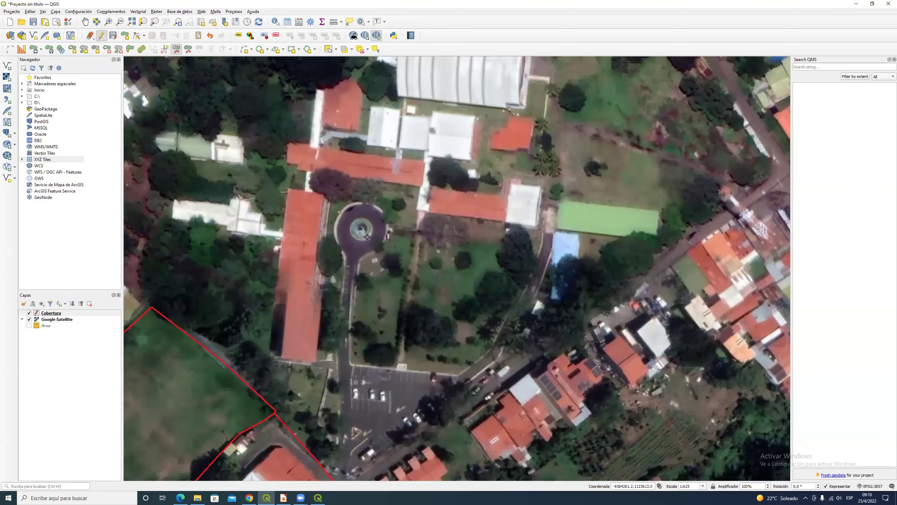
scroll(404, 279, "down", 1)
scroll(415, 239, "down", 1)
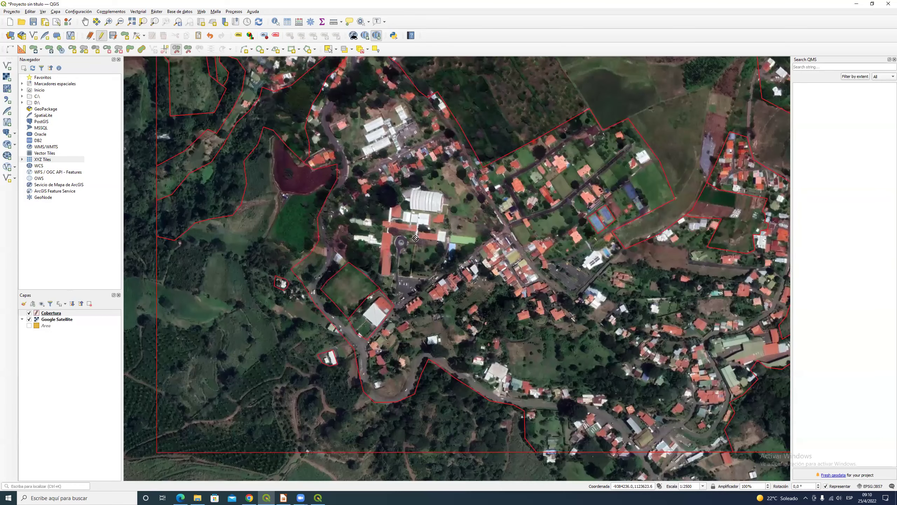
scroll(414, 261, "up", 1)
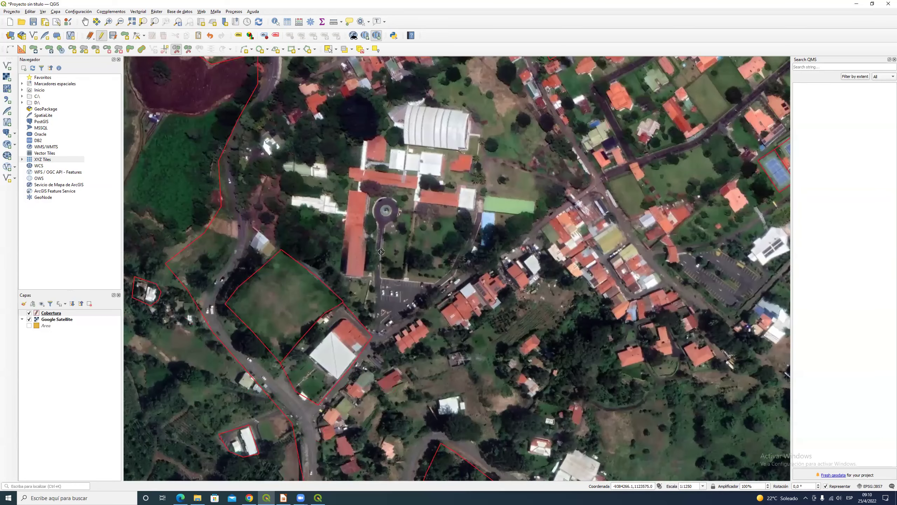
scroll(381, 252, "up", 1)
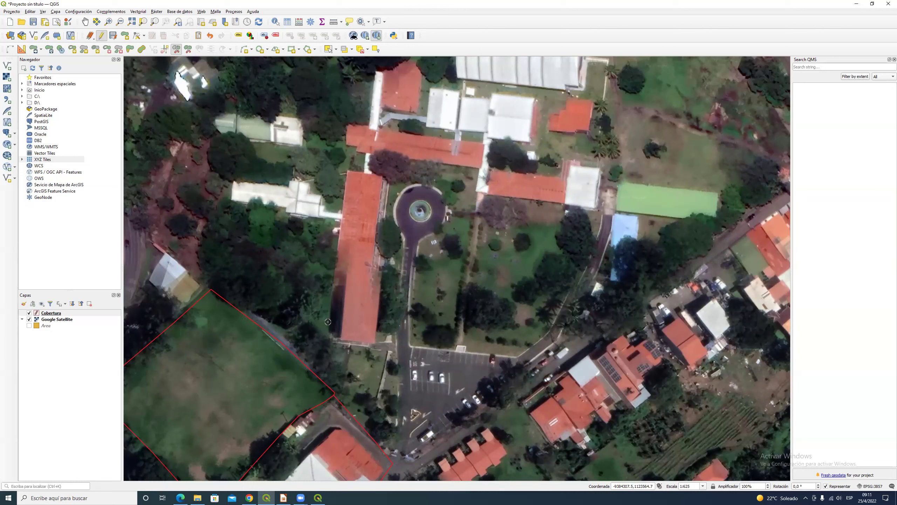
Digitize the long red-roofed building just west of the roundabout as a new Cobertura polygon with id 1.
left_click(328, 338)
right_click(338, 178)
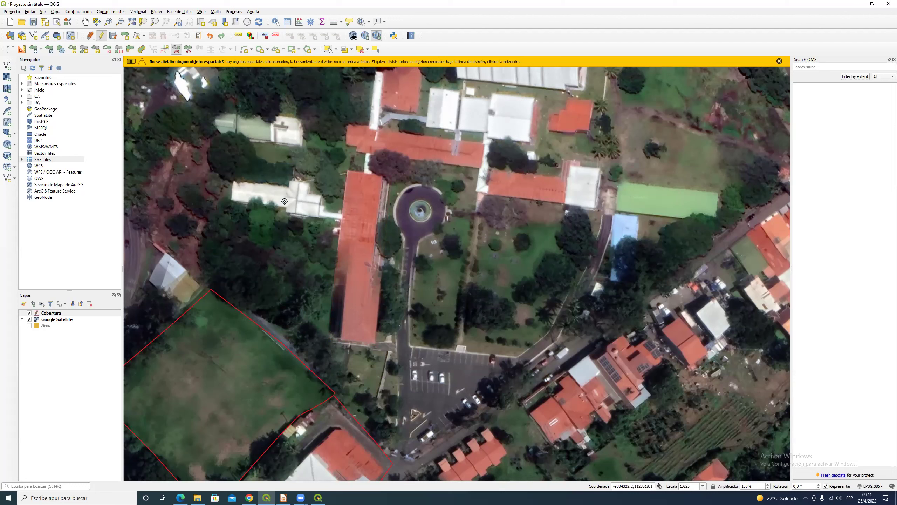
left_click(96, 50)
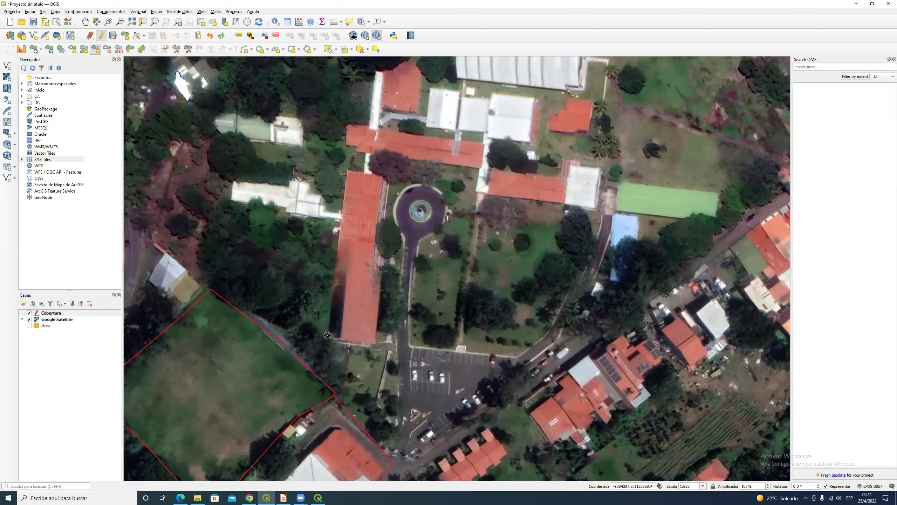
left_click(327, 336)
left_click(375, 344)
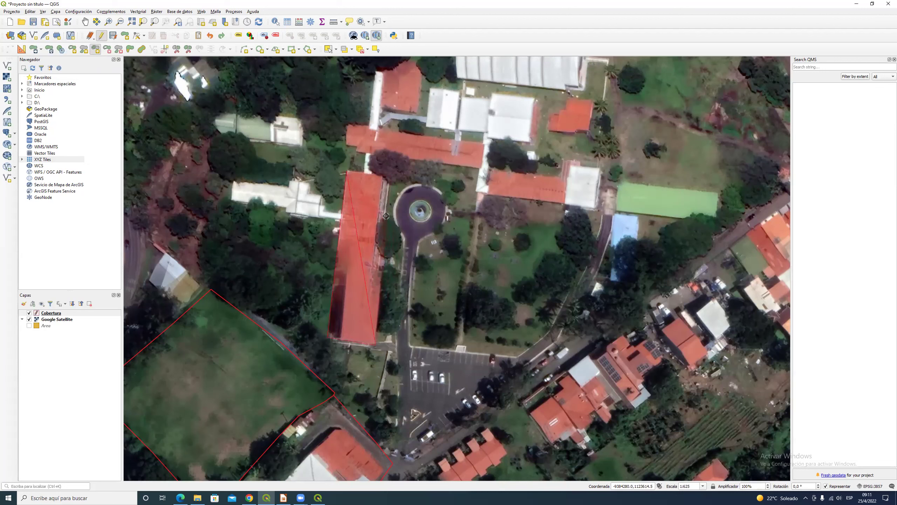
right_click(390, 176)
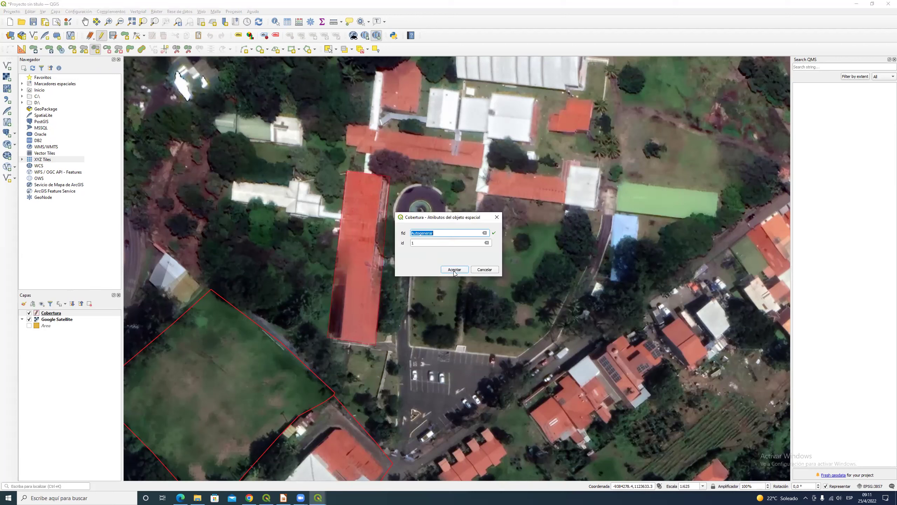
left_click(455, 269)
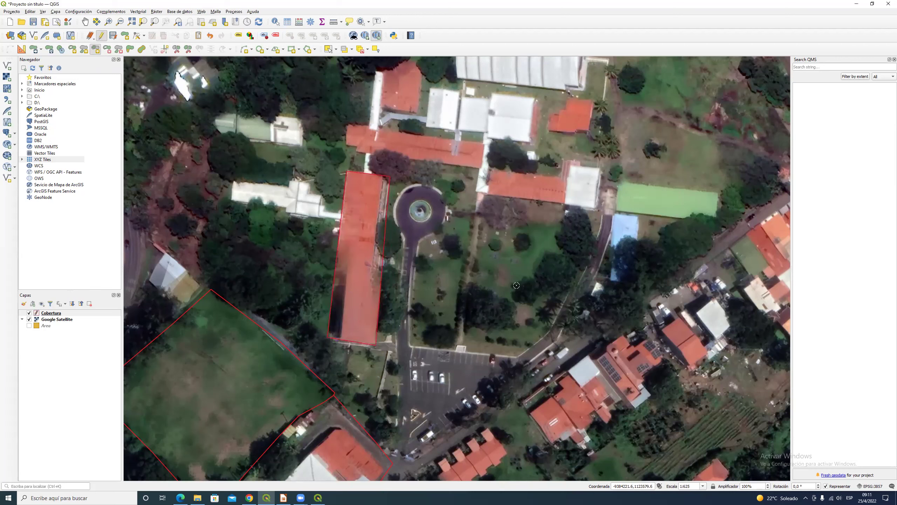
Digitize the elongated red-roofed building north of the roundabout as a Cobertura polygon with id 1.
left_click_drag(320, 226, 289, 276)
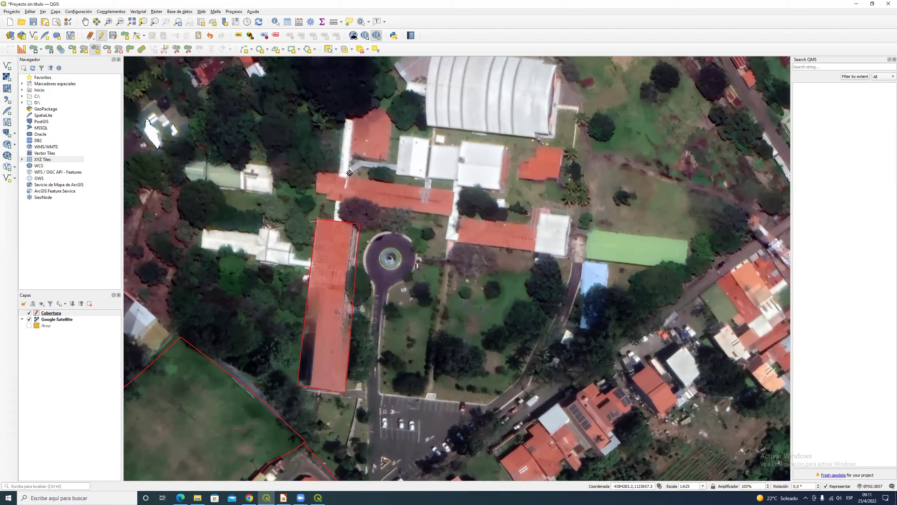
left_click(429, 187)
left_click(454, 192)
left_click(450, 218)
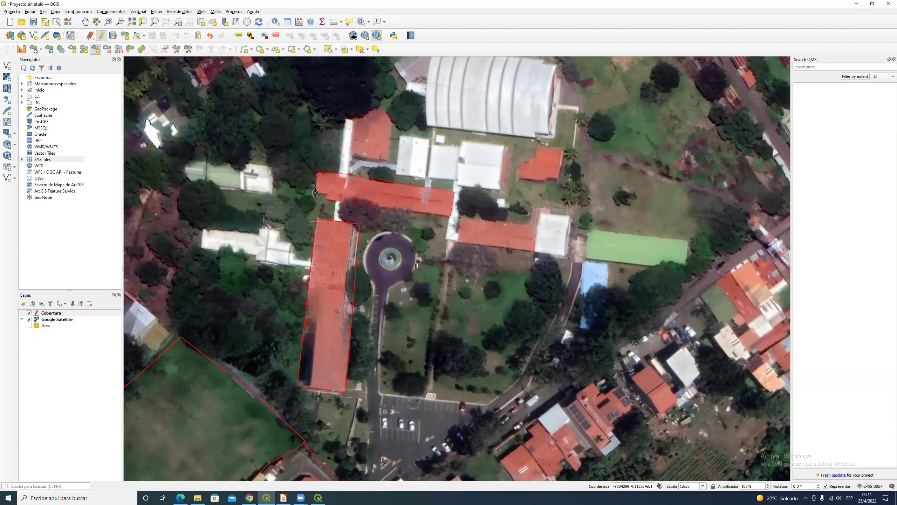
right_click(316, 193)
type("1")
left_click(457, 270)
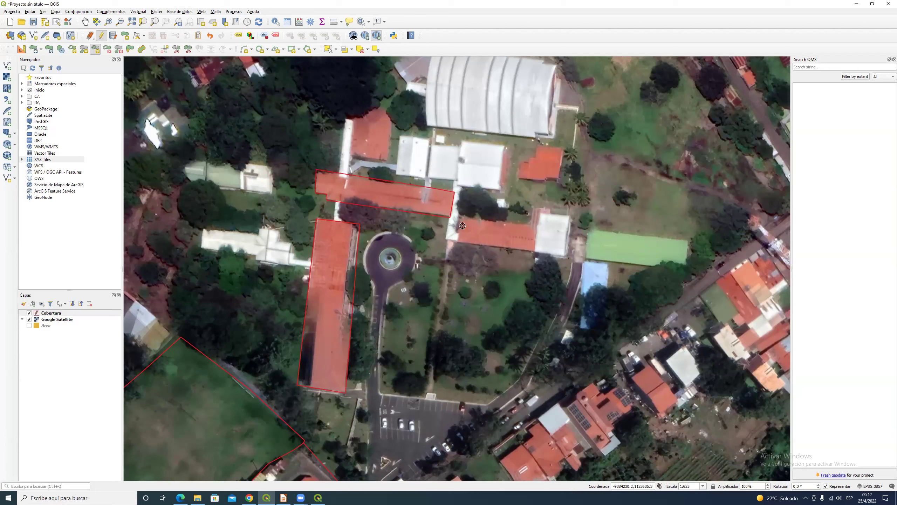
Digitize the red-roofed building east of the roundabout with id 1 and outline the white-roofed building adjoining its east end.
left_click(456, 242)
left_click(533, 250)
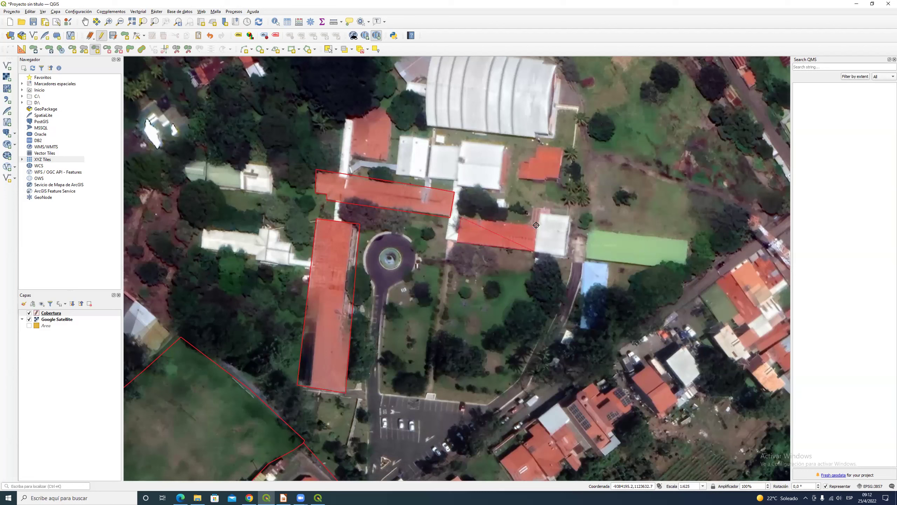
left_click(536, 225)
right_click(535, 225)
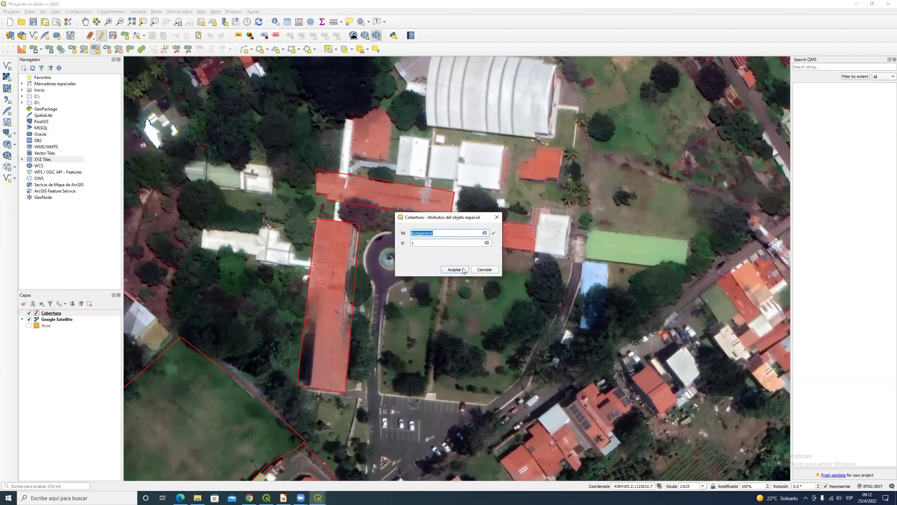
key("Return")
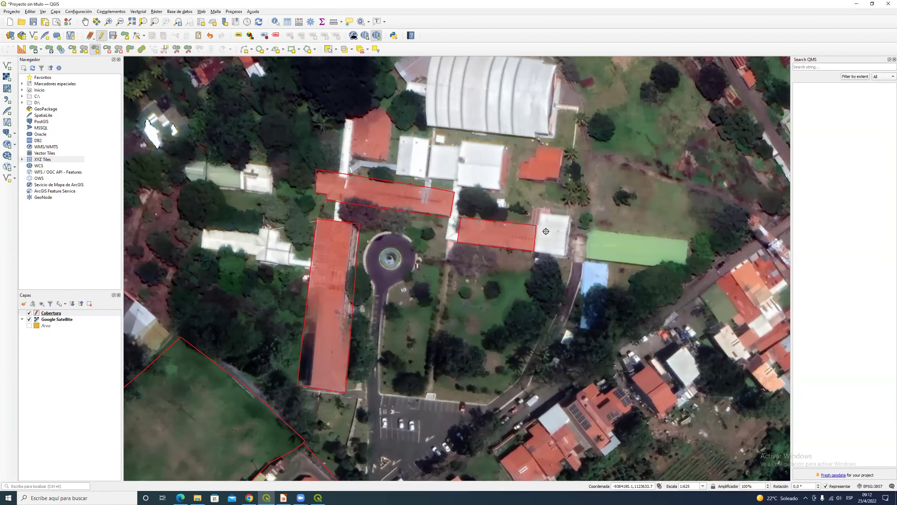
left_click_drag(568, 246, 500, 261)
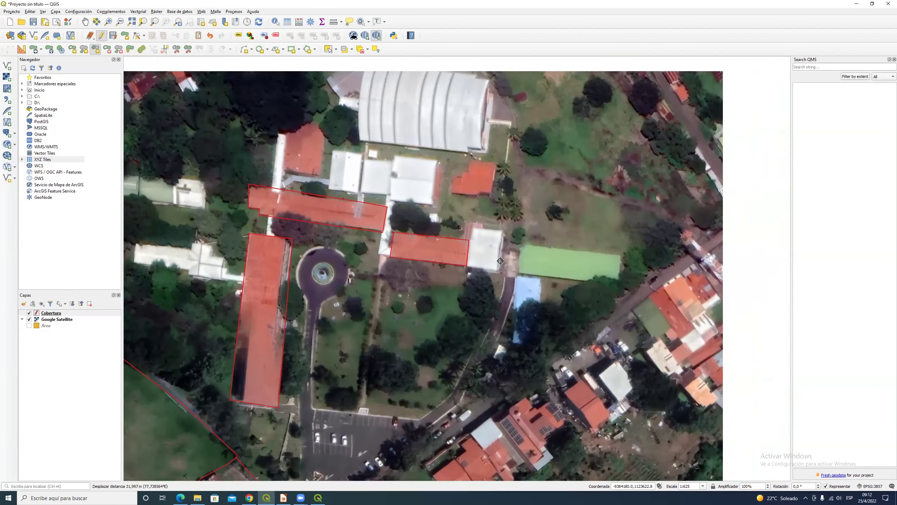
left_click(176, 51)
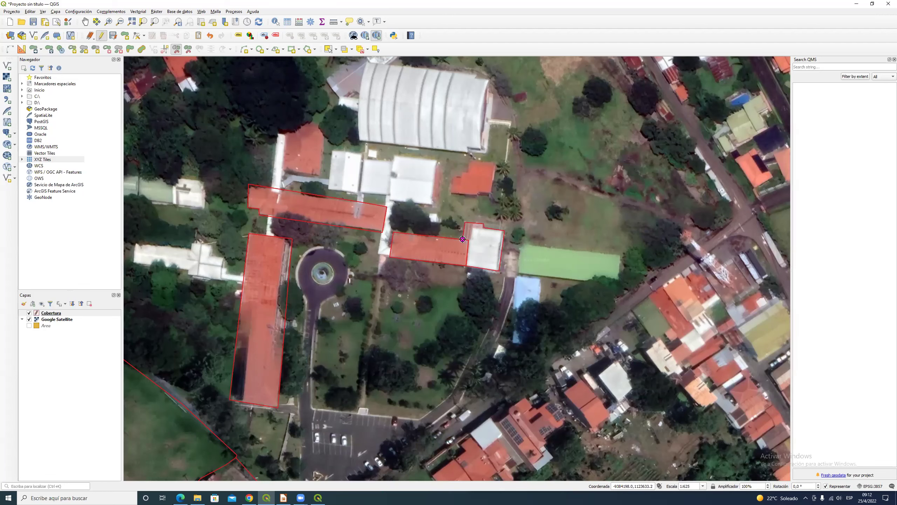
Digitize the green-roofed building east of the white-roofed one as a Cobertura polygon with id 1.
left_click_drag(529, 289, 470, 274)
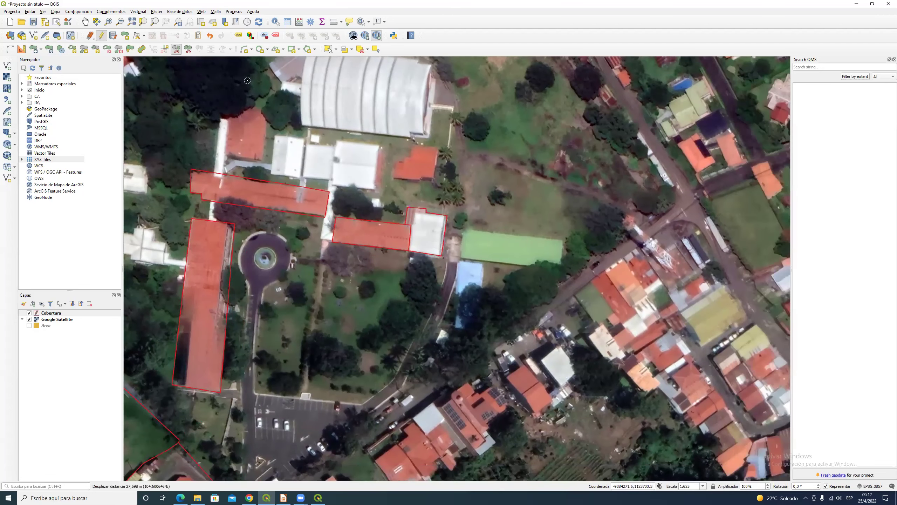
left_click(96, 50)
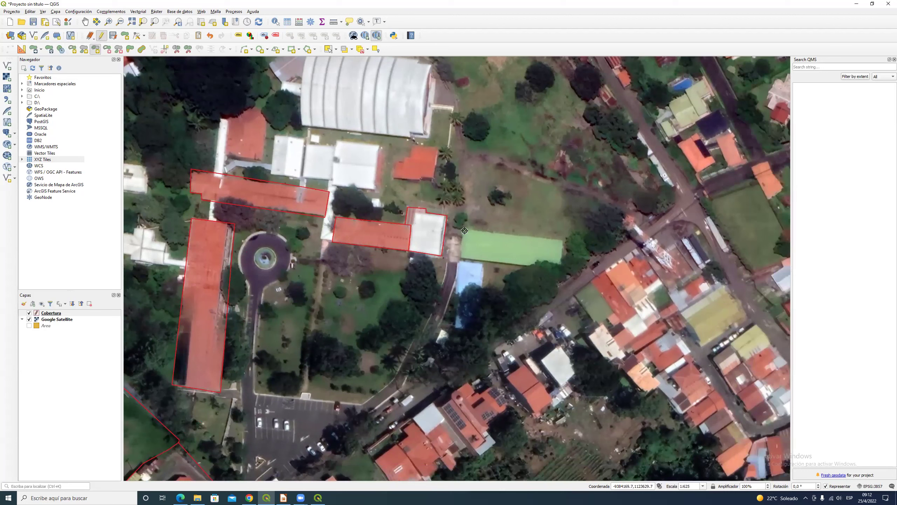
left_click(461, 257)
left_click(560, 268)
left_click(563, 239)
right_click(564, 240)
left_click(478, 263)
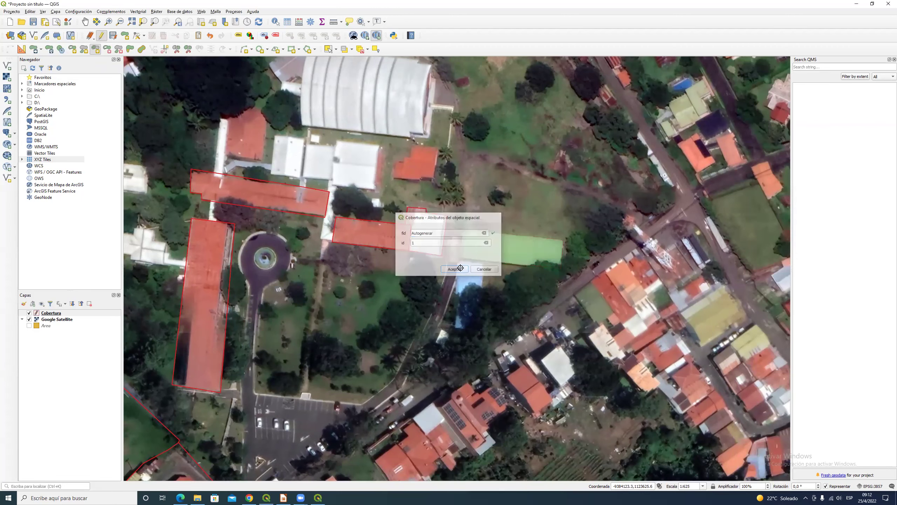
Outline the small detached red-roofed building just south of the large arched white roof as a Cobertura polygon.
left_click_drag(436, 227, 527, 273)
left_click_drag(506, 192, 528, 250)
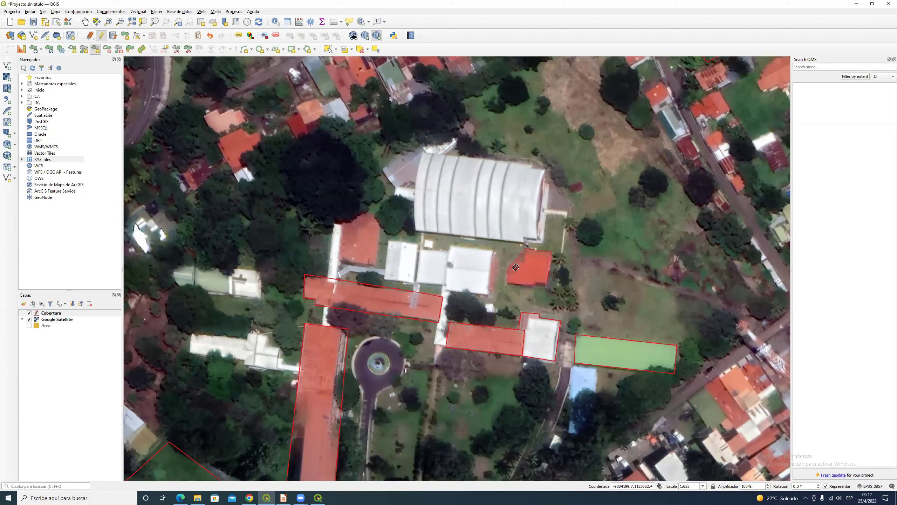
right_click(524, 261)
left_click(458, 265)
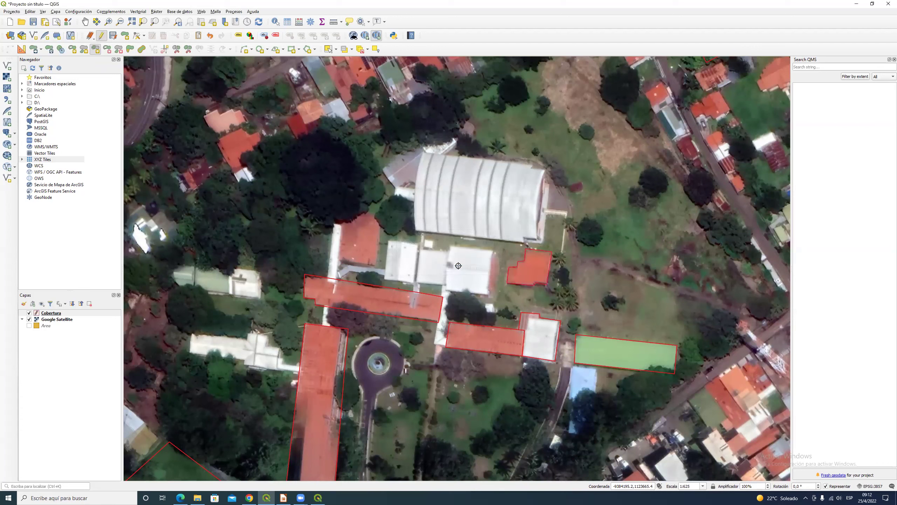
Digitize the large arched white-roofed building north of the campus blocks as a Cobertura polygon with id 1.
left_click(423, 151)
left_click(547, 166)
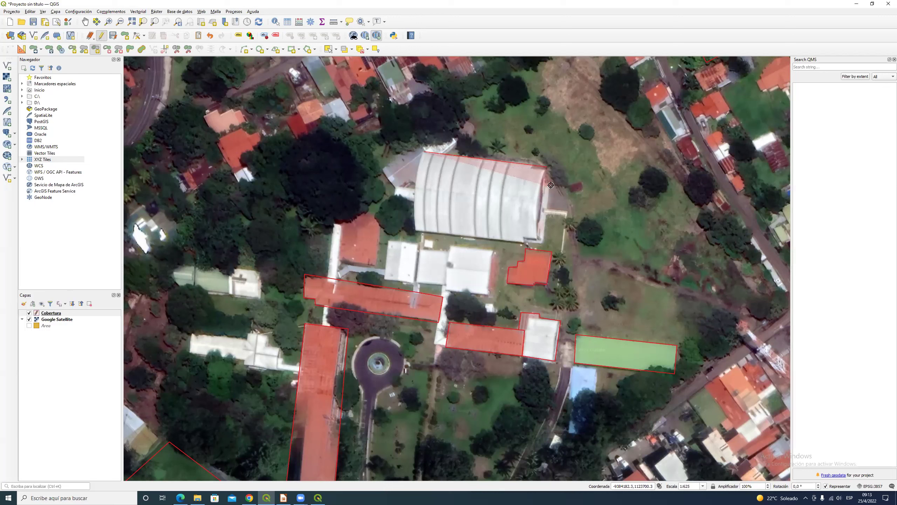
left_click(544, 241)
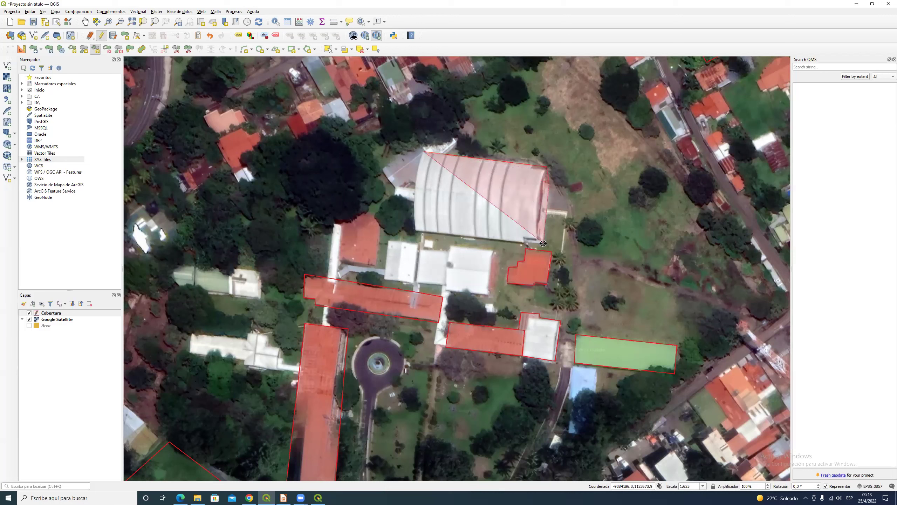
left_click(523, 243)
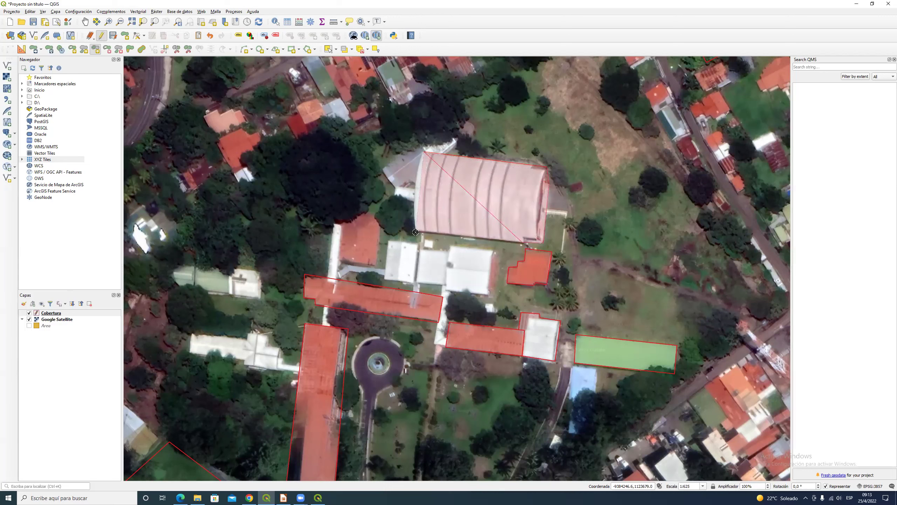
left_click(415, 231)
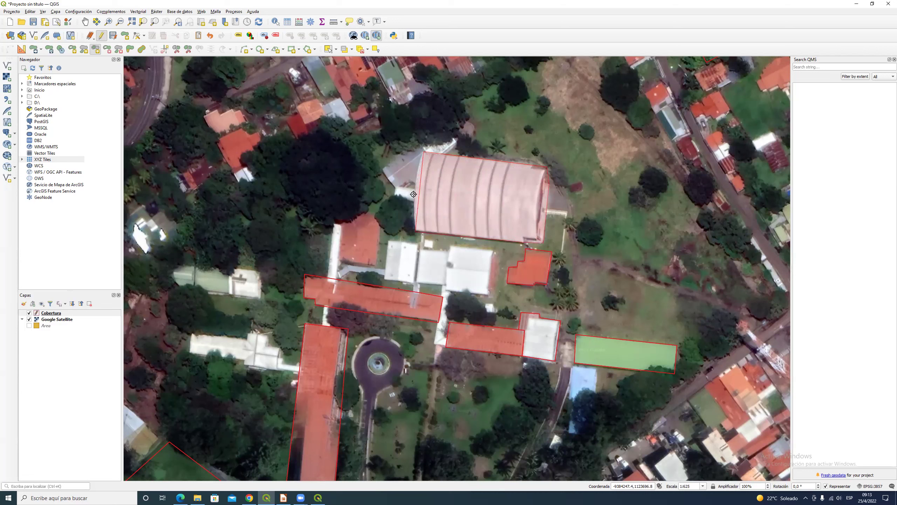
right_click(418, 163)
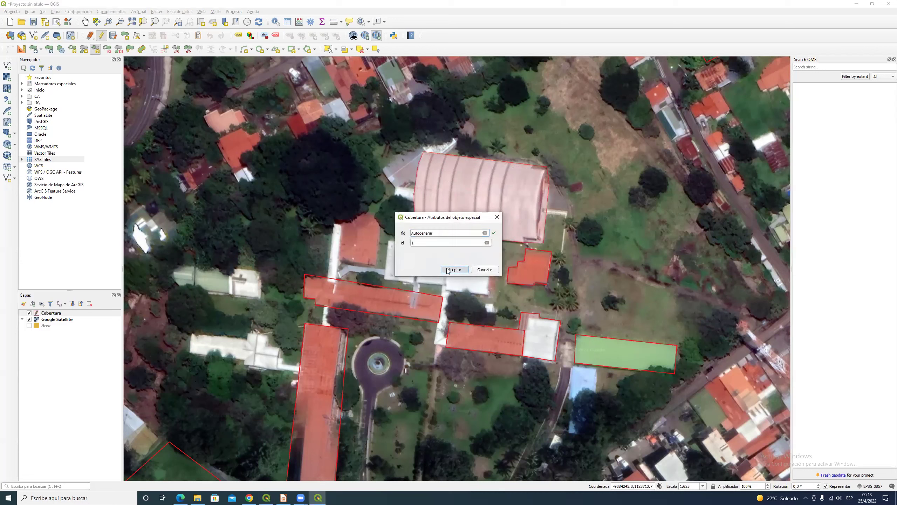
left_click(443, 268)
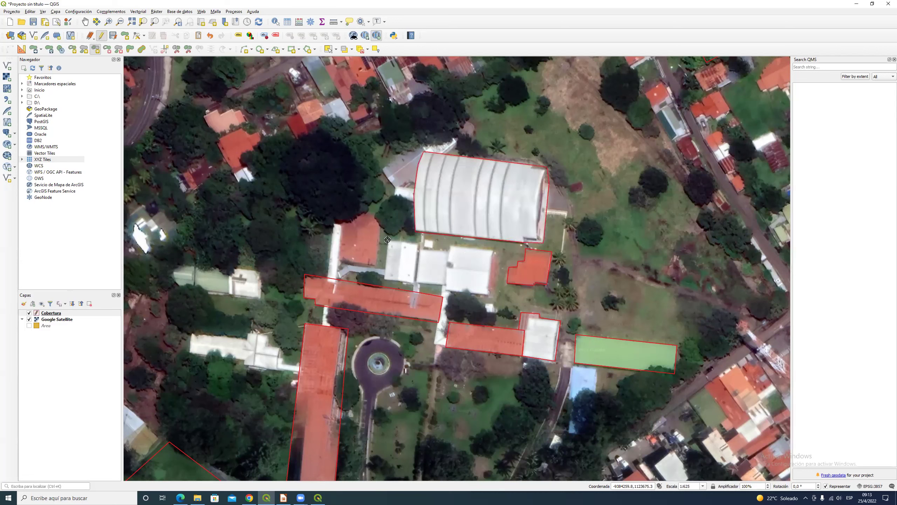
Outline the small white-roofed building just southwest of the large arched roof as a Cobertura polygon.
left_click(418, 243)
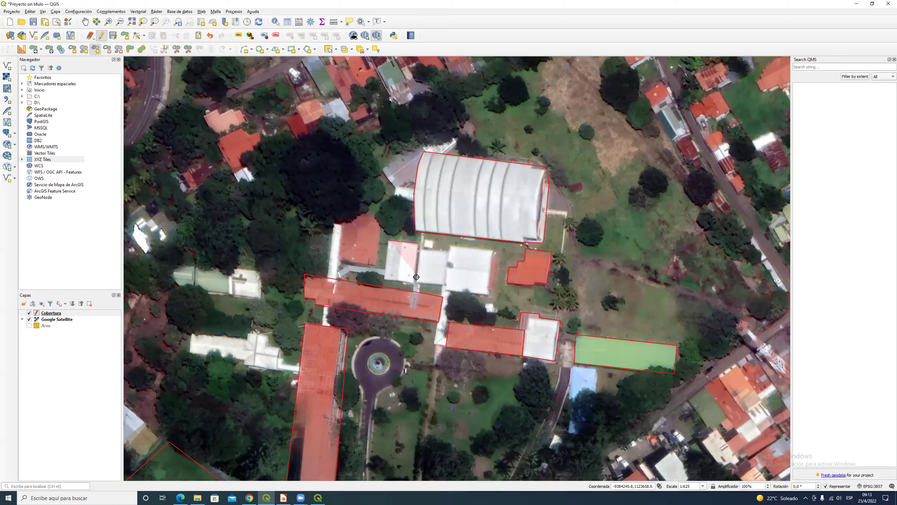
left_click(414, 285)
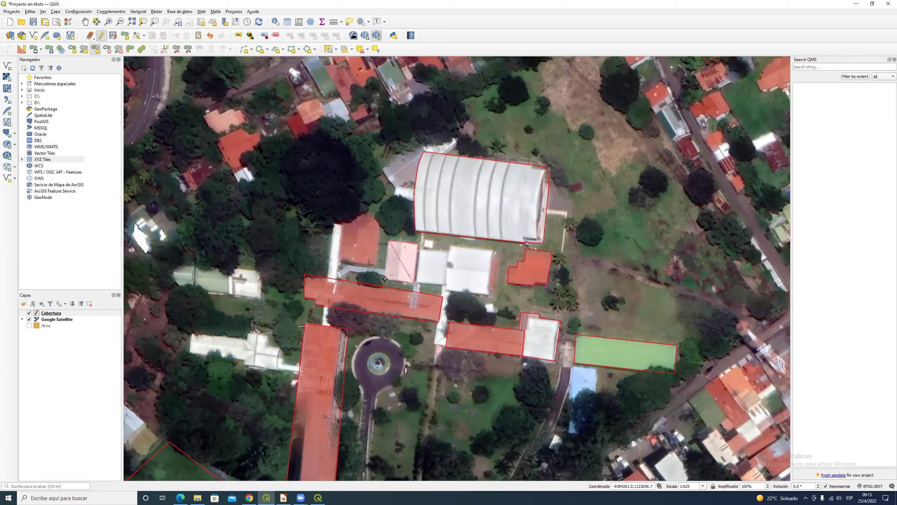
right_click(385, 282)
key("Return")
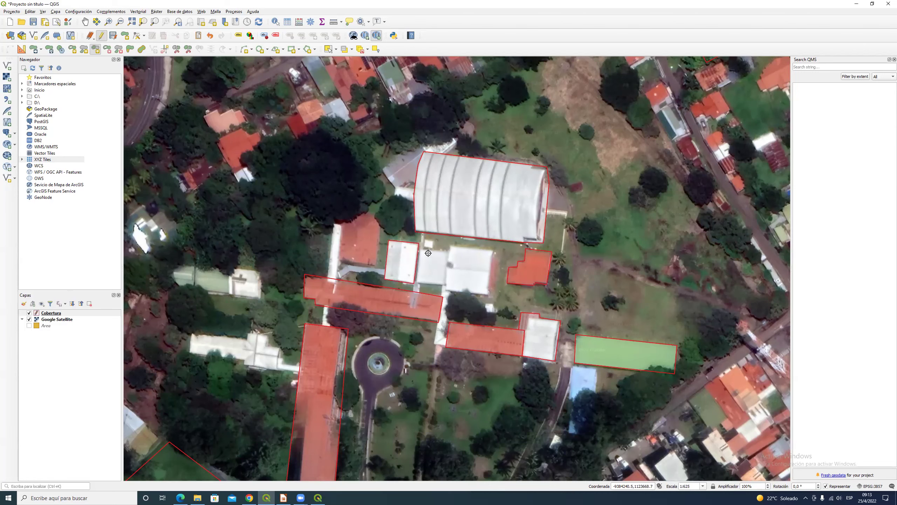
Try to split the surrounding polygon around the two joined white-roofed buildings south of the arched roof.
scroll(427, 262, "up", 1)
scroll(458, 271, "up", 1)
scroll(458, 271, "down", 2)
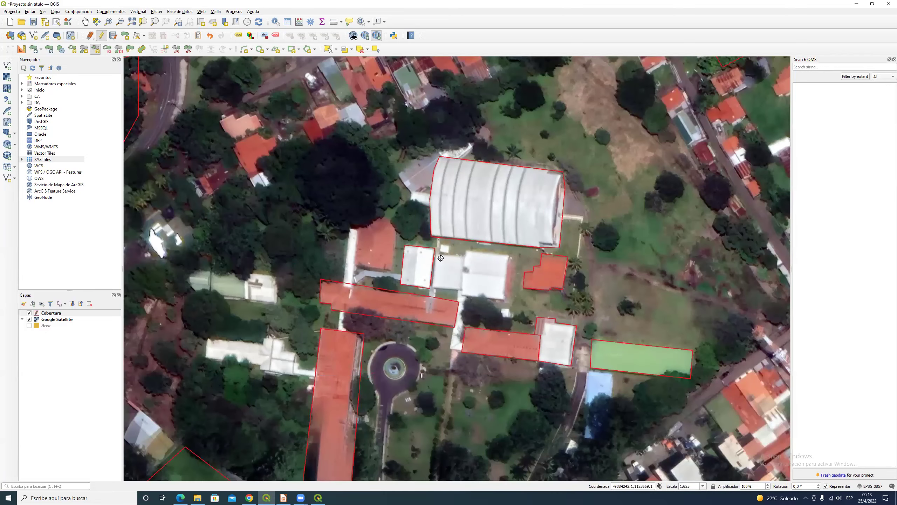
scroll(439, 253, "up", 1)
scroll(440, 253, "down", 1)
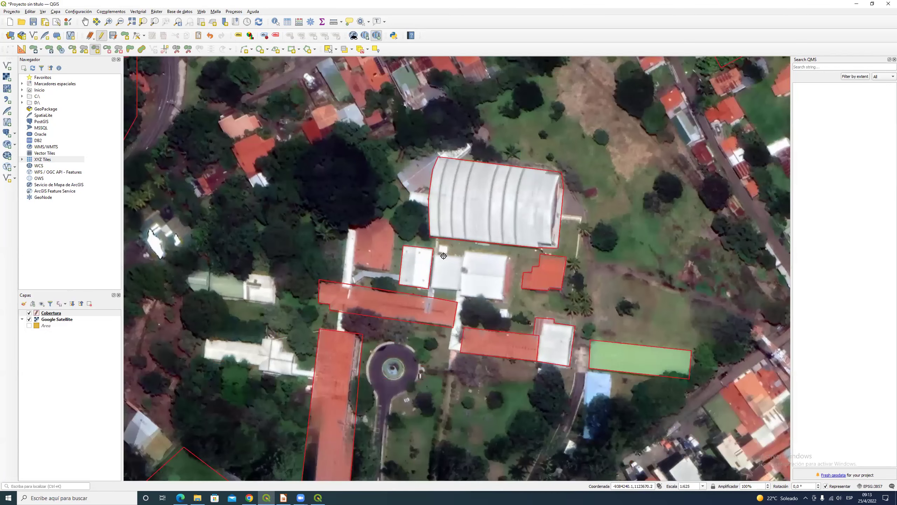
left_click(177, 50)
right_click(429, 287)
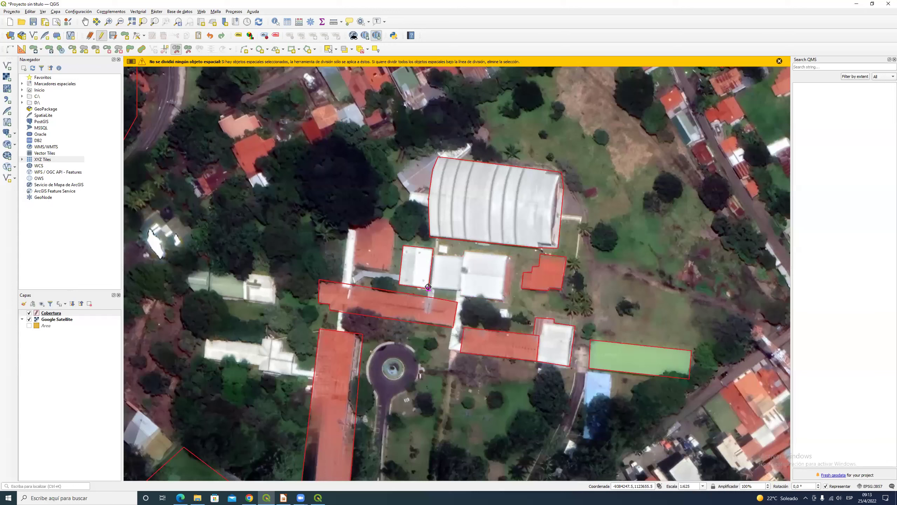
left_click(459, 290)
left_click(507, 298)
left_click(510, 256)
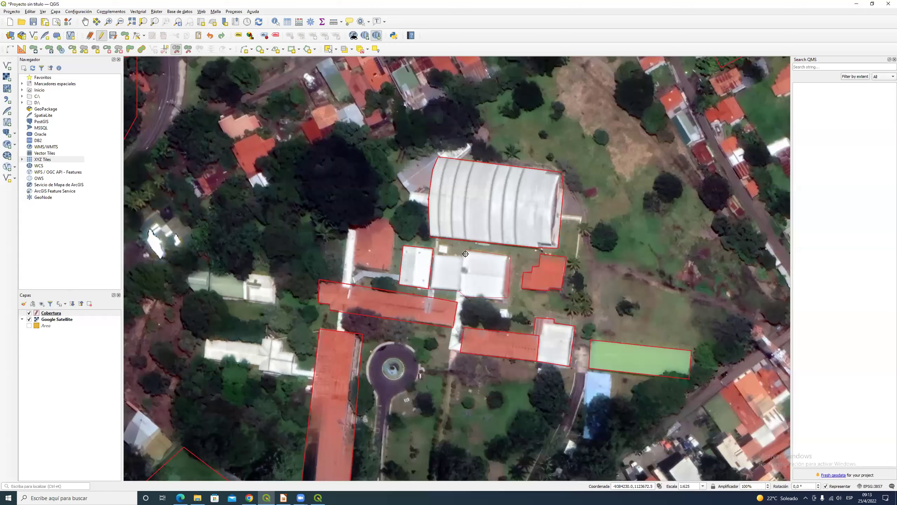
right_click(427, 253)
Split the surrounding Cobertura polygon along the outline of the two joined white roofs, starting and ending at the small white building's east edge.
scroll(425, 284, "up", 1)
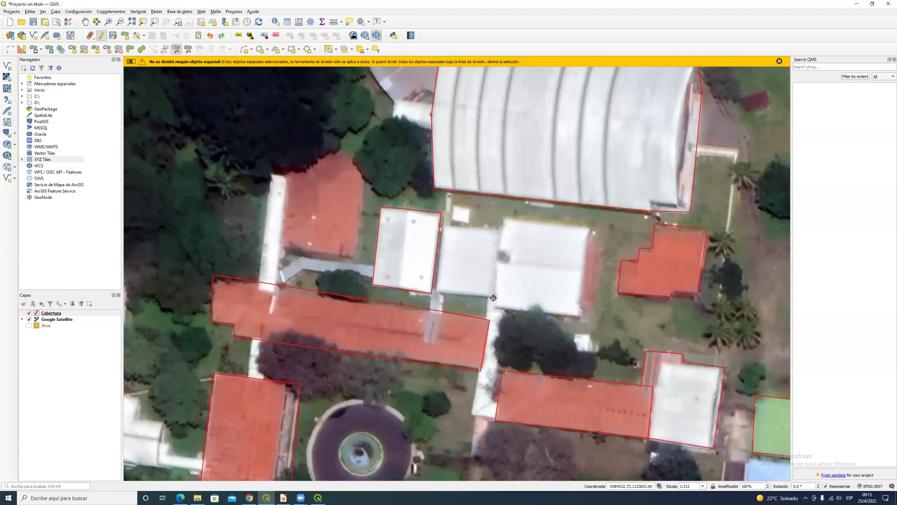
left_click(589, 319)
left_click(600, 230)
left_click(505, 216)
right_click(428, 222)
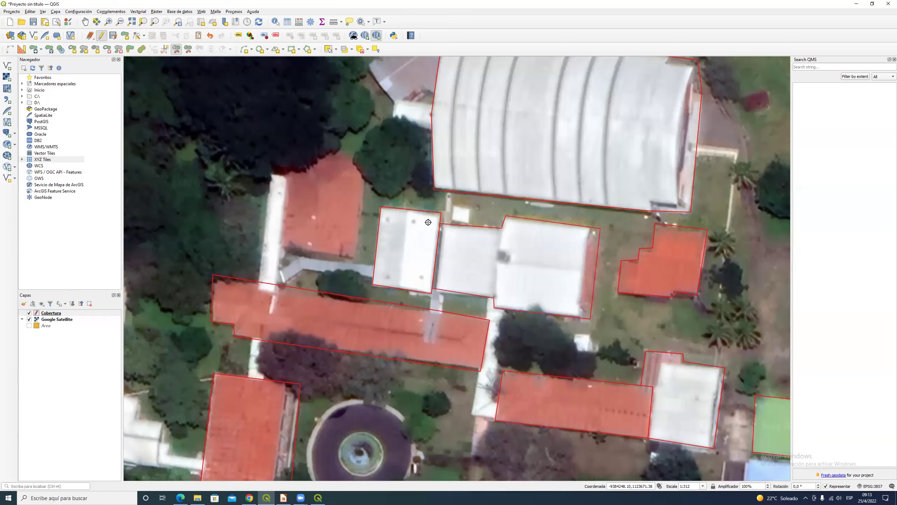
Digitize the red-roofed building west of the small white-roofed one as a Cobertura polygon with Fill Ring.
scroll(455, 263, "down", 1)
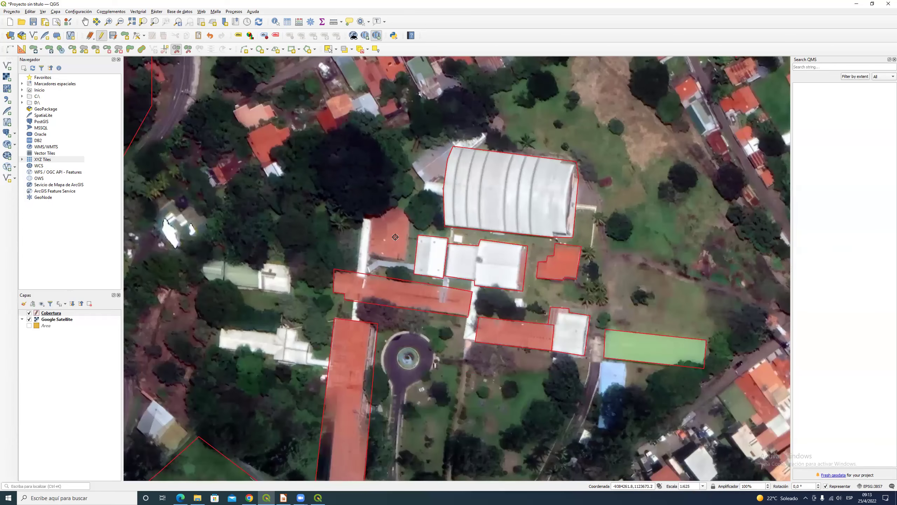
left_click_drag(389, 244, 474, 236)
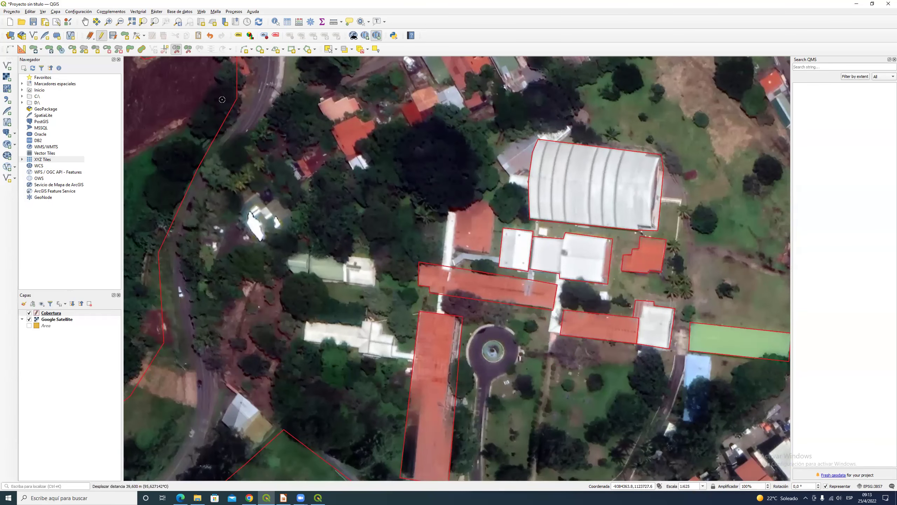
left_click(95, 48)
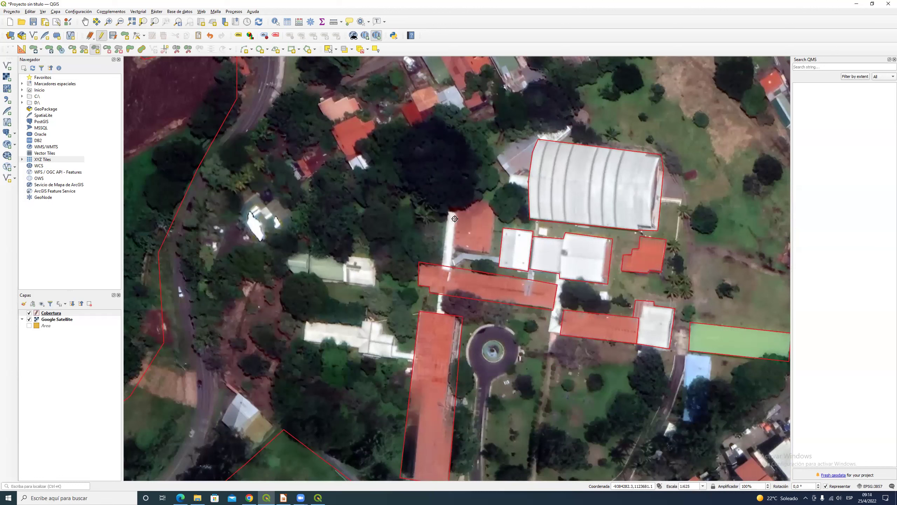
left_click(493, 202)
left_click(490, 253)
left_click(453, 251)
right_click(457, 214)
left_click(444, 268)
Try to outline the irregular white-roofed building adjoining the long red-roofed block's west side with Fill Ring.
left_click_drag(374, 308, 430, 245)
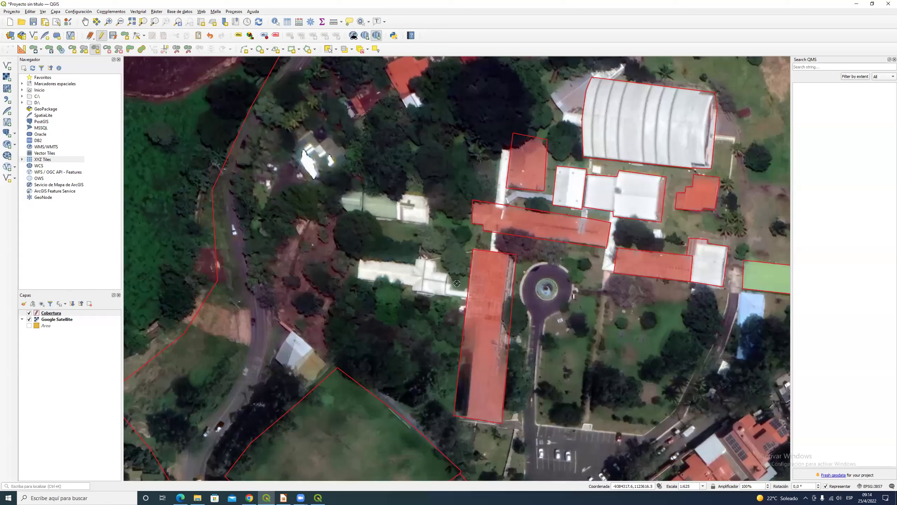
left_click(358, 279)
left_click(360, 258)
left_click(400, 284)
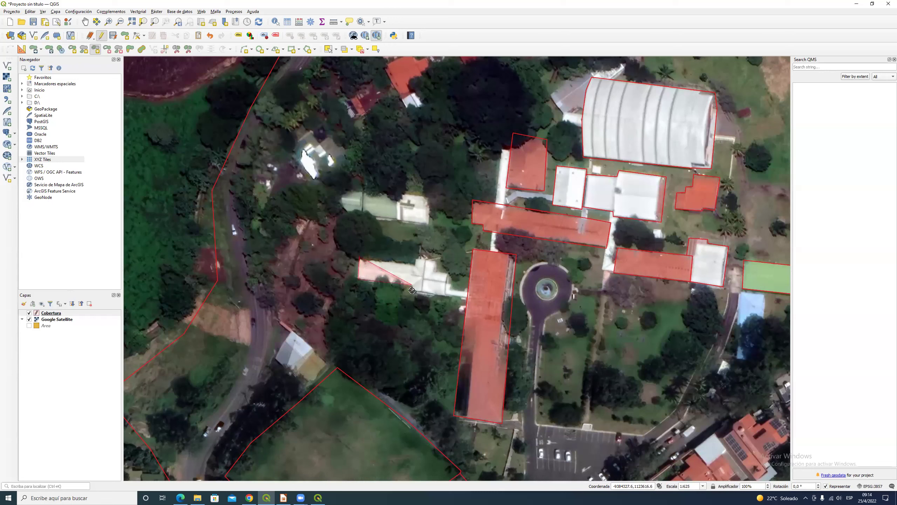
left_click(451, 298)
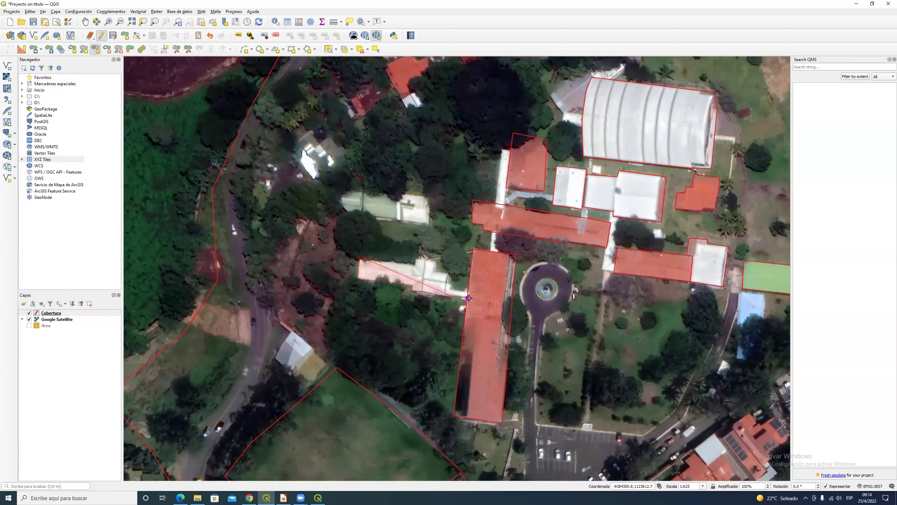
left_click(469, 298)
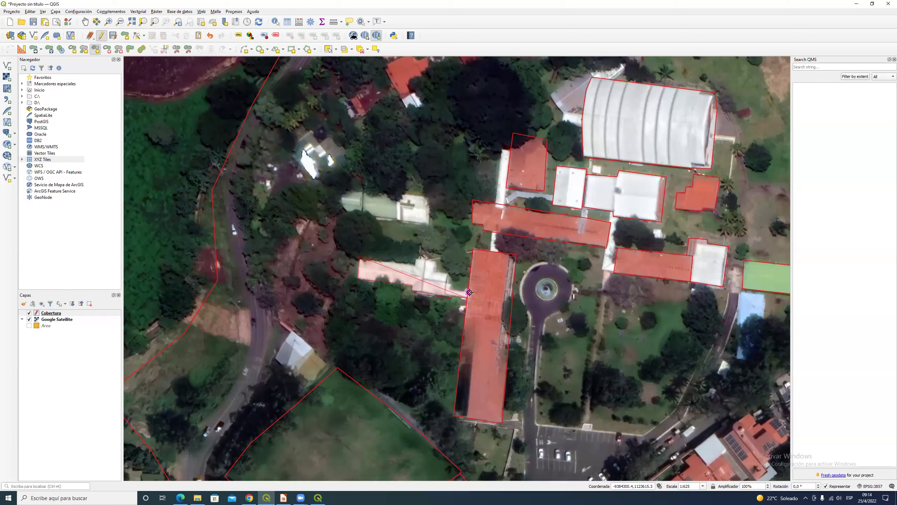
left_click(450, 285)
left_click(449, 274)
left_click(435, 261)
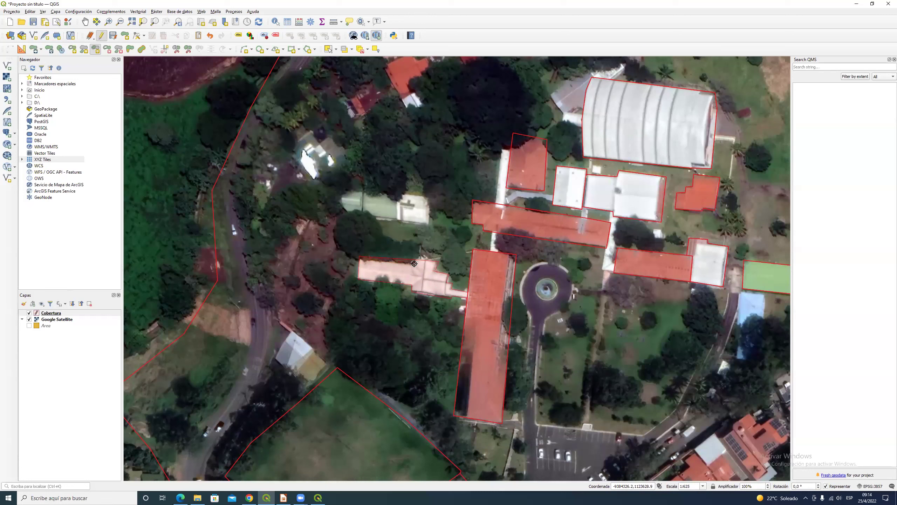
right_click(385, 261)
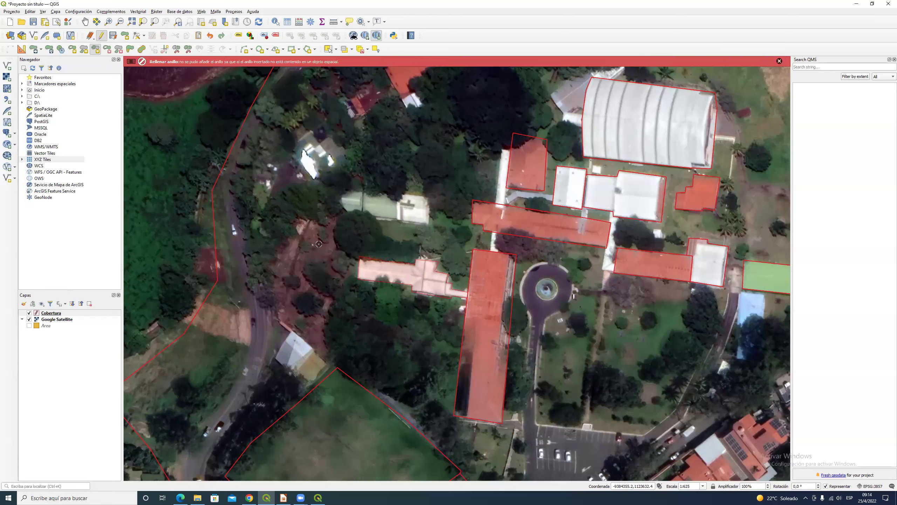
Save the Cobertura edits, resume editing and split off the irregular white-roofed building adjoining the long red-roofed block's west side.
left_click(100, 38)
left_click(434, 258)
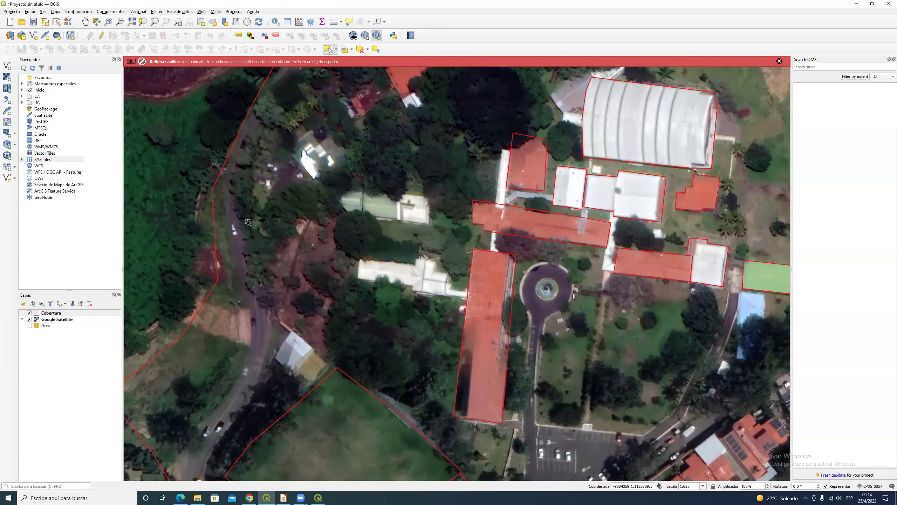
left_click(101, 35)
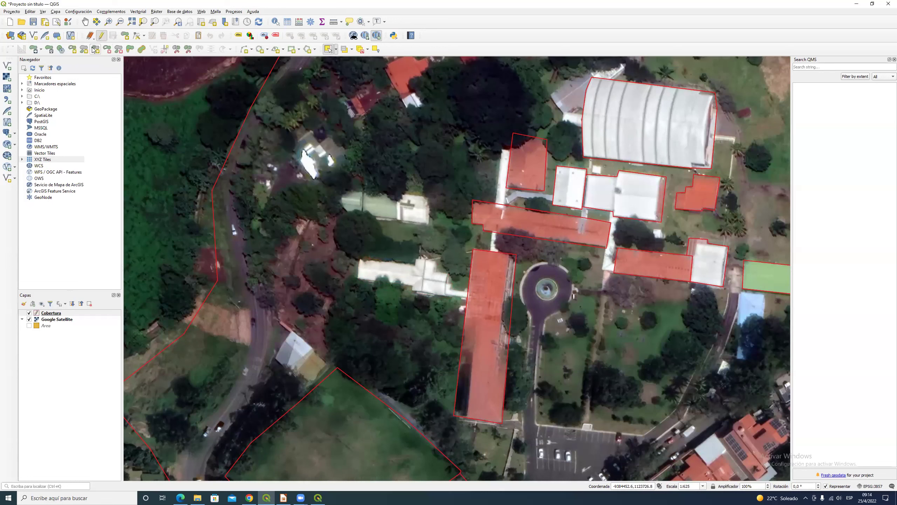
left_click(188, 50)
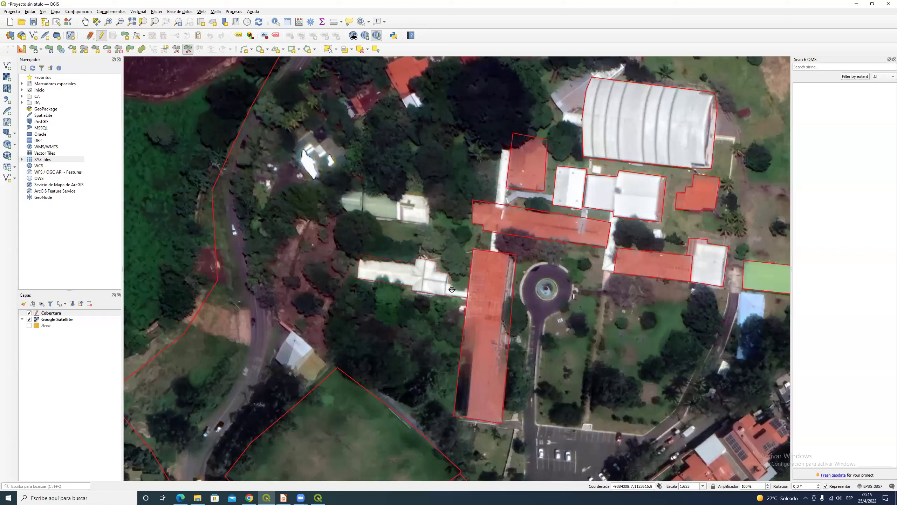
right_click(475, 291)
Digitize the detached green-and-white-roofed building north of the irregular white one as a Cobertura polygon with Fill Ring.
left_click(94, 51)
left_click(342, 213)
left_click(429, 223)
left_click(430, 195)
left_click(363, 187)
right_click(339, 182)
key("Return")
Digitize the triangular parking lot south of the roundabout driveway as a Cobertura polygon with Fill Ring.
scroll(371, 310, "down", 2)
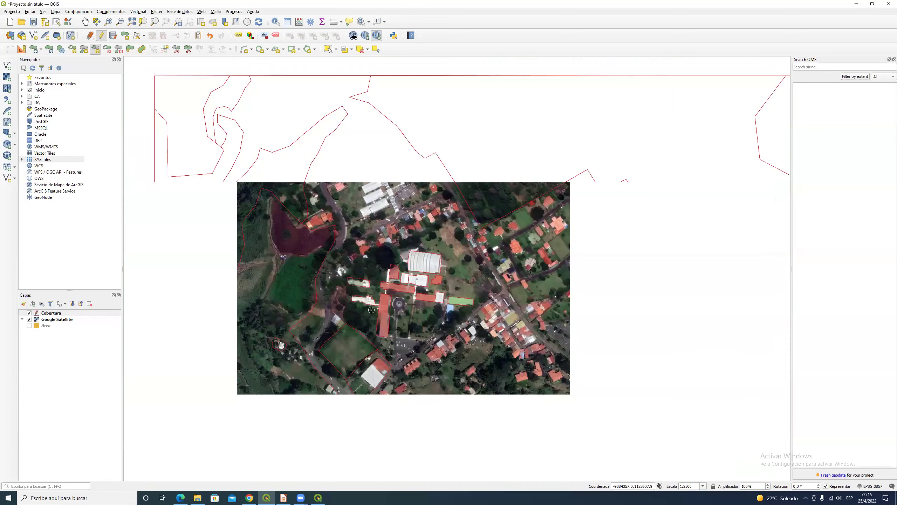
scroll(395, 347, "up", 1)
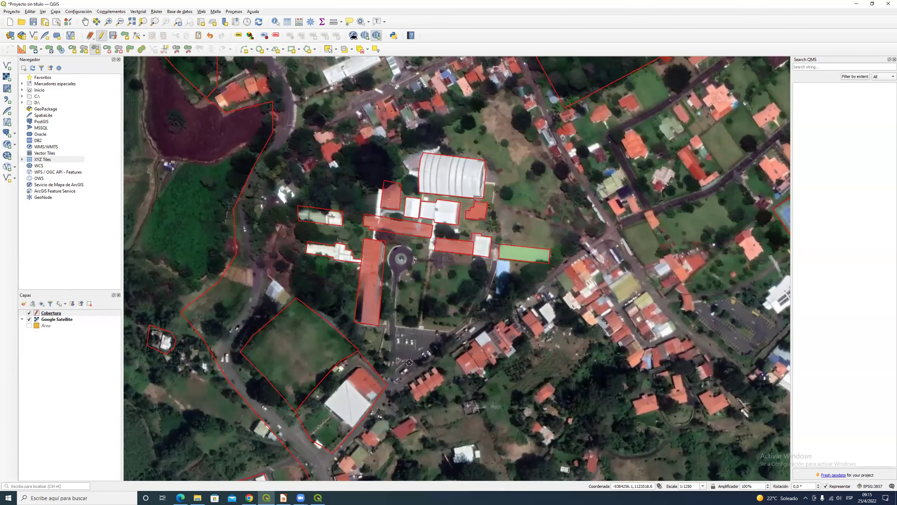
scroll(407, 360, "up", 1)
left_click_drag(406, 361, 361, 252)
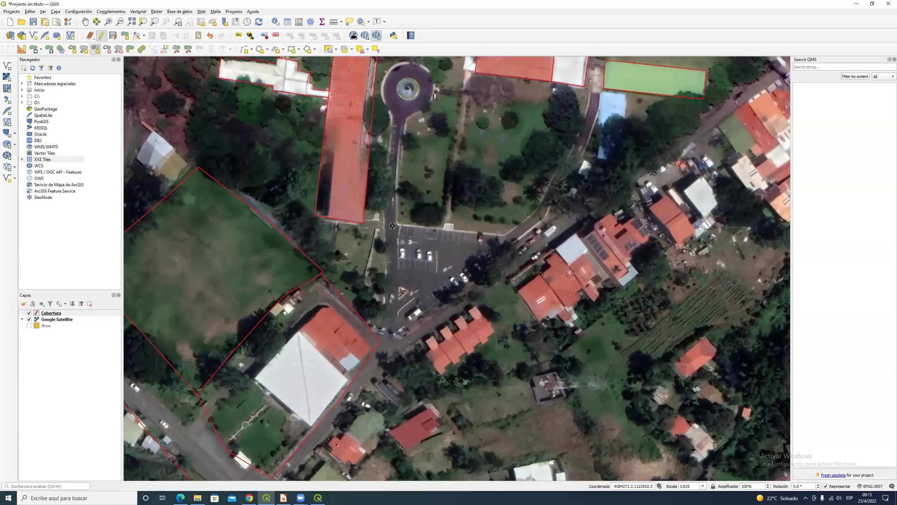
left_click(517, 239)
left_click(393, 330)
right_click(384, 224)
left_click(447, 270)
Try to split the surrounding polygon along the outline of the blue-roofed building south of the green roof.
left_click_drag(409, 86, 268, 187)
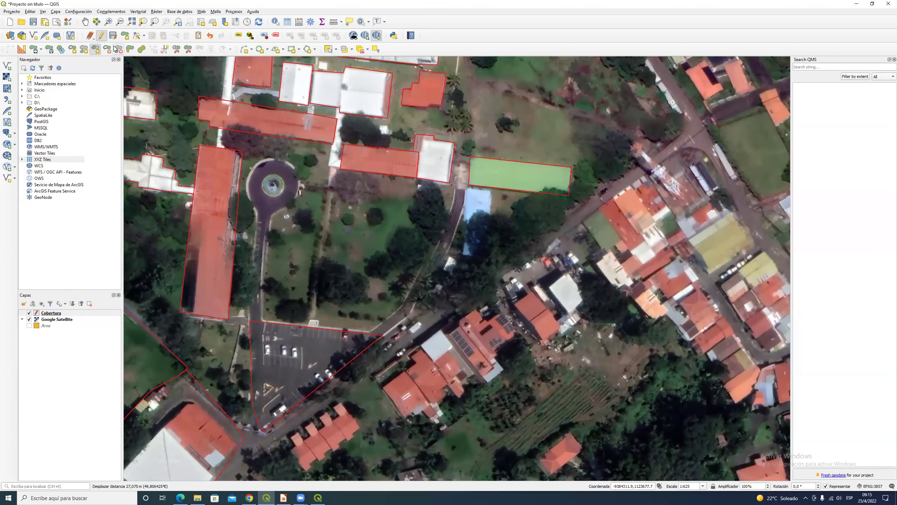
left_click(176, 49)
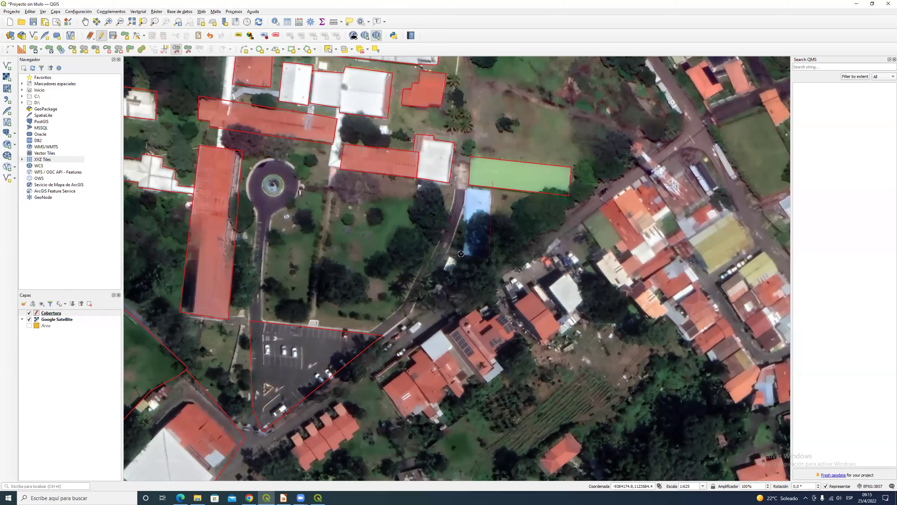
right_click(475, 179)
scroll(469, 209, "up", 1)
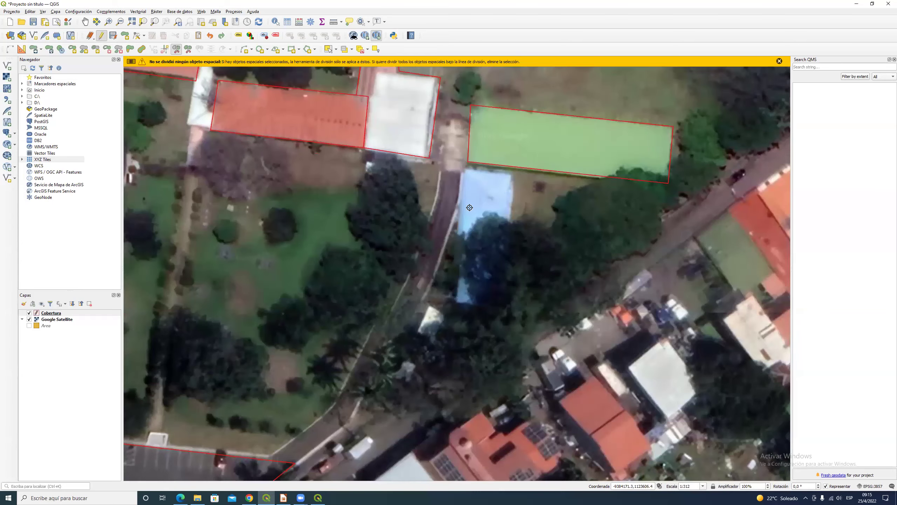
left_click(517, 158)
left_click(506, 308)
left_click(457, 292)
left_click(461, 170)
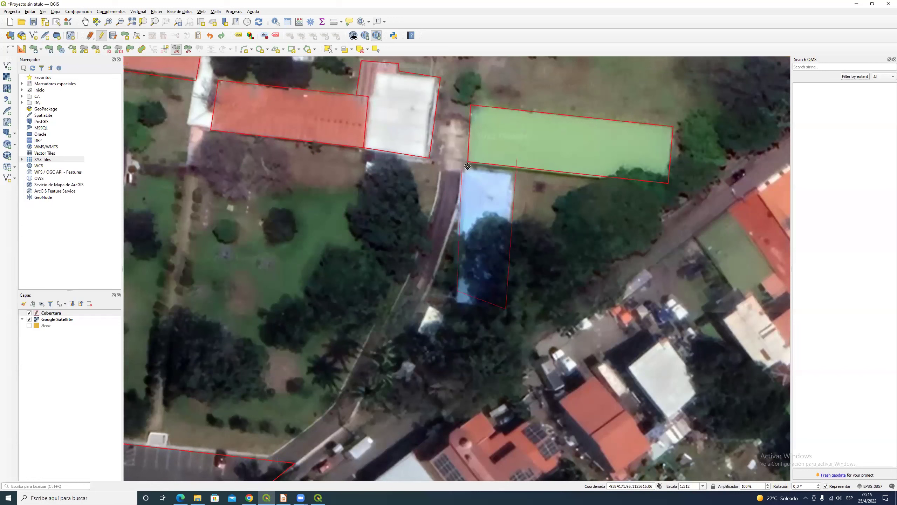
right_click(473, 160)
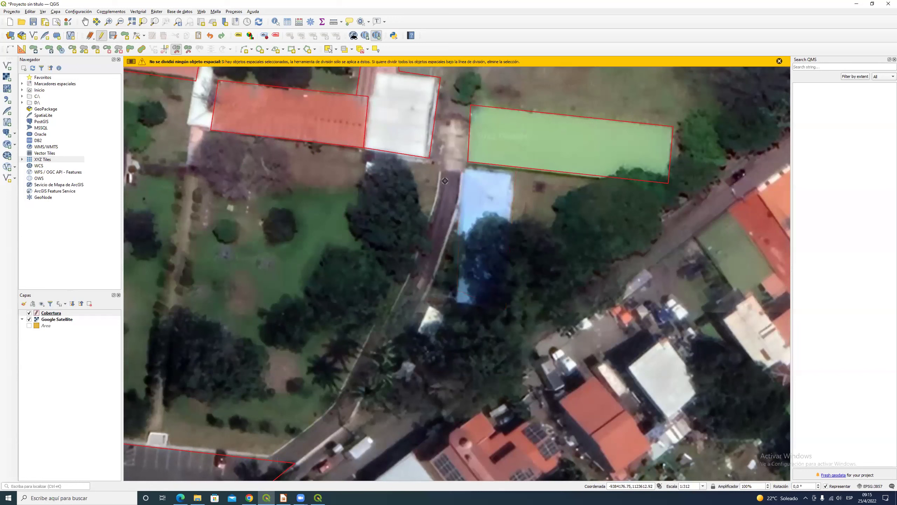
Digitize the blue-roofed building south of the green-roofed one as a Cobertura polygon with Fill Ring.
left_click(96, 49)
left_click(466, 171)
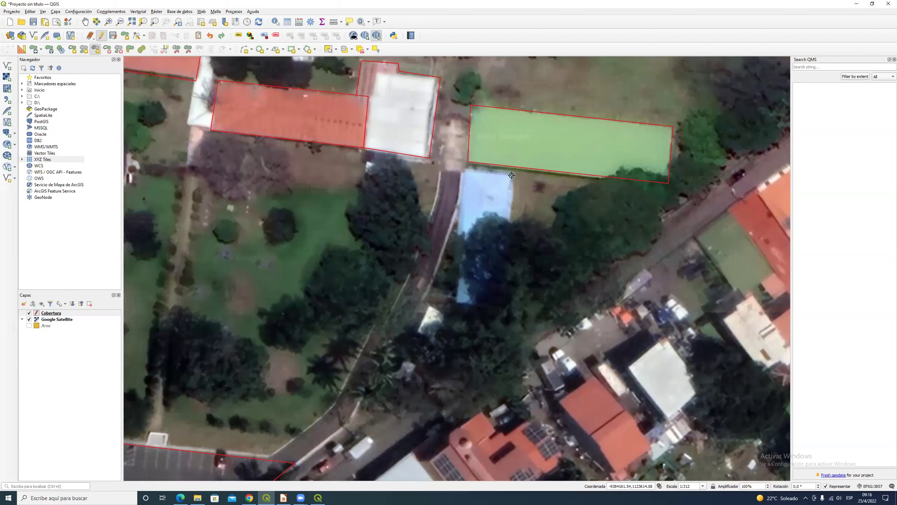
left_click(512, 175)
left_click(501, 306)
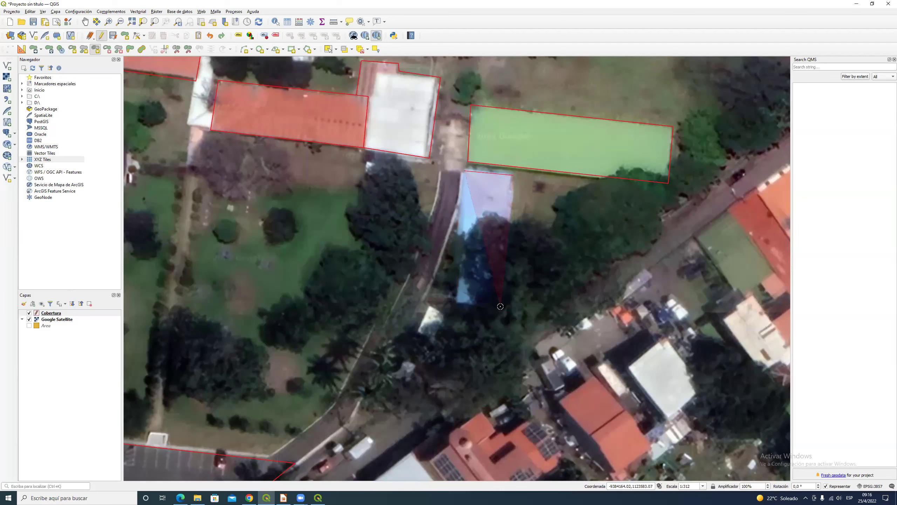
left_click(456, 302)
left_click(454, 266)
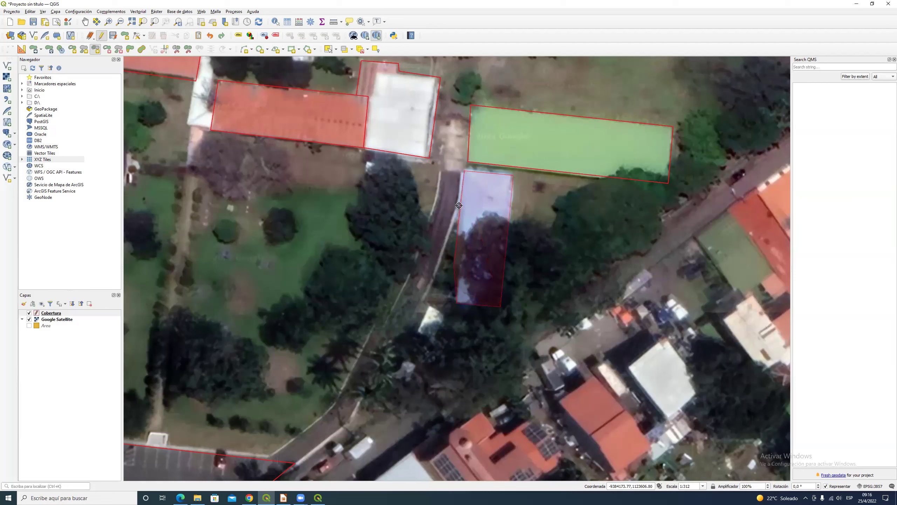
left_click(461, 172)
right_click(461, 172)
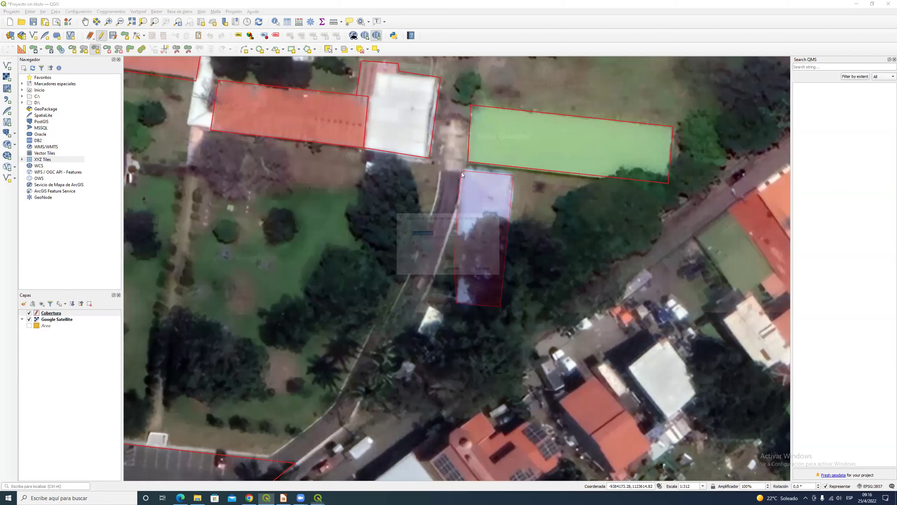
left_click(460, 269)
scroll(438, 273, "down", 2)
scroll(438, 273, "down", 1)
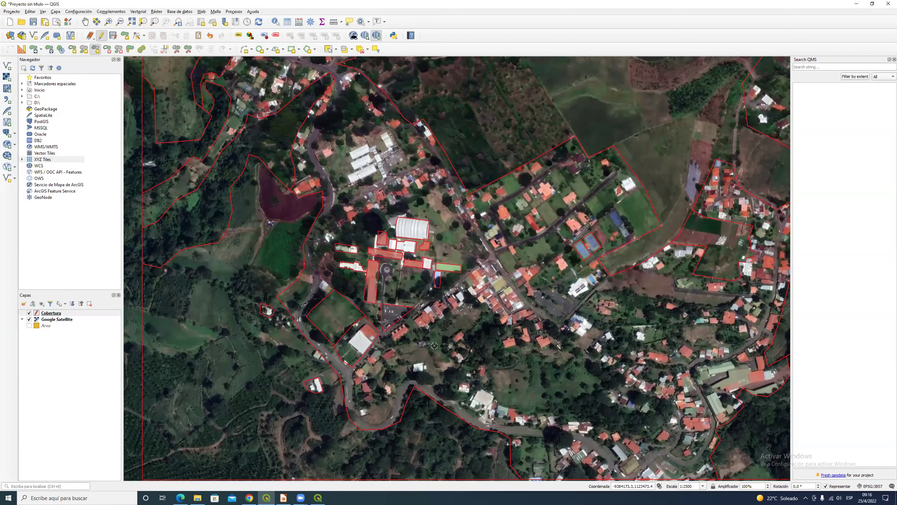
scroll(434, 345, "up", 2)
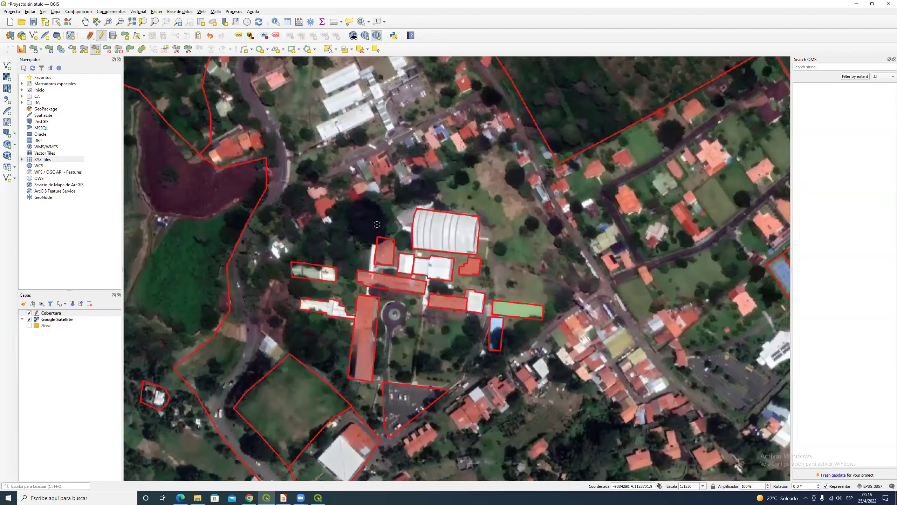
Open the Cobertura layer's attribute table, place it clear of the campus polygons and look through its records.
left_click_drag(334, 116, 366, 210)
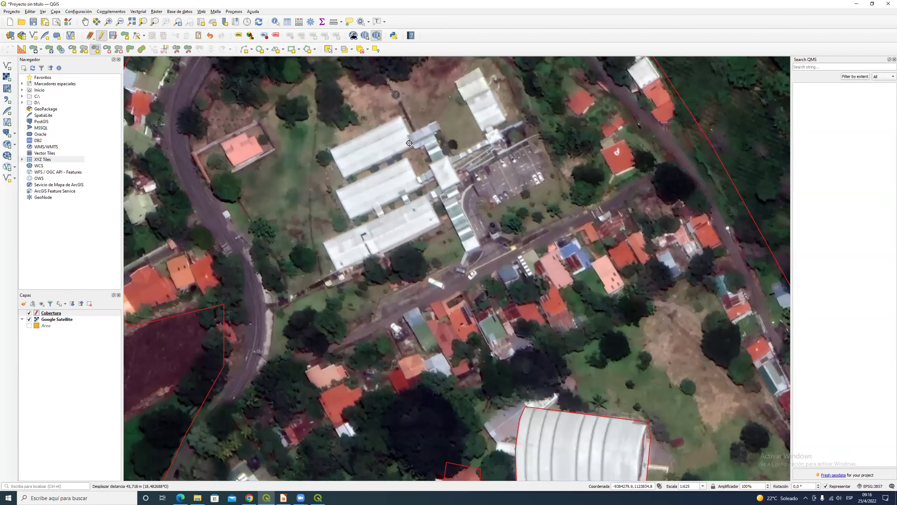
scroll(440, 216, "down", 1)
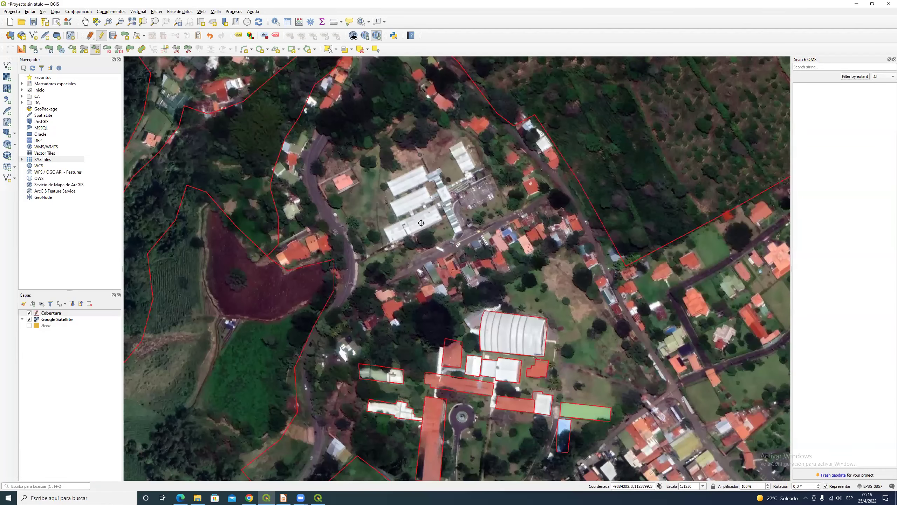
left_click_drag(405, 319, 424, 246)
scroll(440, 231, "down", 2)
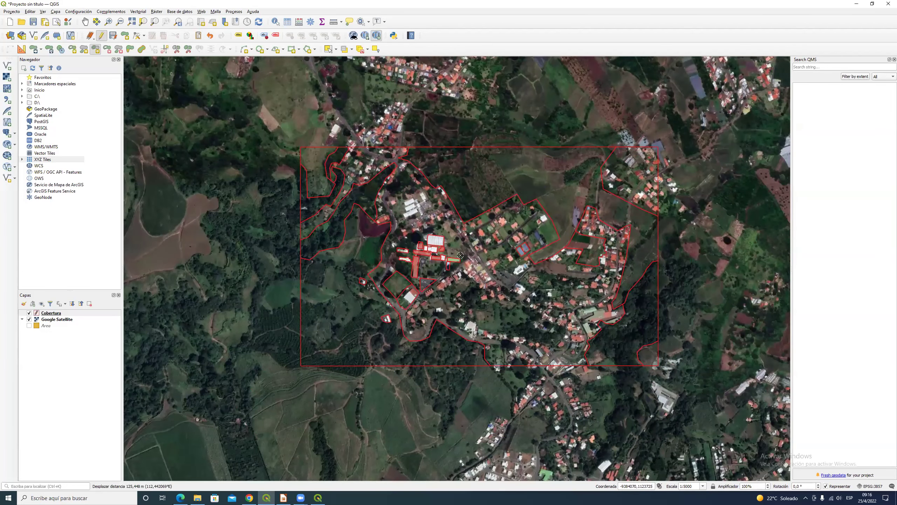
scroll(439, 265, "up", 1)
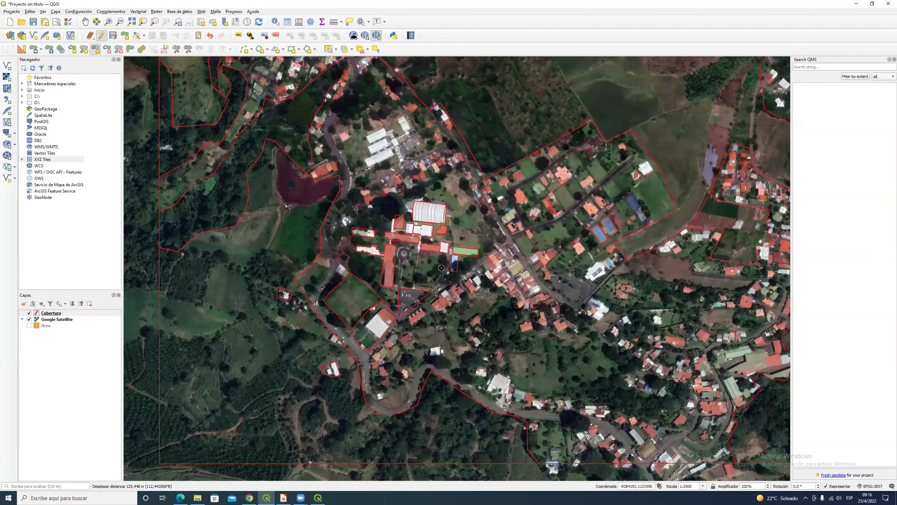
right_click(64, 313)
left_click(85, 390)
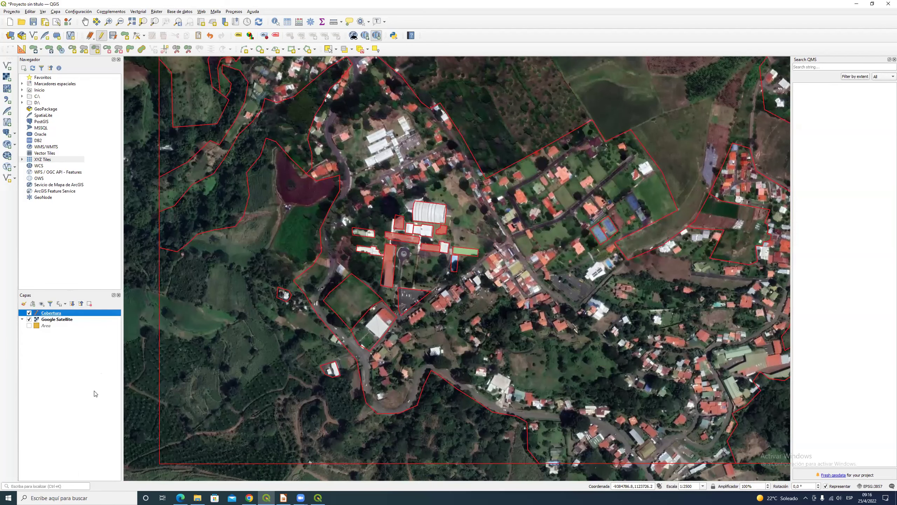
left_click_drag(384, 141, 670, 184)
left_click(710, 290)
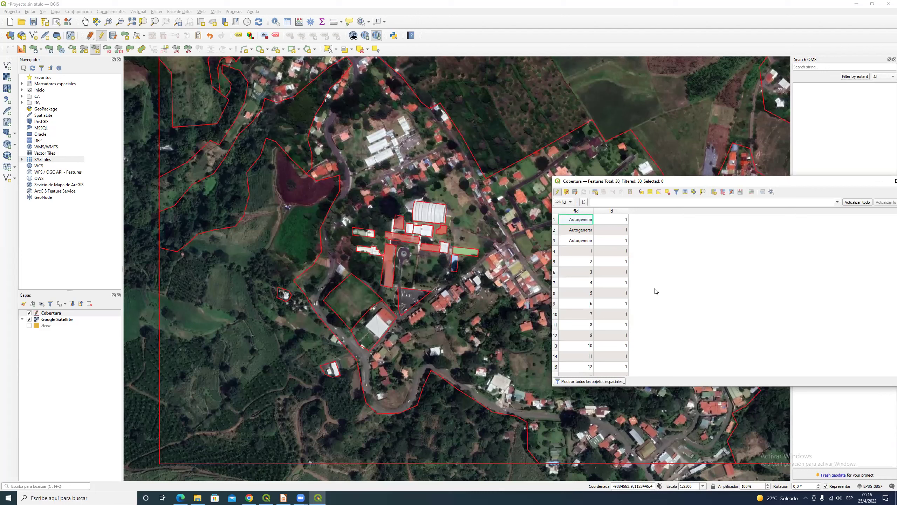
scroll(660, 300, "down", 5)
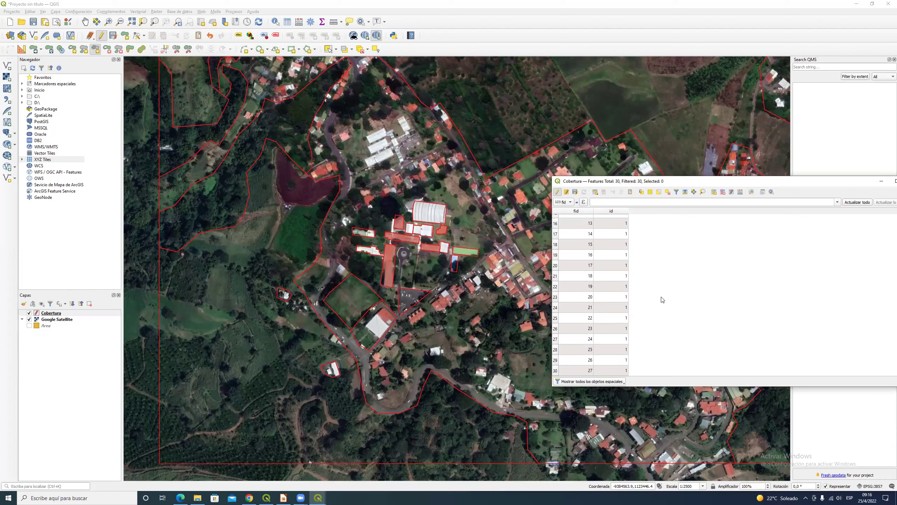
scroll(660, 299, "up", 5)
Select the first nine attribute table records one by one to identify each one's polygon on the map.
left_click(554, 219)
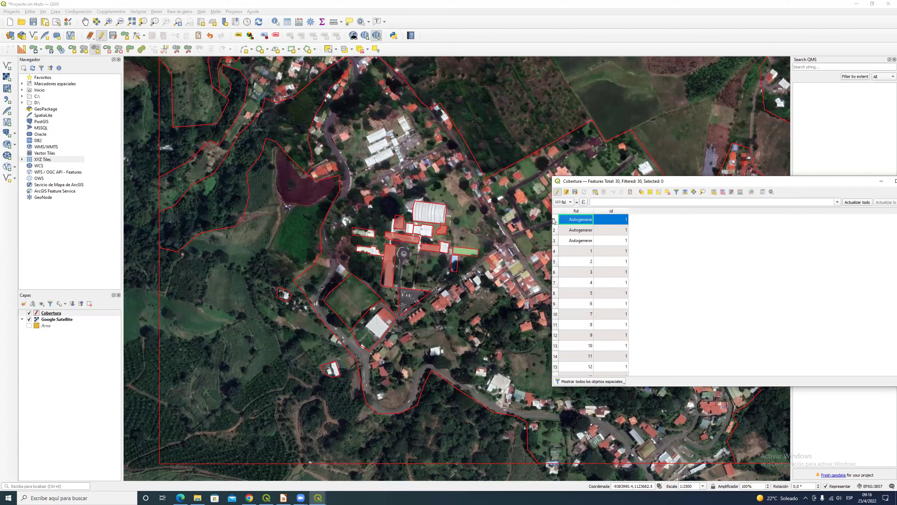
left_click(554, 230)
left_click(554, 241)
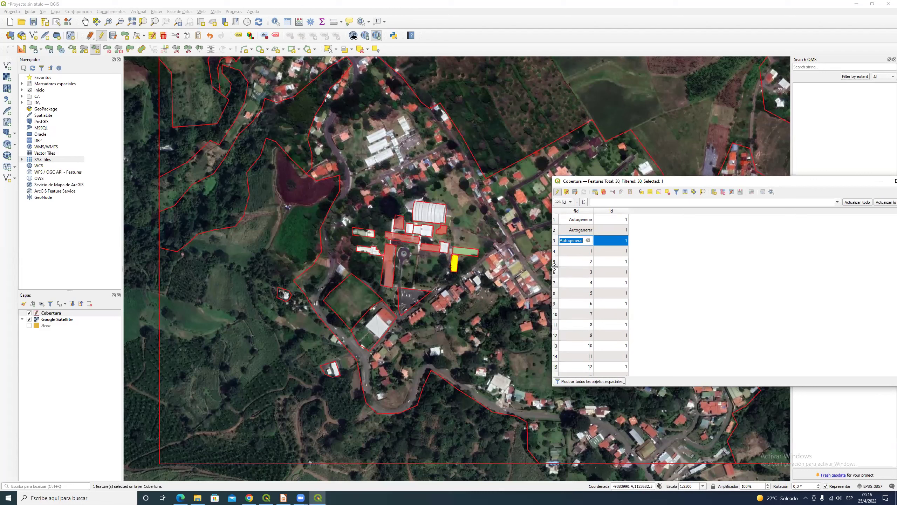
left_click(554, 251)
left_click(554, 262)
left_click(554, 271)
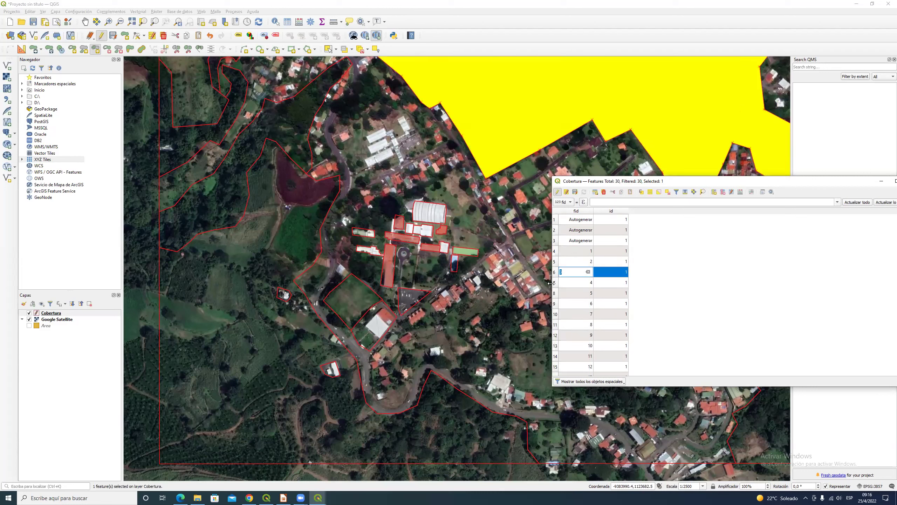
left_click(554, 283)
left_click(554, 293)
left_click(555, 303)
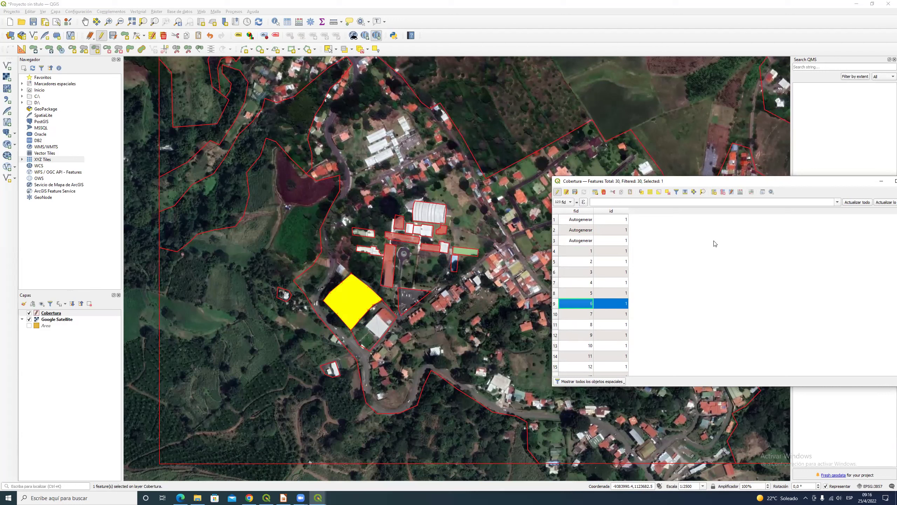
Add a new field named Categoria of type Texto (cadena) to the Cobertura layer.
left_click(714, 192)
type("Categoria")
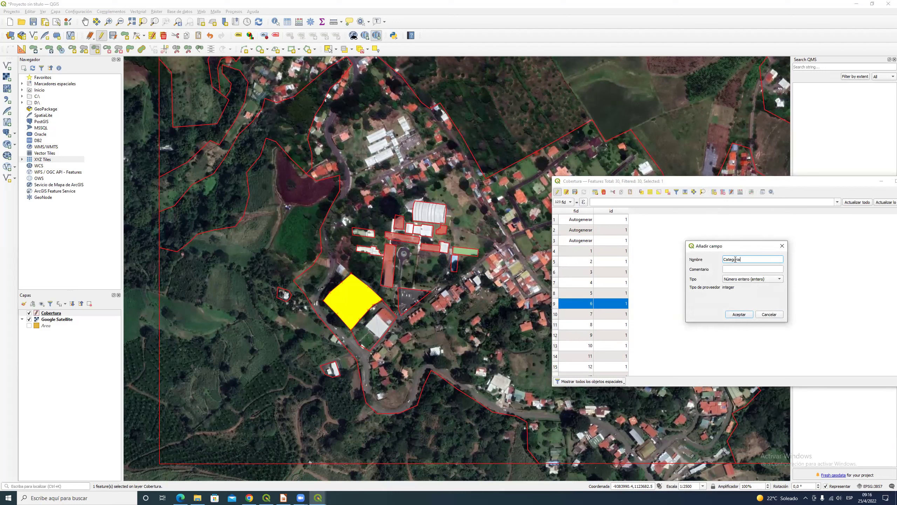
left_click(749, 280)
left_click(760, 301)
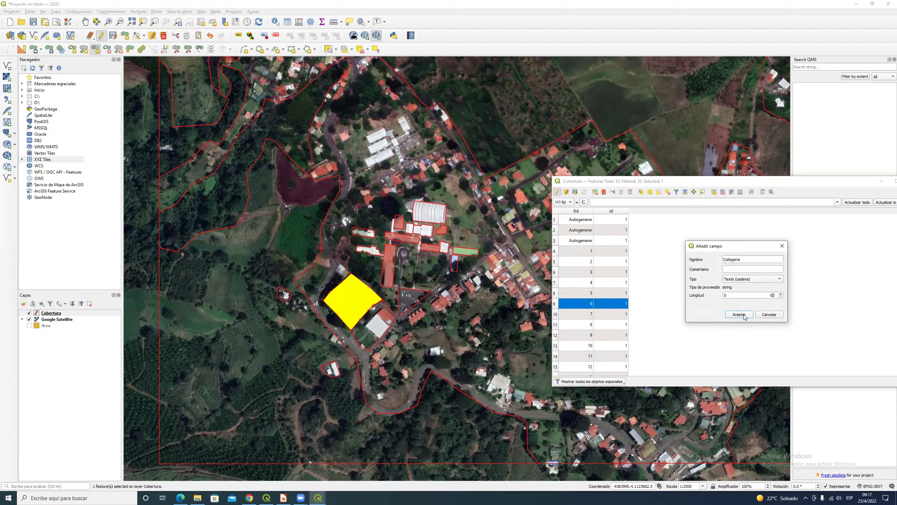
left_click(744, 314)
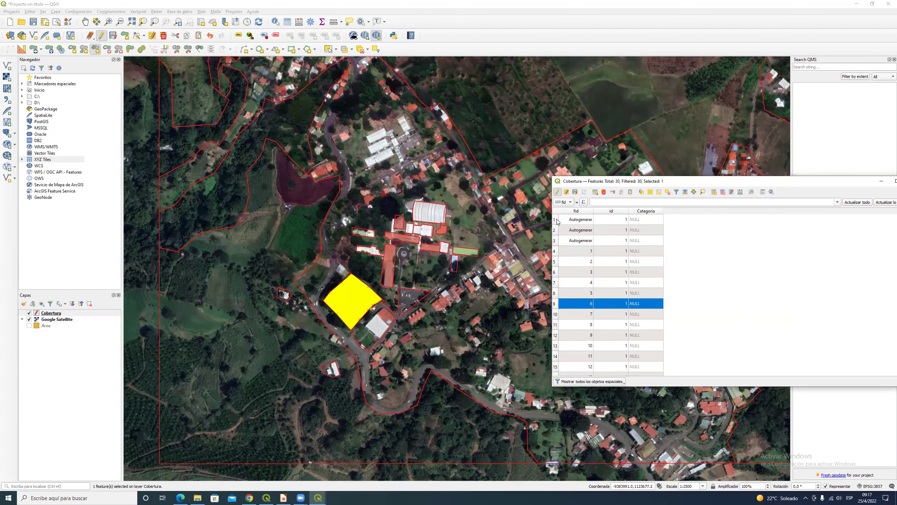
Locate the first record's building on the map and set its Categoria to Gym.
scroll(447, 277, "down", 1)
left_click_drag(427, 218, 407, 270)
scroll(386, 313, "up", 4)
left_click(318, 498)
double_click(653, 218)
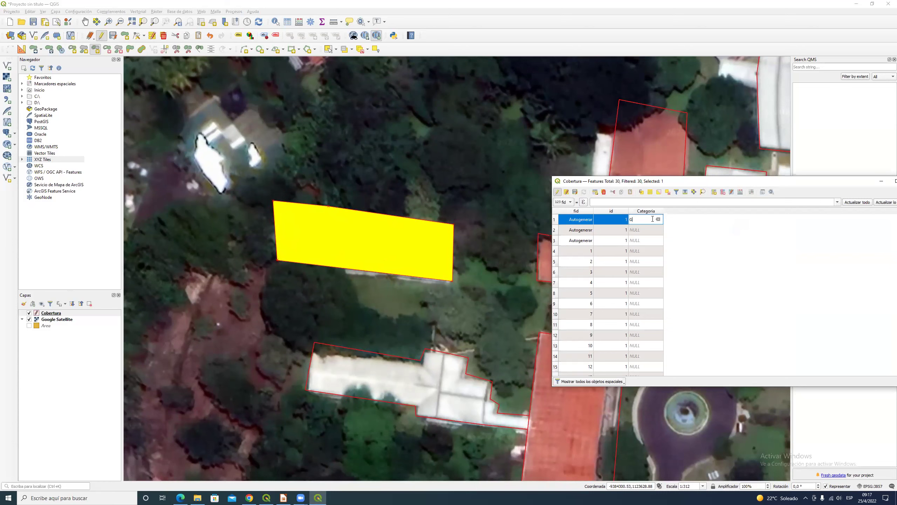
Locate the second record's triangular parking lot on the map and set its Categoria to Parqueo.
left_click(554, 233)
scroll(469, 292, "down", 2)
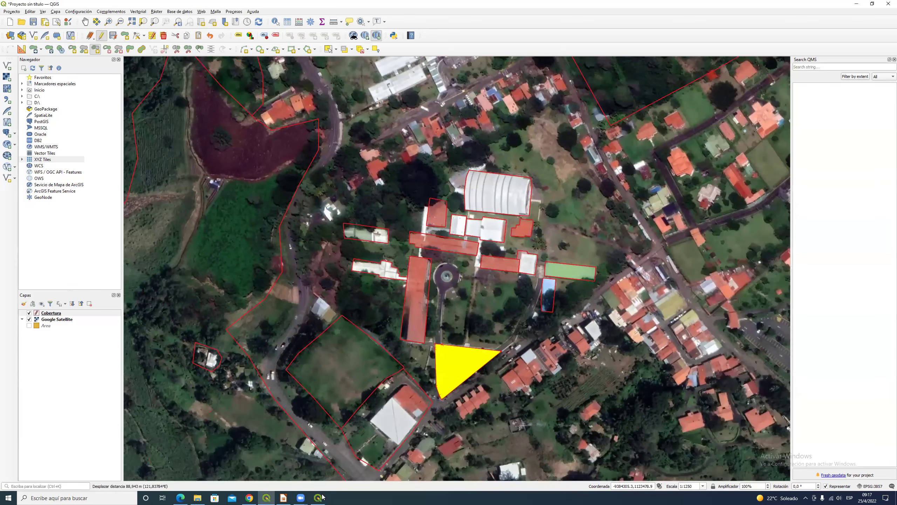
left_click(322, 497)
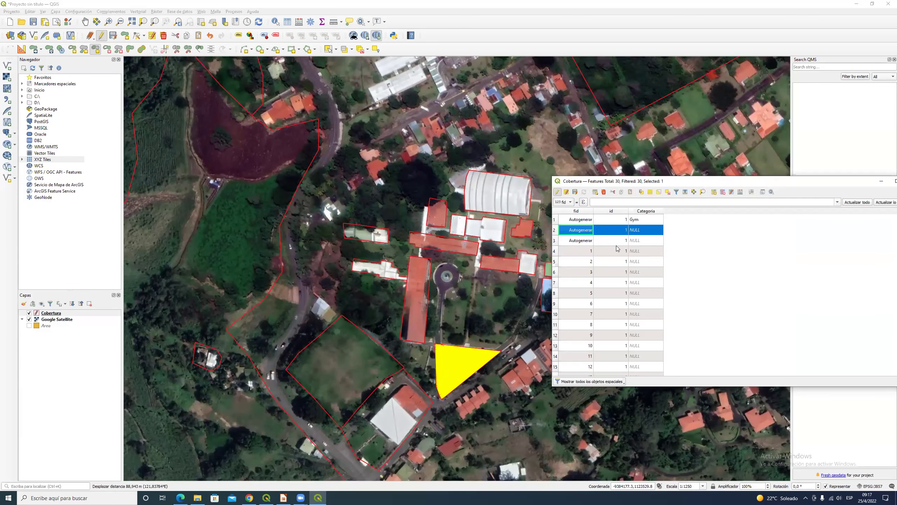
double_click(638, 229)
type("Parqueo")
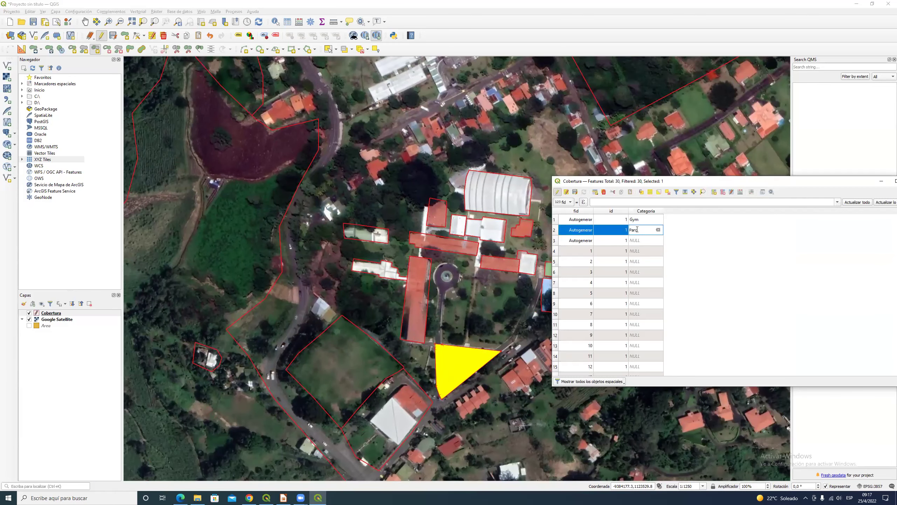
Locate the third record's blue-roofed building on the map and set its Categoria to Clinica dental.
left_click(557, 242)
left_click(438, 323)
left_click_drag(437, 322, 393, 329)
left_click(318, 497)
double_click(638, 241)
type("Clinica dental")
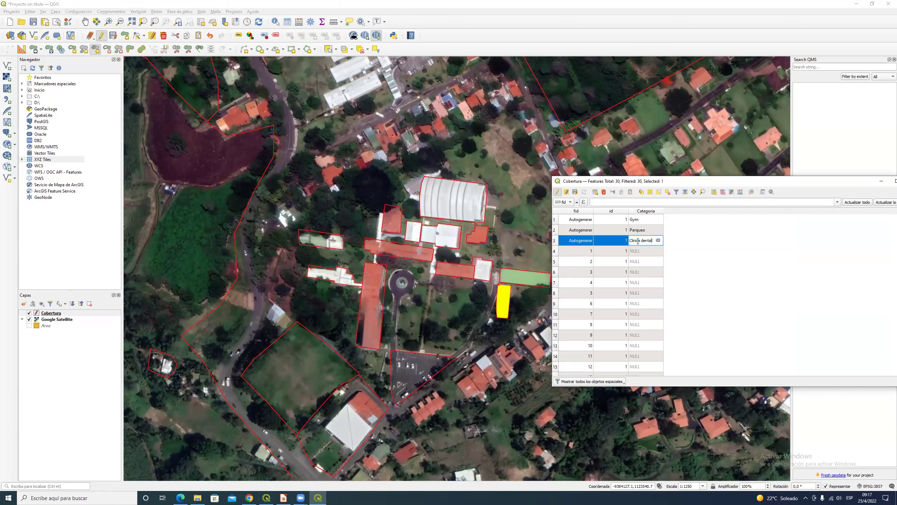
Set the Categoria of the record with fid 1, the white-and-red-roofed block beside the sports field, to Urbano.
left_click(554, 253)
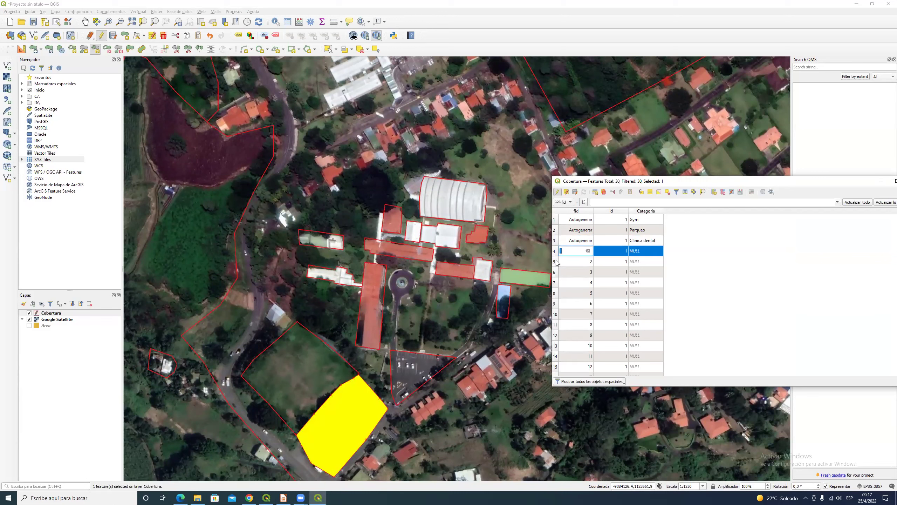
left_click(555, 261)
left_click(554, 251)
left_click(639, 251)
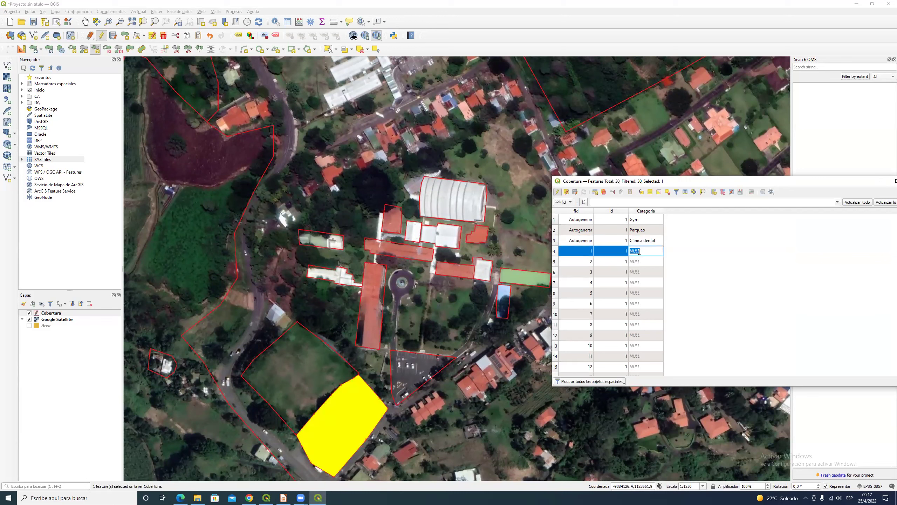
type("U")
Bring the whole study area into view with the table moved aside and set the fid 2 record's Categoria to Urbano.
left_click(559, 264)
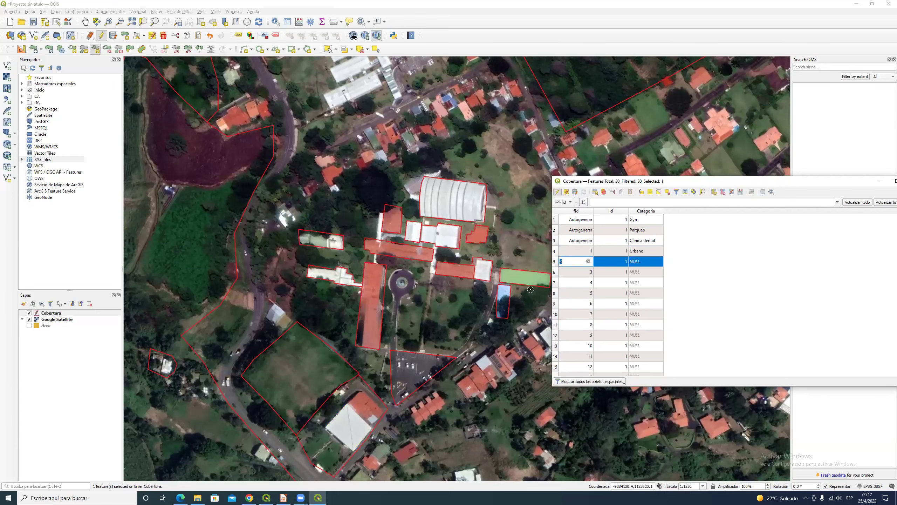
scroll(511, 344, "down", 1)
scroll(516, 338, "down", 1)
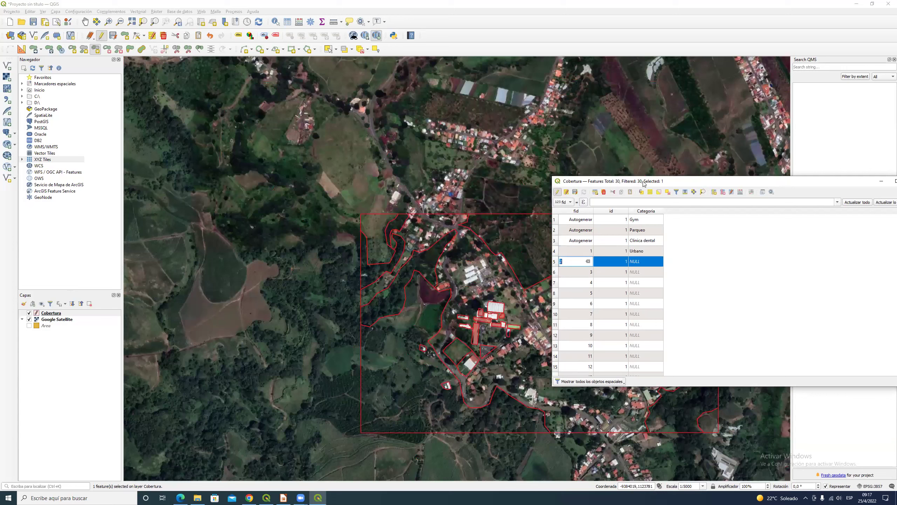
left_click_drag(643, 183, 795, 207)
left_click(789, 285)
type("Urbano")
Set the Categoria of the records with fid 3 and fid 4 to Cultivo.
left_click(708, 300)
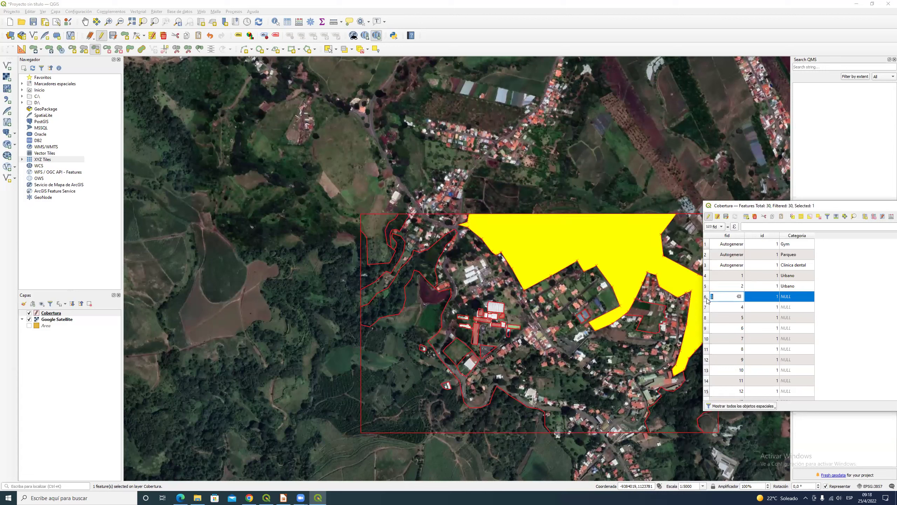
left_click(794, 299)
type("Cultivo")
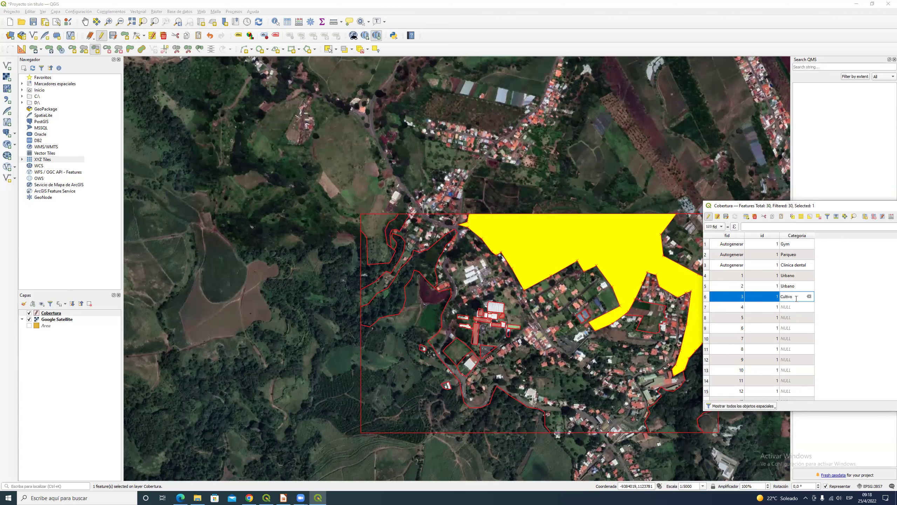
left_click(706, 307)
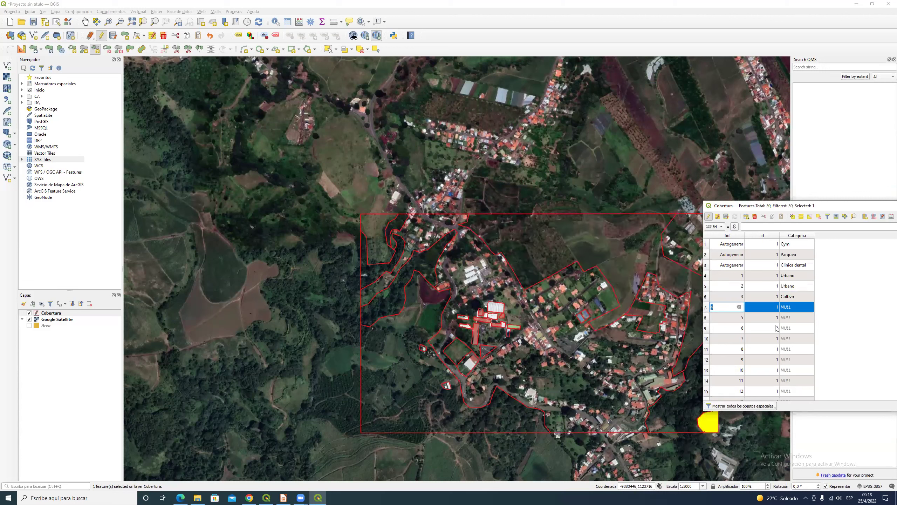
left_click(795, 307)
type("Cultivo")
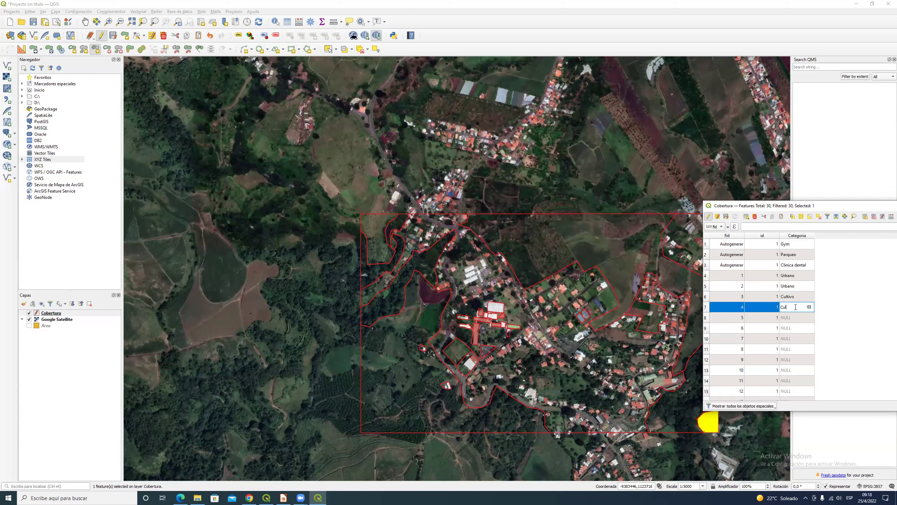
Set the Categoria of the fid 5 record, in the study area's southeast, to Bosque.
left_click(706, 317)
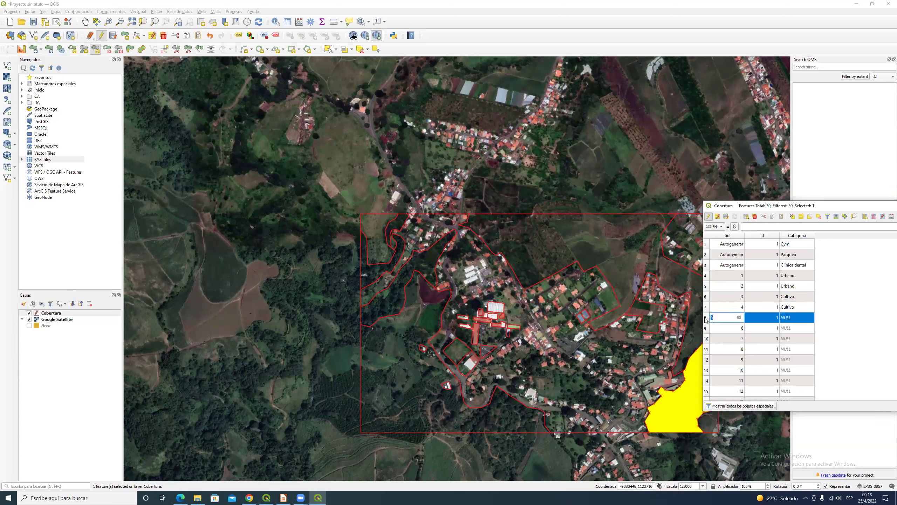
left_click(791, 317)
type("Bos")
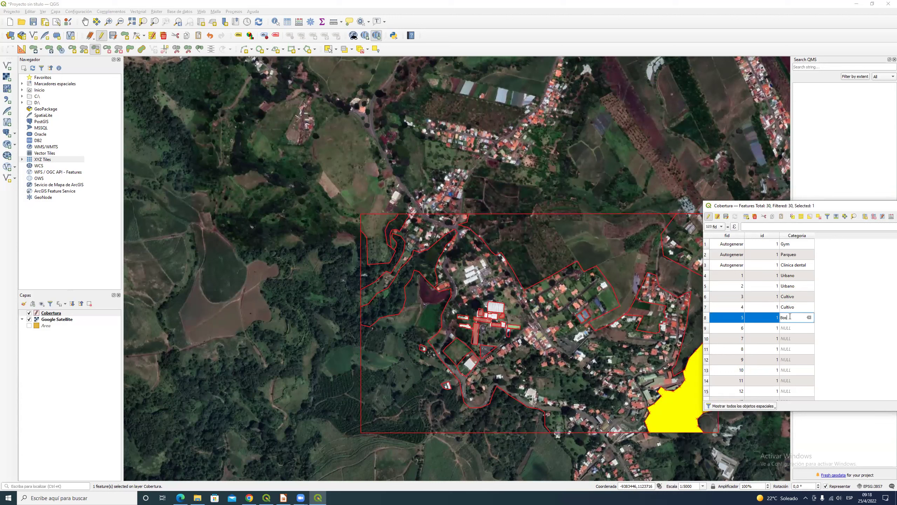
type("que")
Set the Categoria of the records with fid 6 and fid 7 to Pasto.
left_click(707, 328)
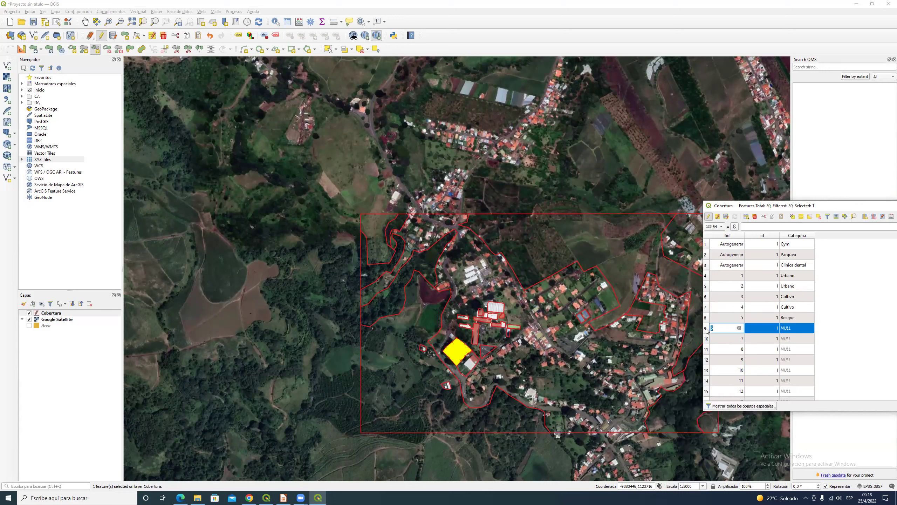
left_click(789, 329)
type("P")
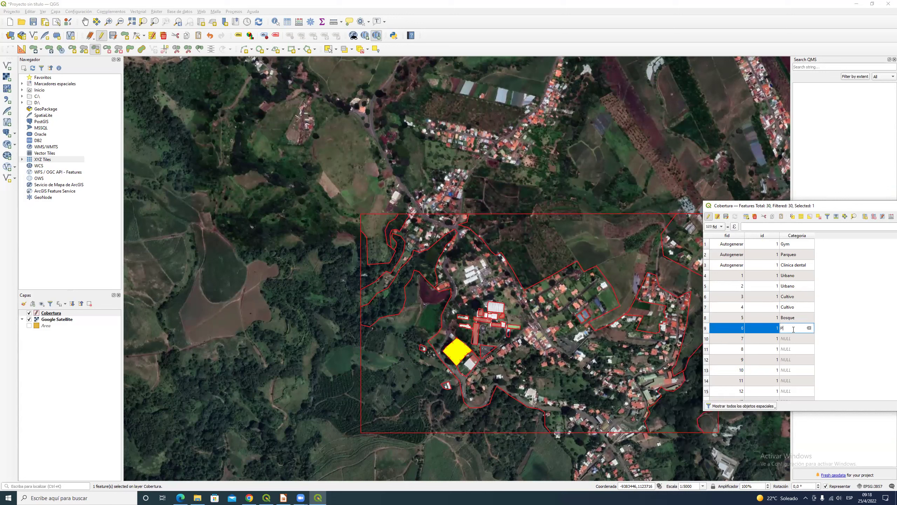
type("asto")
left_click(706, 338)
left_click(789, 339)
type("Pasto")
Set the Categoria of the record with fid 8 to Cultivo.
left_click(707, 350)
left_click(789, 349)
type("Cultivo")
Set the Categoria of the fid 9 and fid 10 records, the small building plots west of the road, to Urbano.
left_click(707, 360)
scroll(417, 400, "up", 1)
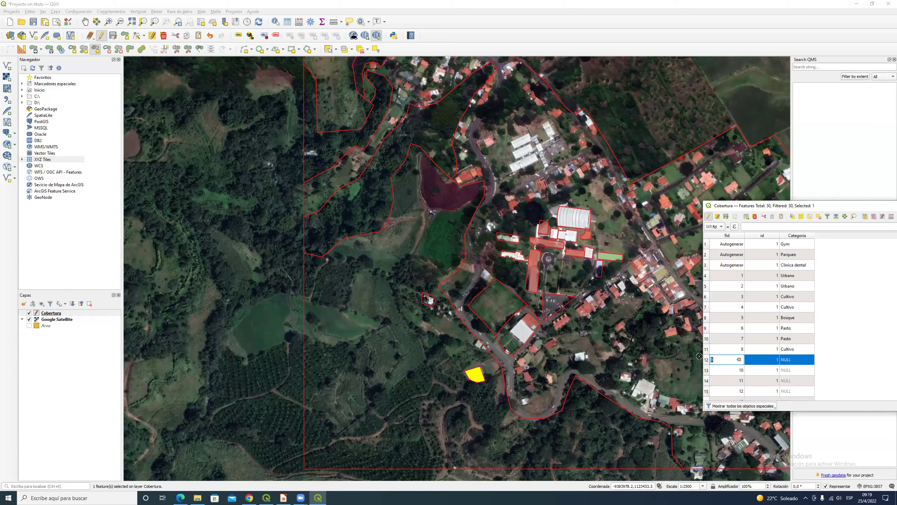
key("Tab")
key("Tab")
type("U")
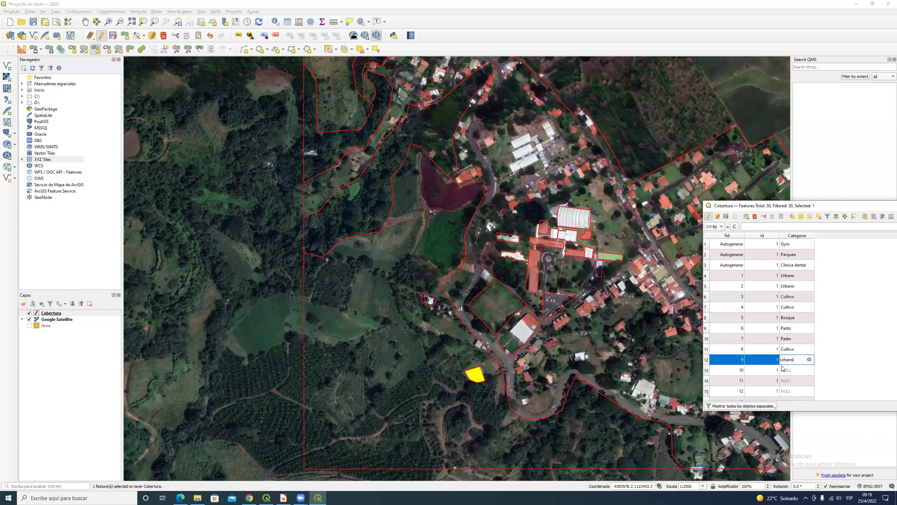
key("Tab")
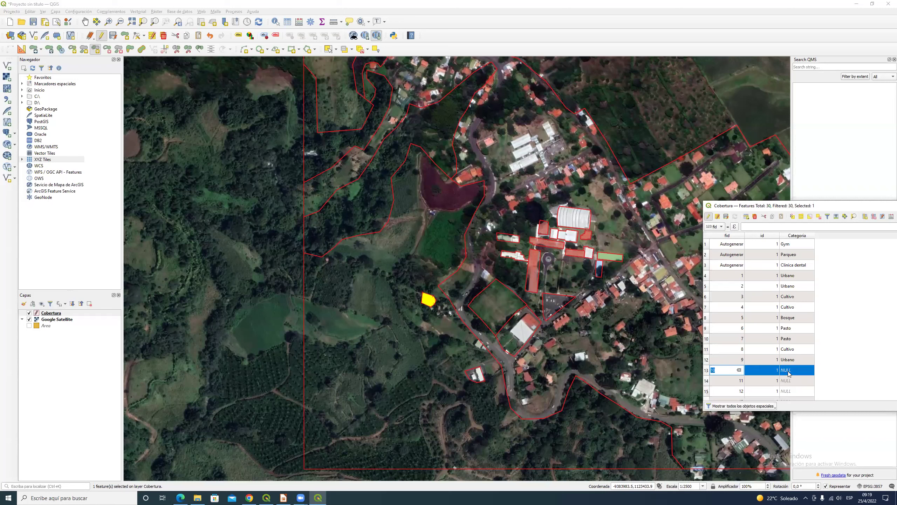
key("Tab")
key("Tab")
type("Urbano")
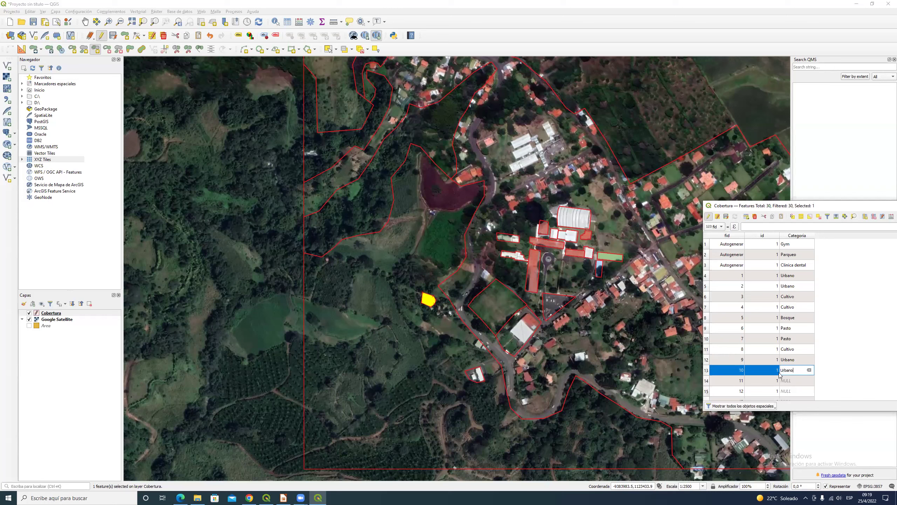
Enter Tennis as the Categoria of the records with fid 11 and fid 12, the tennis courts.
scroll(779, 374, "down", 2)
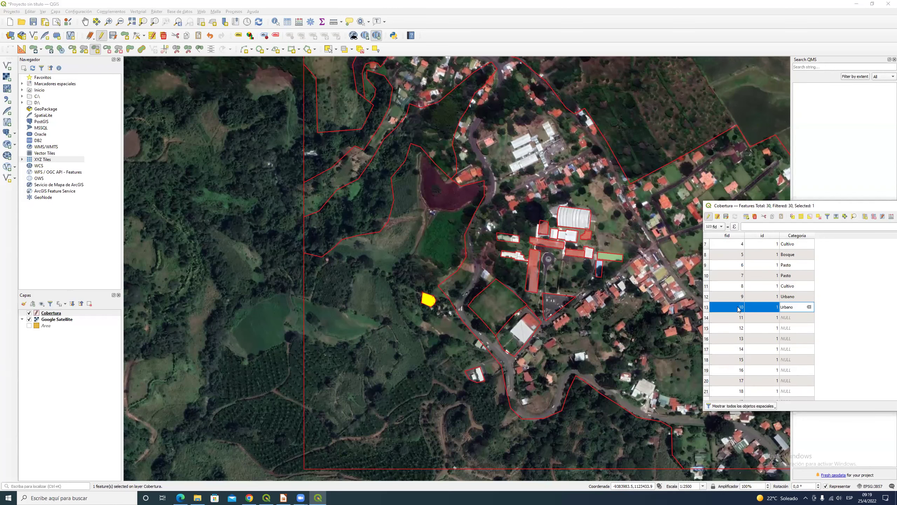
scroll(715, 285, "down", 1)
left_click(715, 286)
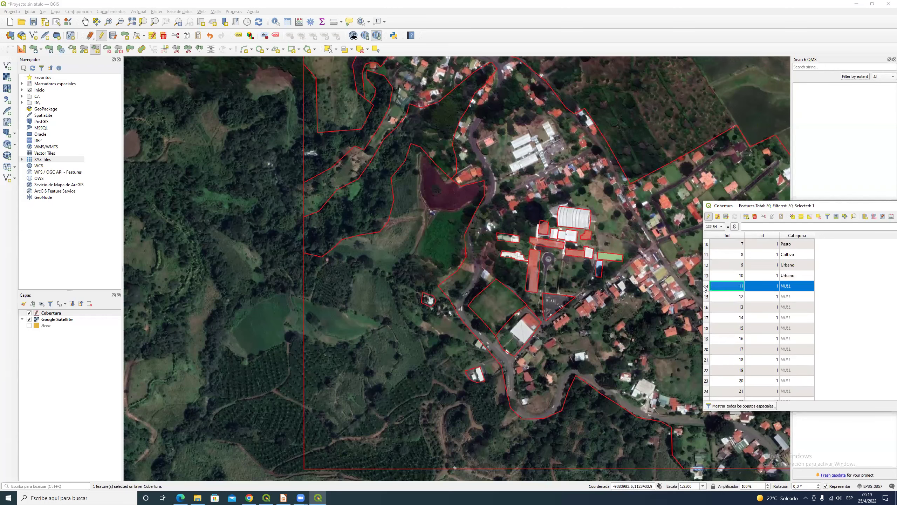
scroll(579, 288, "down", 1)
double_click(797, 285)
type("Tennis")
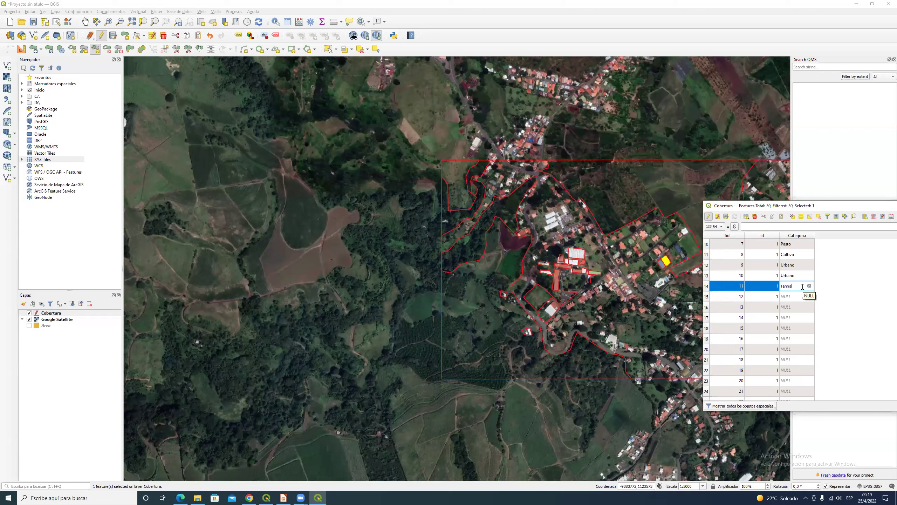
double_click(791, 296)
type("Tennis")
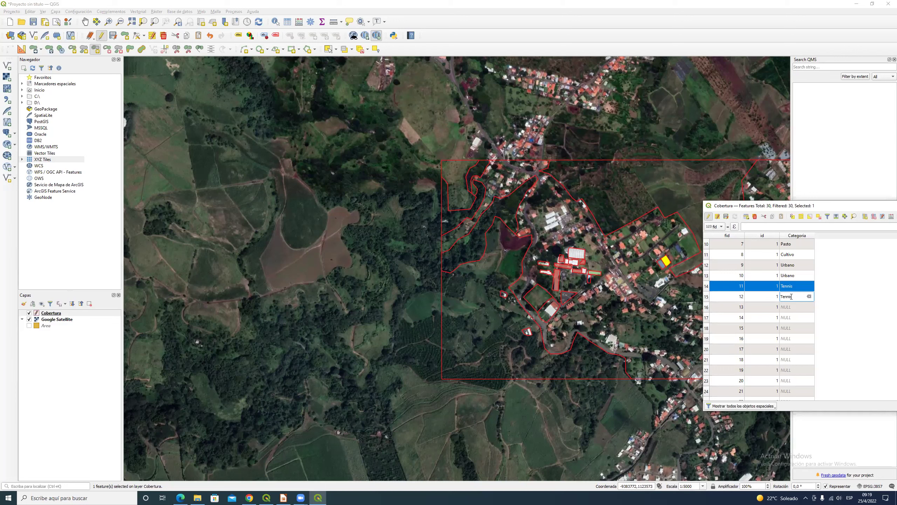
Correct the spelling of the Categoria to Tenis in the fid 11 and fid 12 records.
left_click(789, 286)
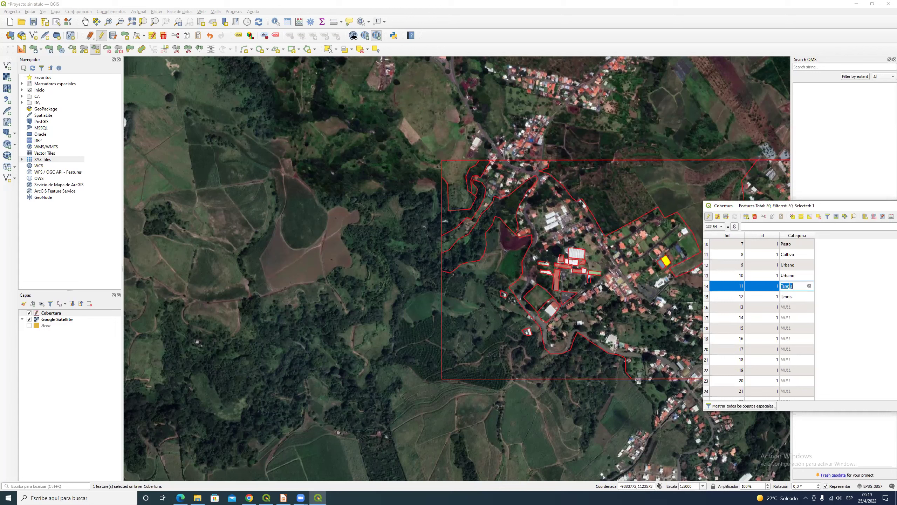
key("BackSpace")
left_click(787, 297)
key("BackSpace")
Set the Categoria of the fid 13 record, the elongated polygon in the study area's west, to Bosque.
left_click(791, 307)
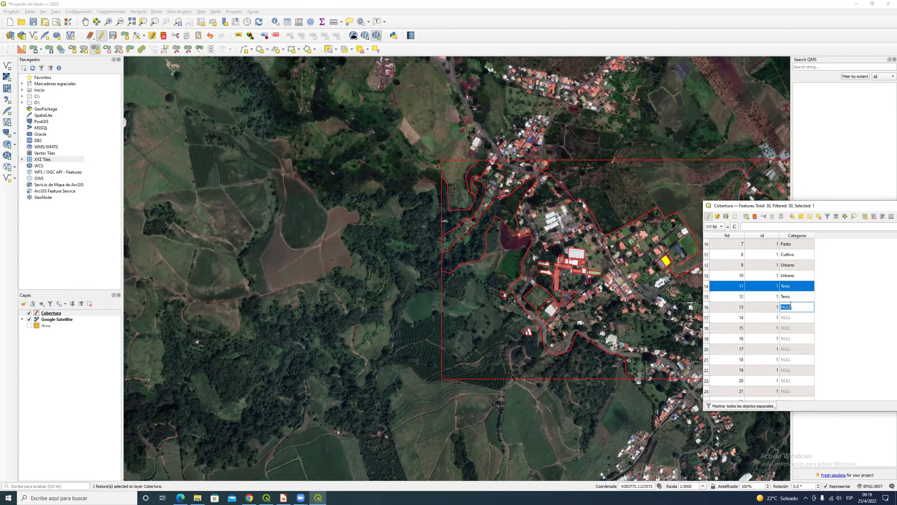
left_click(710, 307)
left_click(794, 309)
type("Bosque")
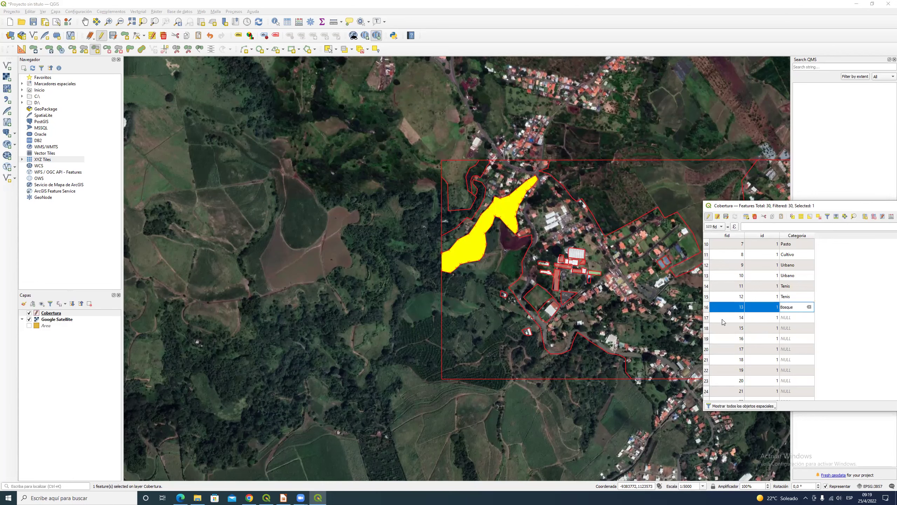
key("Tab")
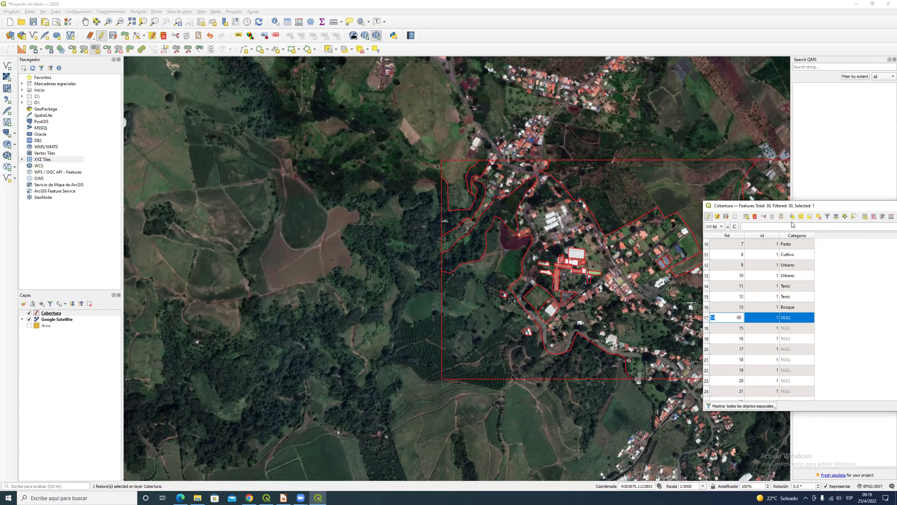
Set the Categoria of the fid 14 record to Cultivo and of the fid 15 and fid 16 records to Bosque.
left_click_drag(719, 184, 561, 187)
key("alt+Tab")
left_click(706, 339)
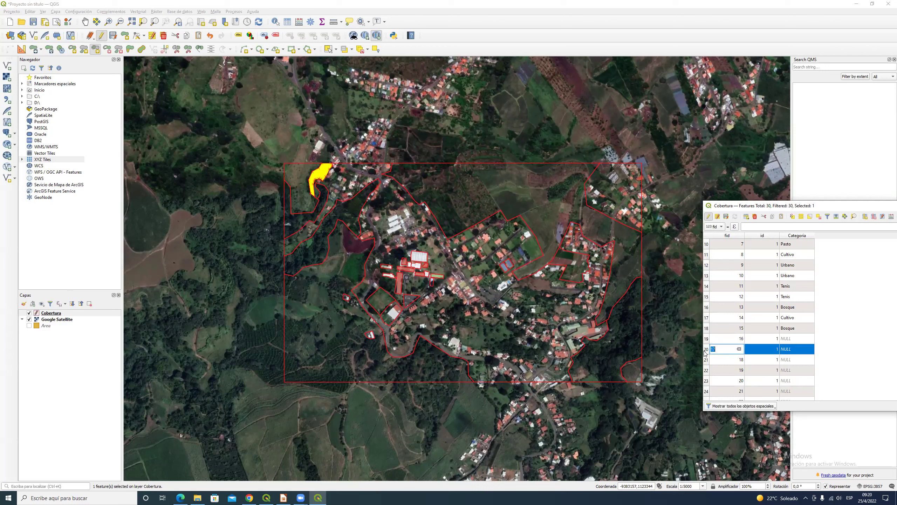
key("Tab")
key("Tab")
type("B")
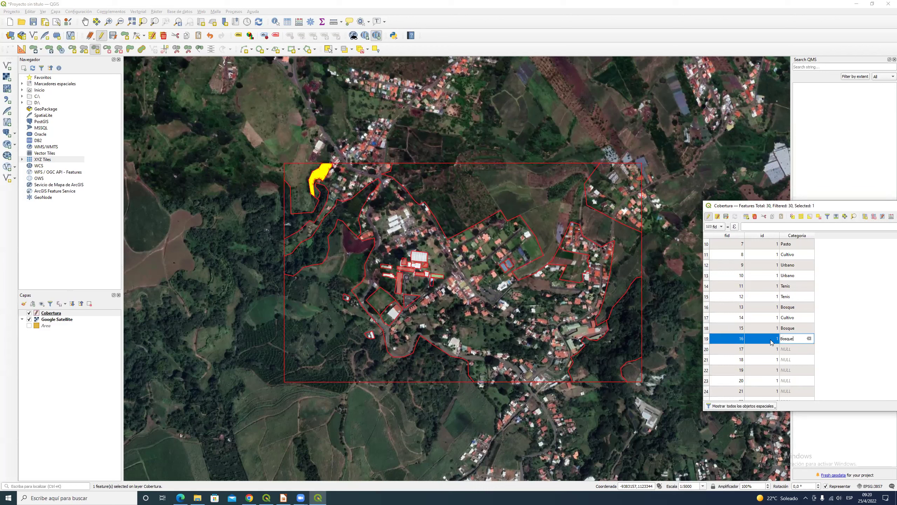
Set the Categoria of the fid 17 record to Comedor and of the fid 18 record to Biblioteca.
left_click(796, 348)
type("Comedor")
left_click(796, 359)
type("Biblioteca")
Set the Categoria of the fid 19 and fid 20 records, two long red-roofed campus buildings, to Aulas.
scroll(404, 265, "up", 2)
left_click(789, 370)
type("Au")
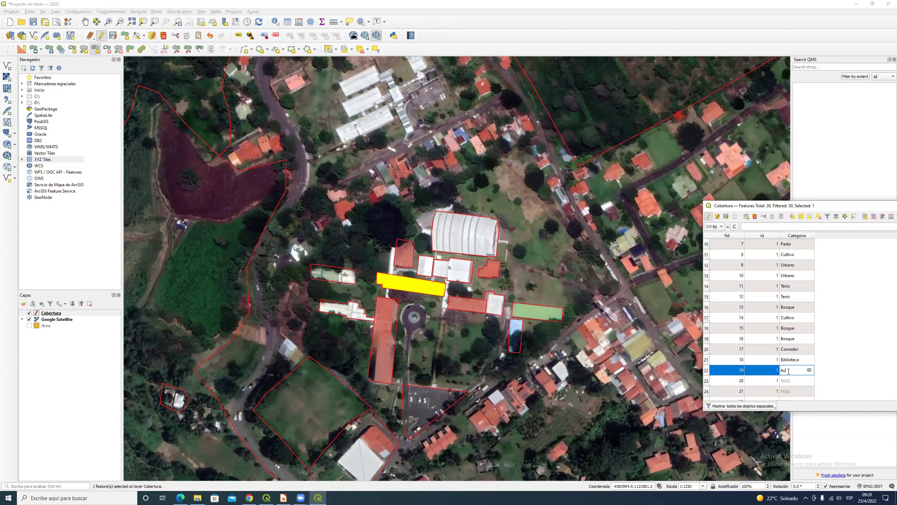
type("las")
left_click(710, 382)
scroll(568, 319, "up", 1)
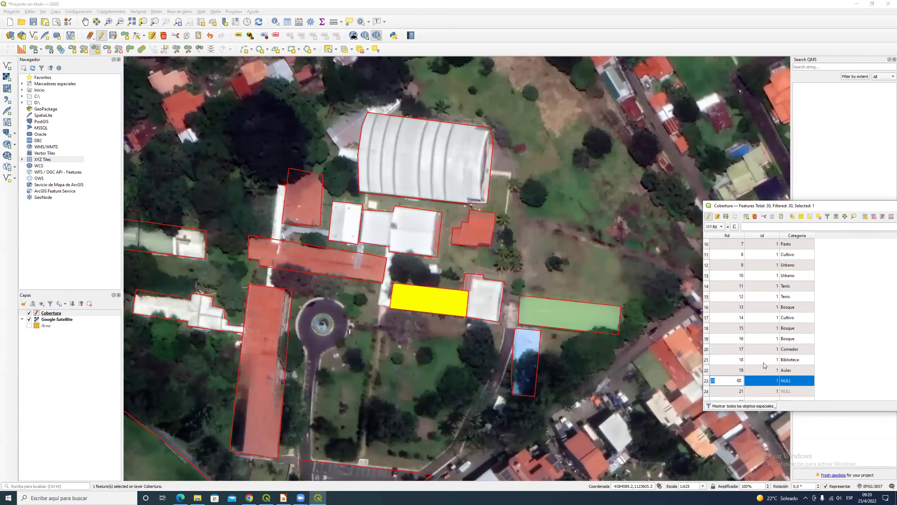
left_click(794, 380)
type("Aulas")
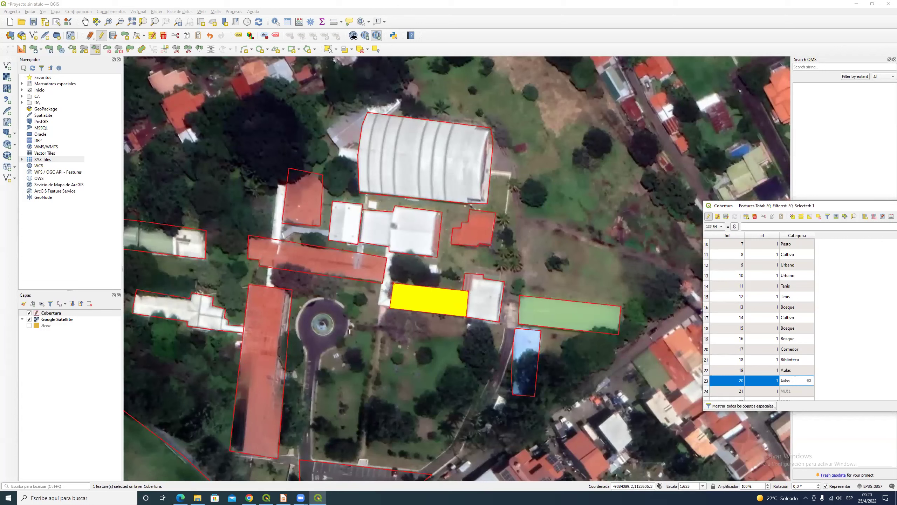
Compare the fid 21 and fid 22 buildings on the map and set the Categoria of fid 21 to Laboratorio.
scroll(846, 380, "down", 2)
left_click(707, 332)
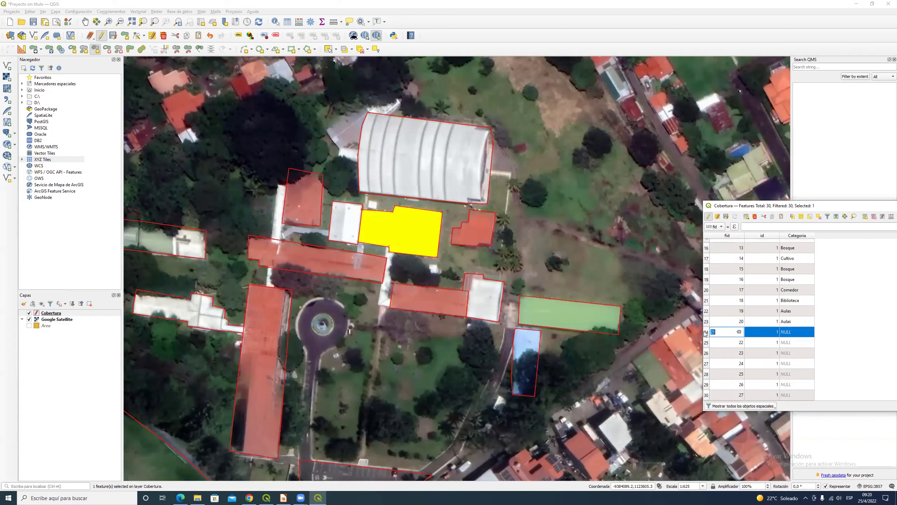
key("Escape")
left_click(706, 343)
scroll(359, 216, "up", 1)
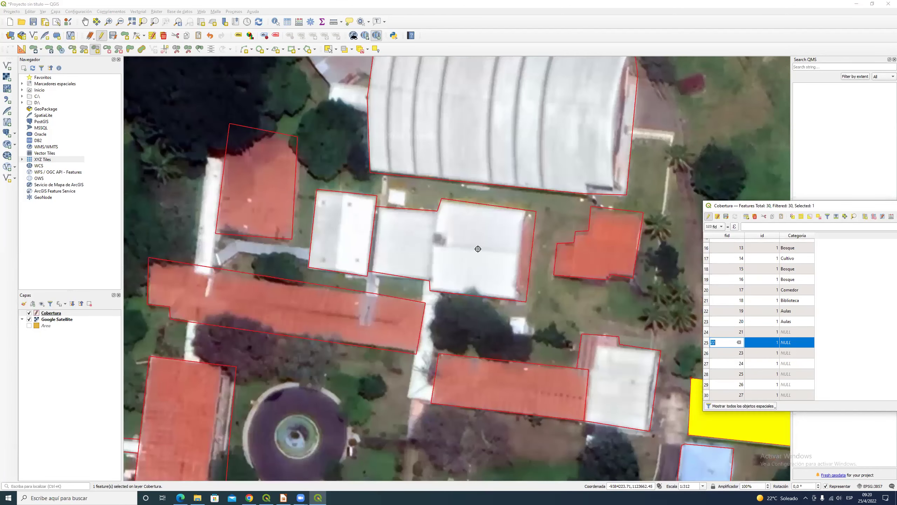
left_click(707, 332)
left_click(706, 342)
left_click(707, 332)
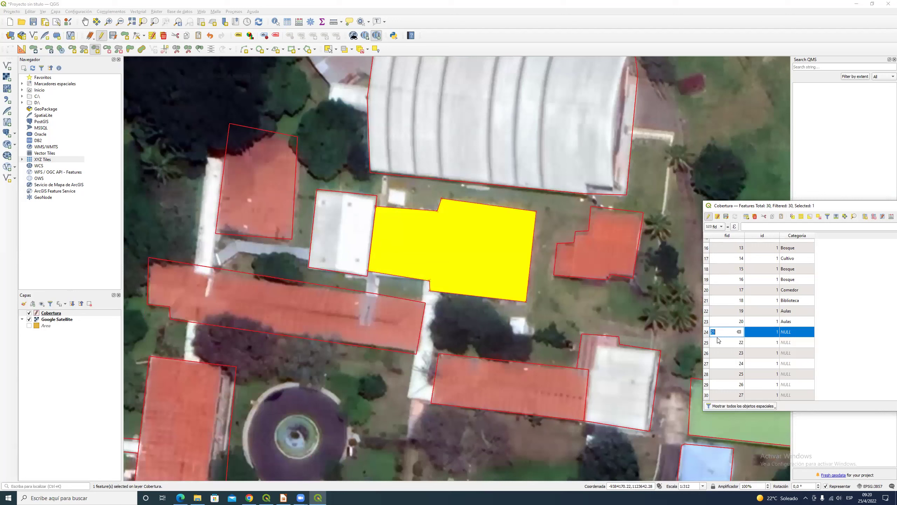
left_click(706, 342)
left_click(707, 332)
left_click(787, 336)
type("Laboratorio")
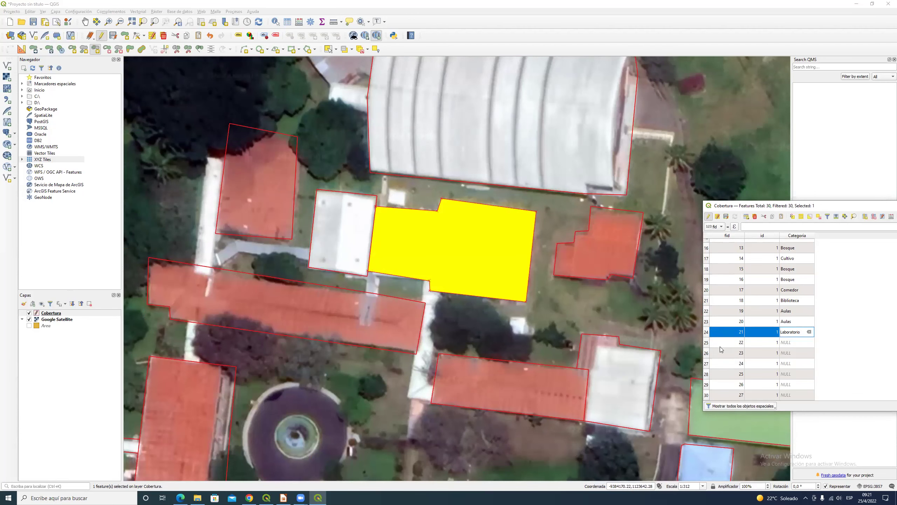
Set the Categoria of the fid 22 record, the green-roofed building on the campus's east side, to Laboratorio.
double_click(722, 341)
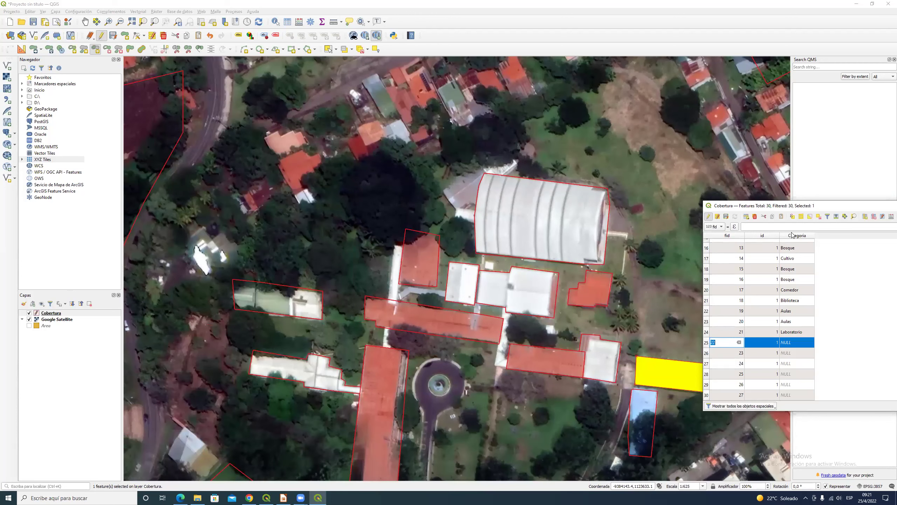
left_click(809, 342)
type("Laboratorio")
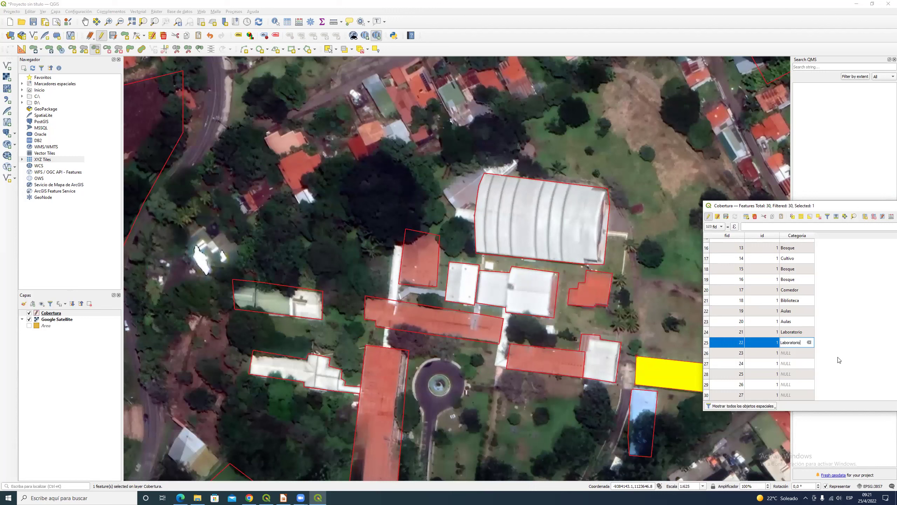
left_click(841, 360)
Examine the fid 23 building and its neighbours on the satellite imagery to decide its category.
left_click(715, 353)
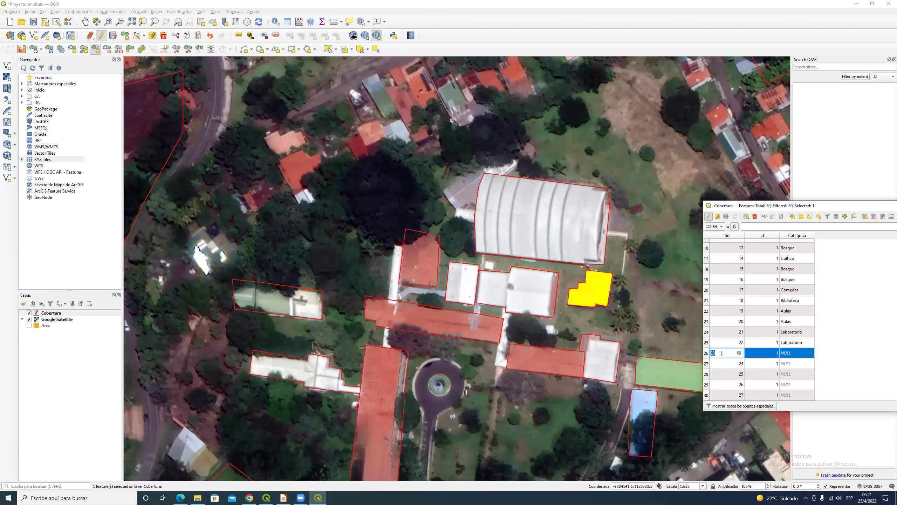
key("Up")
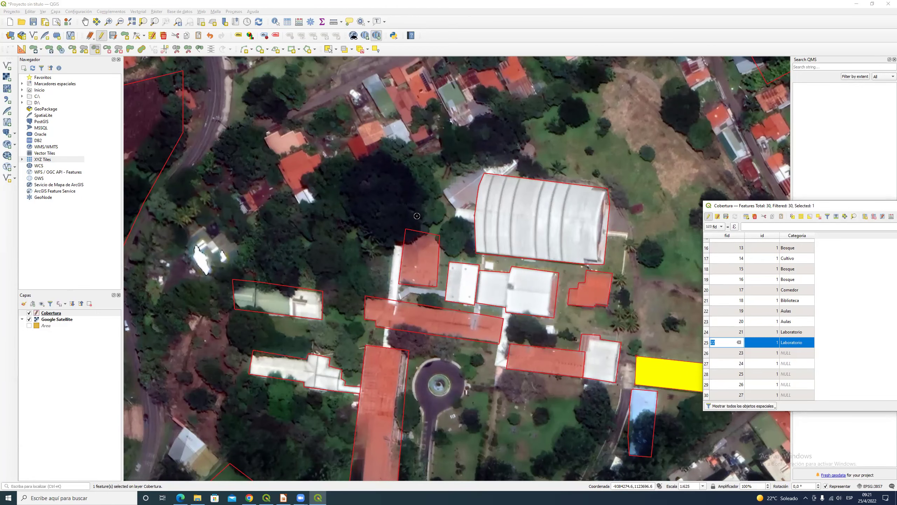
scroll(415, 216, "down", 1)
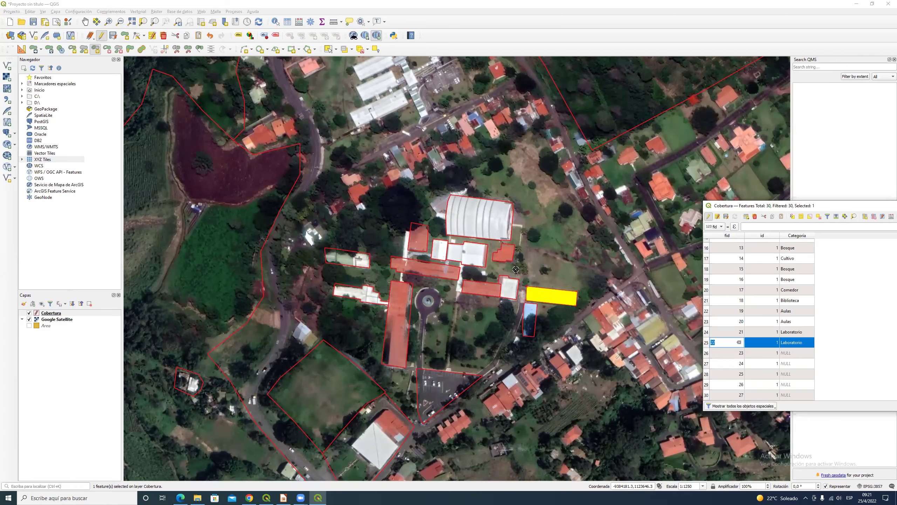
scroll(526, 248, "down", 2)
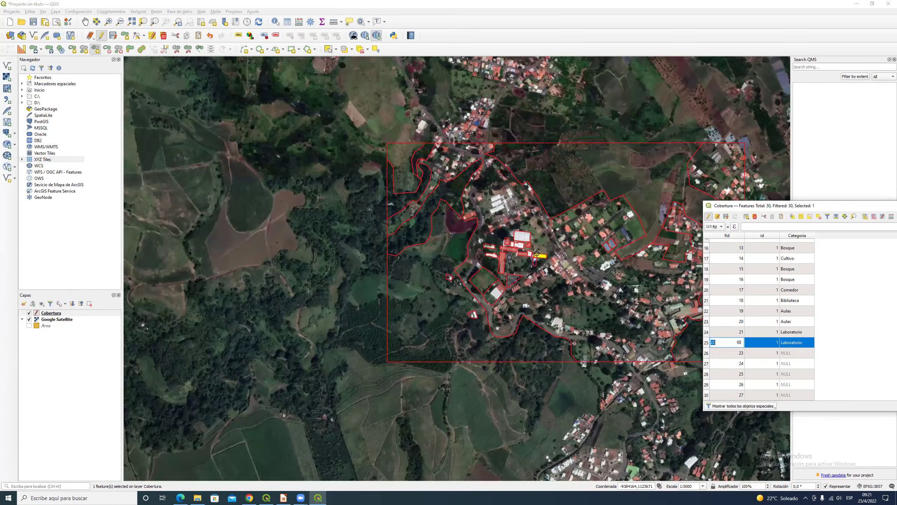
scroll(591, 256, "up", 2)
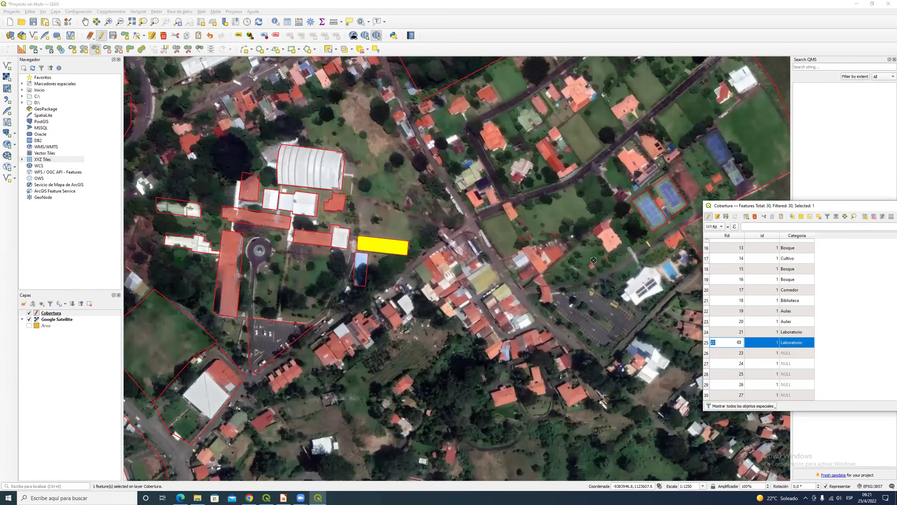
left_click(707, 353)
scroll(339, 182, "up", 1)
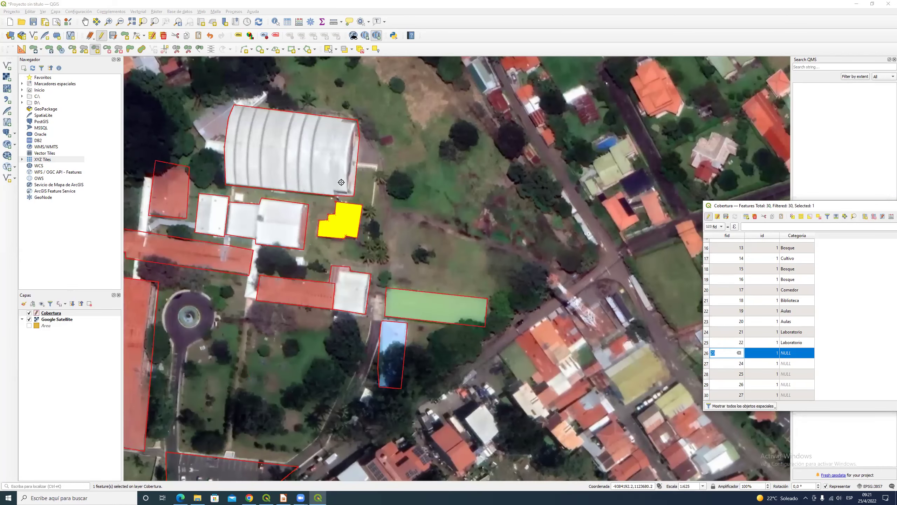
left_click(707, 364)
left_click(706, 353)
scroll(508, 270, "down", 1)
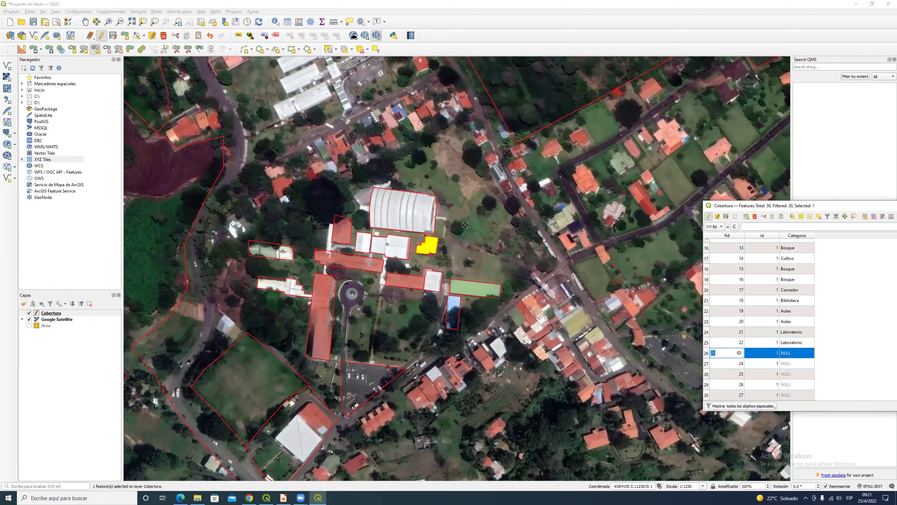
Set the Categoria of the fid 24 record, the large arched-roof building, to Gym.
left_click(707, 363)
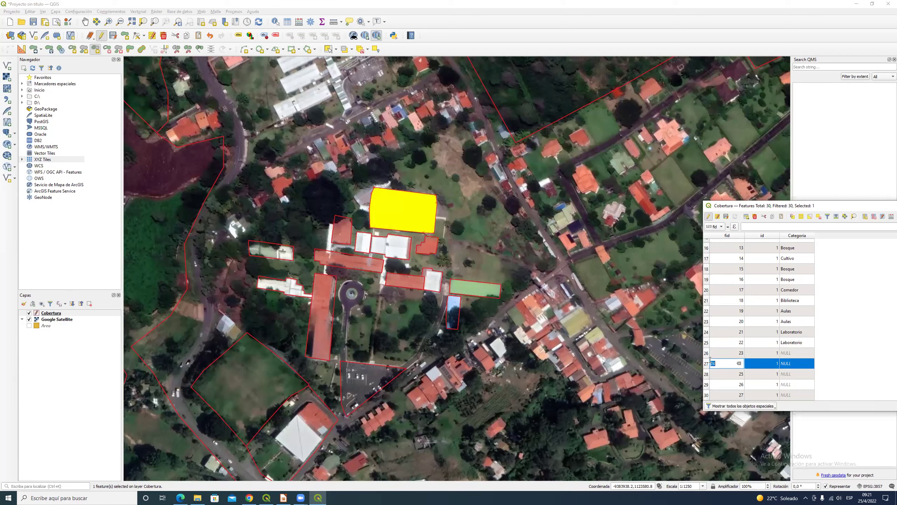
double_click(791, 363)
type("Gym")
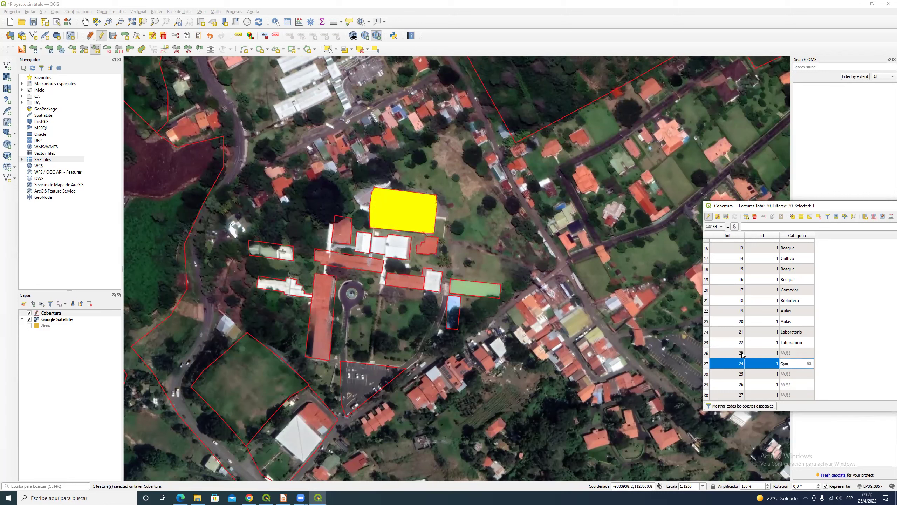
Set the Categoria of the fid 23 record, the small red-roofed building southeast of the gym, to Laboratorio.
double_click(711, 353)
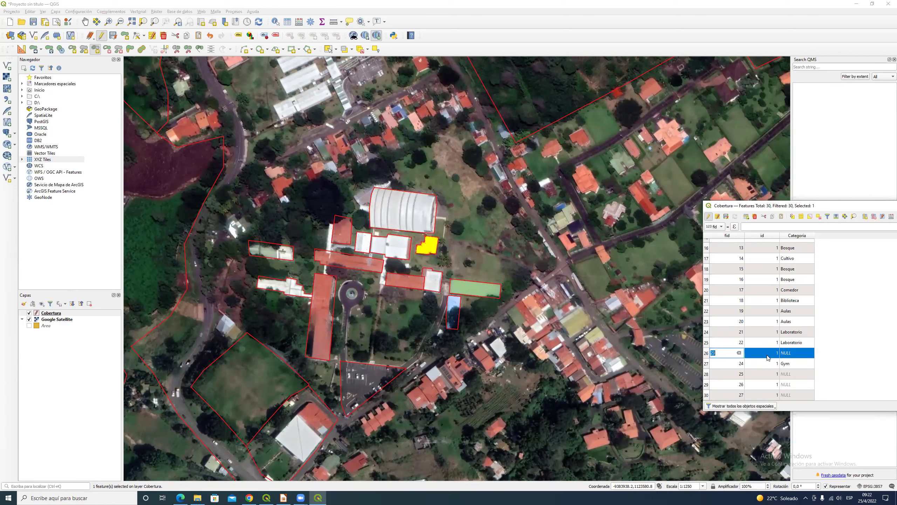
scroll(412, 240, "up", 1)
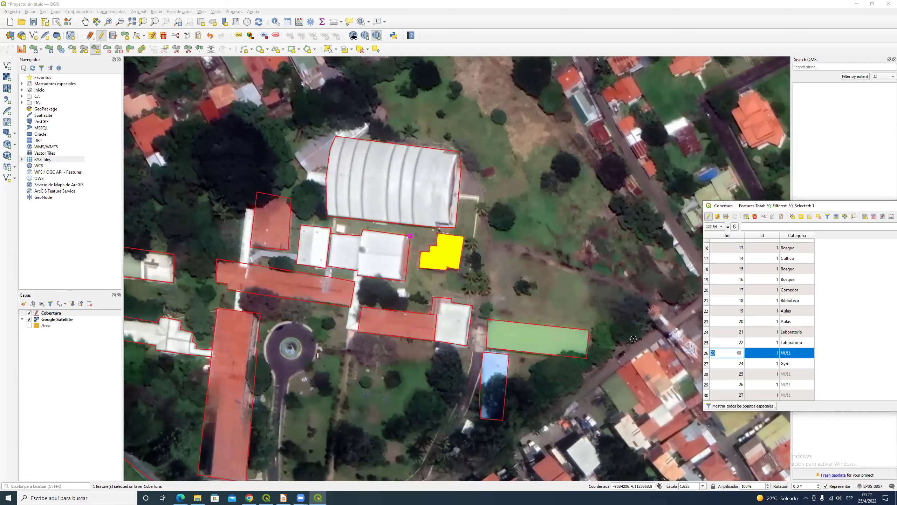
double_click(783, 353)
type("Laborati")
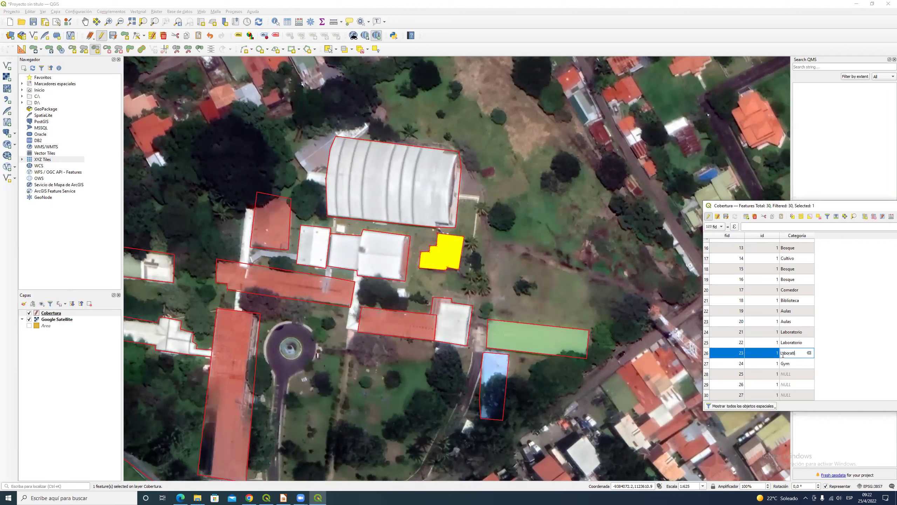
type("oorio")
Set the Categoria of the fid 26 record, the large polygon surrounding the campus buildings, to Urbano.
double_click(712, 374)
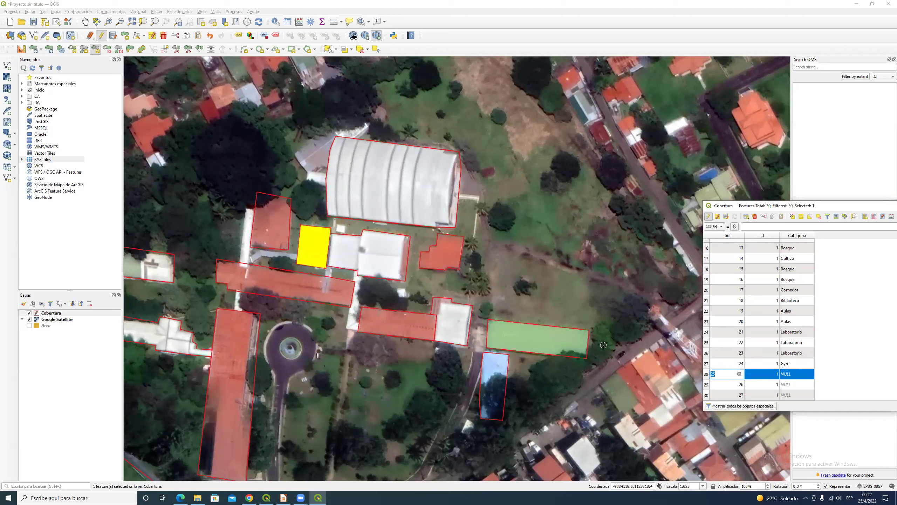
left_click(707, 388)
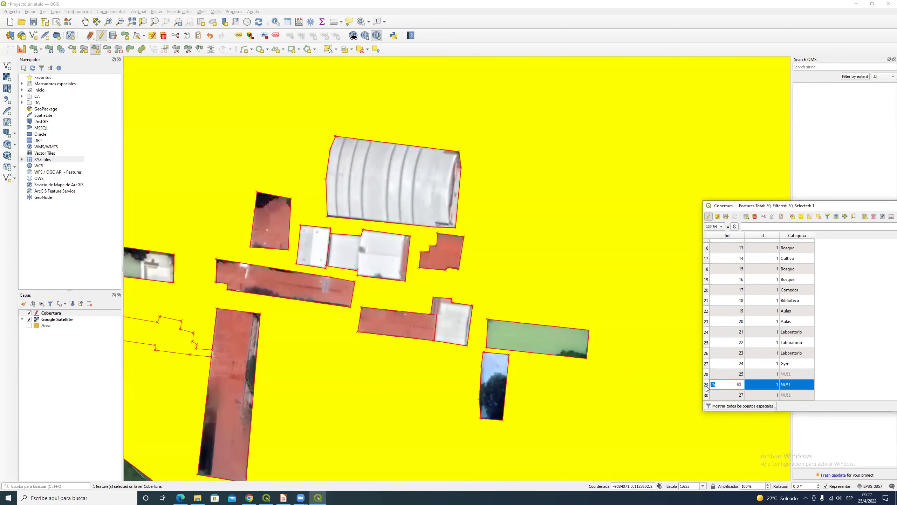
double_click(793, 381)
type("Urbano")
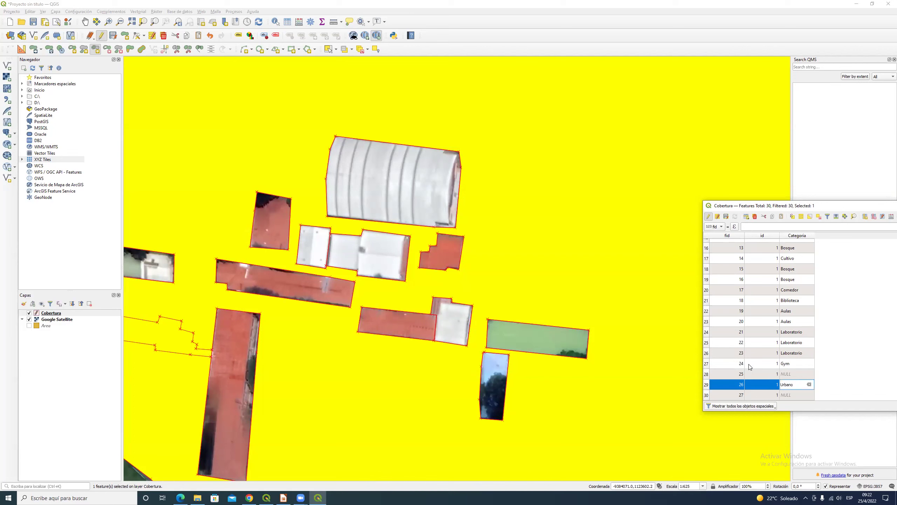
Set the Categoria of the fid 25 record, the small white-roofed building southwest of the gym, to Aulas.
left_click(709, 373)
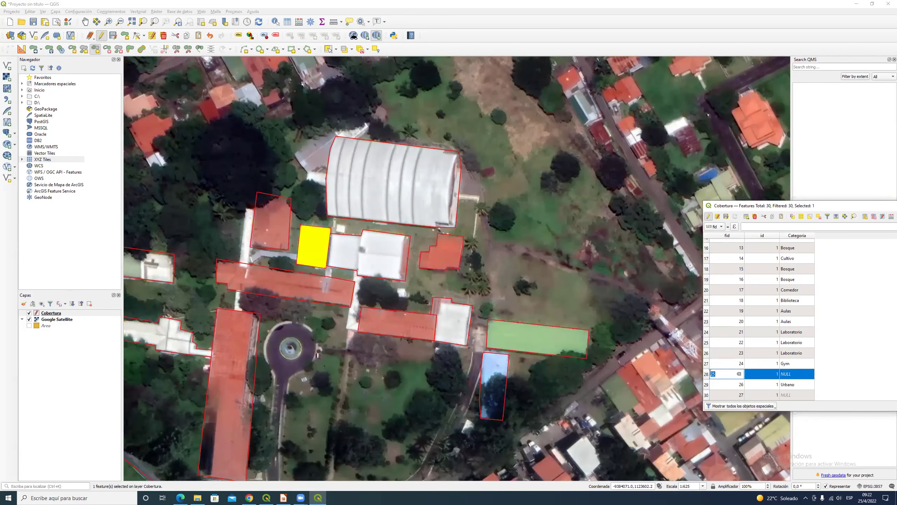
double_click(800, 374)
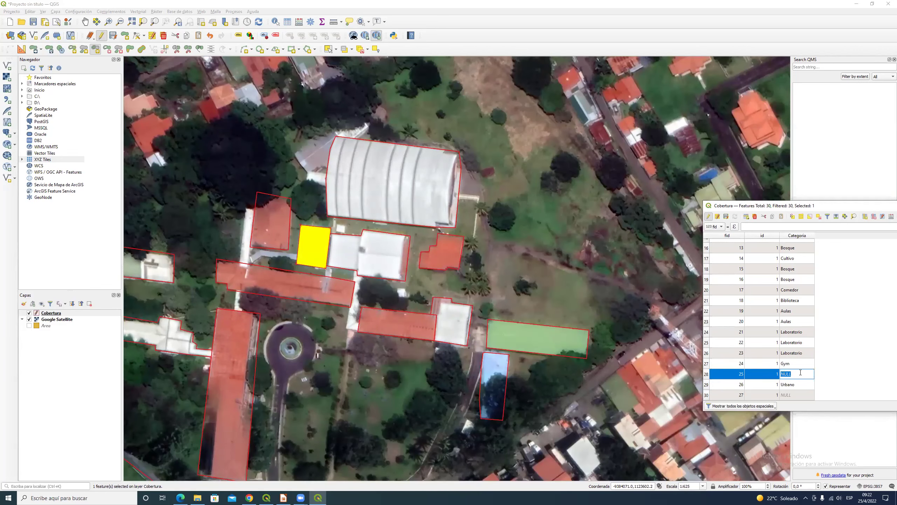
type("Aulas")
Set the Categoria of the fid 27 record, the red-roofed building west of the gym, to Aulas.
left_click(707, 395)
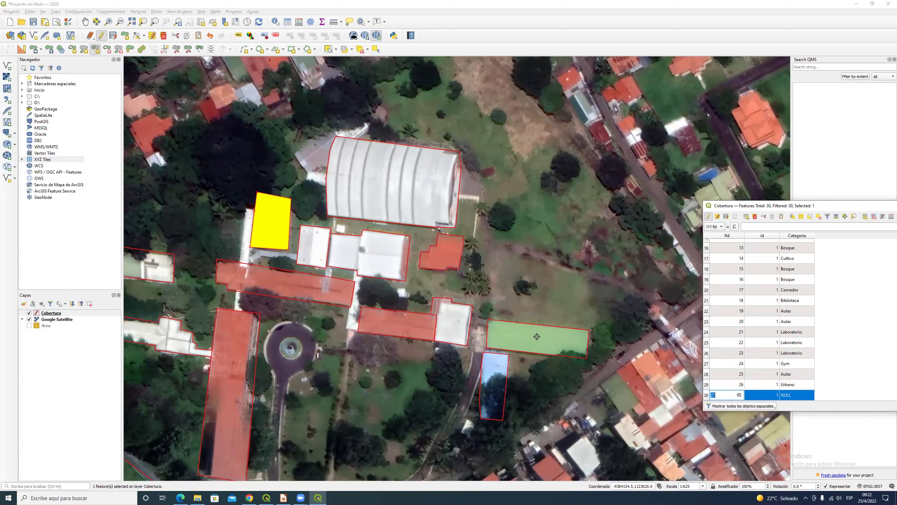
scroll(771, 333, "up", 4)
scroll(771, 332, "up", 1)
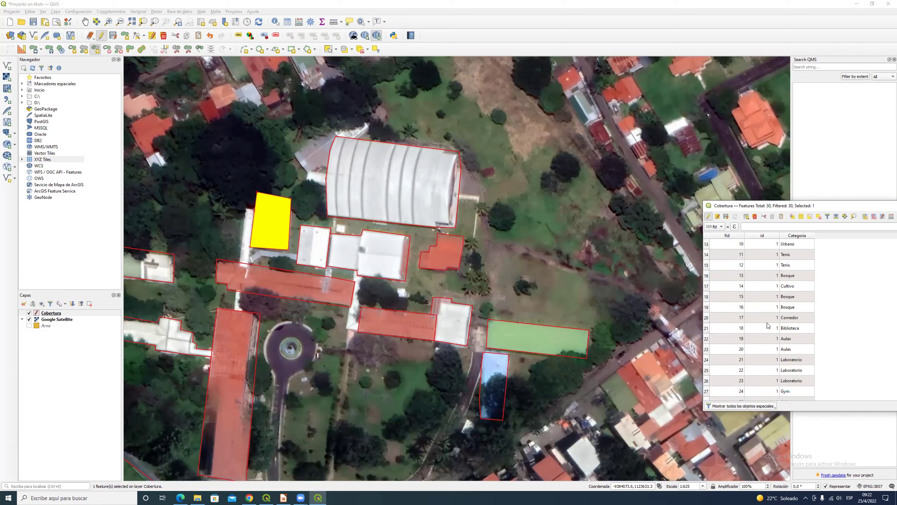
scroll(738, 360, "down", 5)
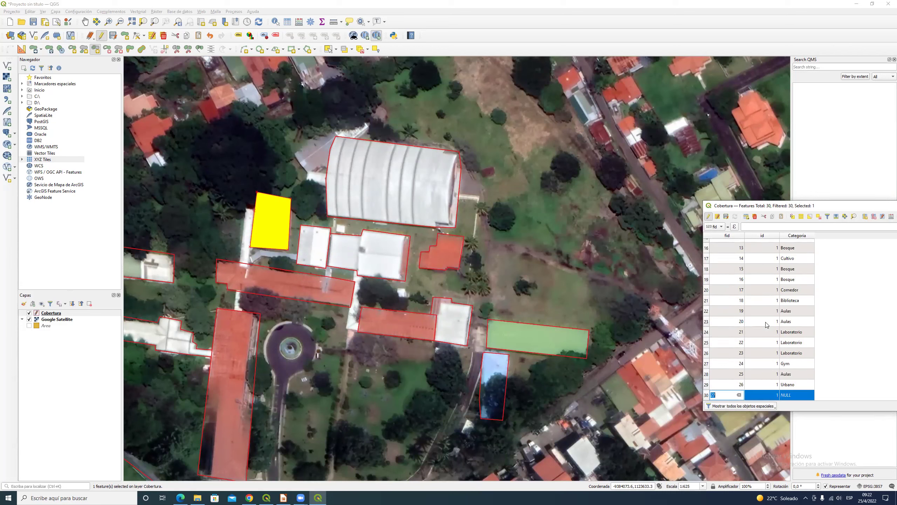
double_click(794, 394)
type("Aulas")
Stop editing the Cobertura layer and save its changes.
left_click_drag(127, 144, 193, 107)
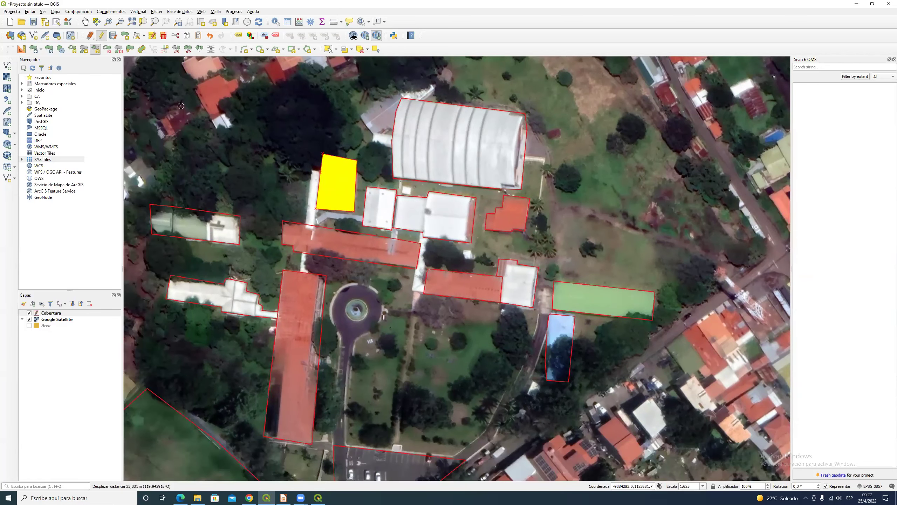
left_click(101, 36)
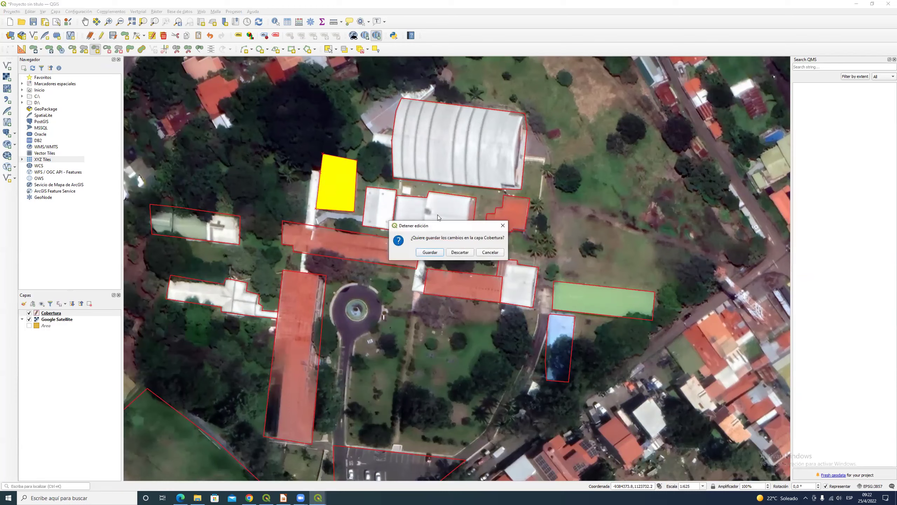
left_click(435, 254)
Identify several campus building polygons of the Cobertura layer, including the narrow one on the campus's west side, to check their Categoria.
scroll(376, 278, "down", 1)
left_click_drag(305, 293, 358, 267)
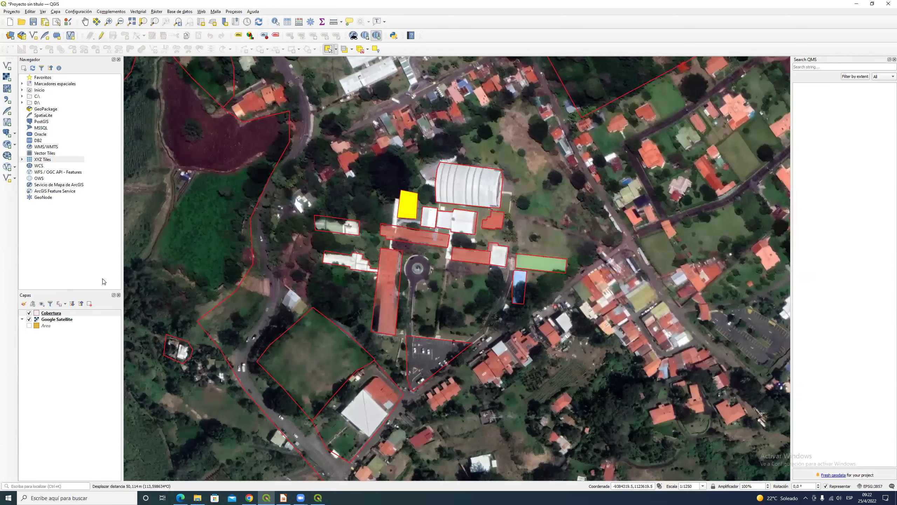
left_click(100, 313)
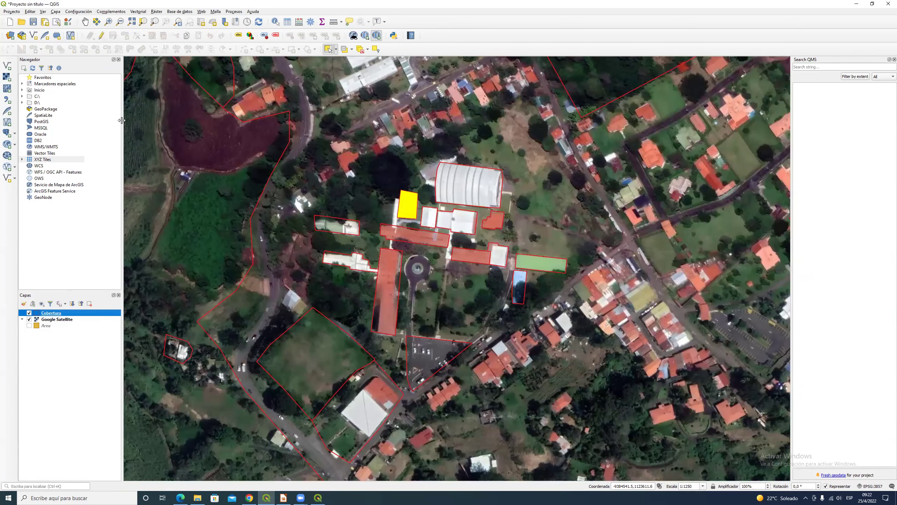
key("ctrl+shift+i")
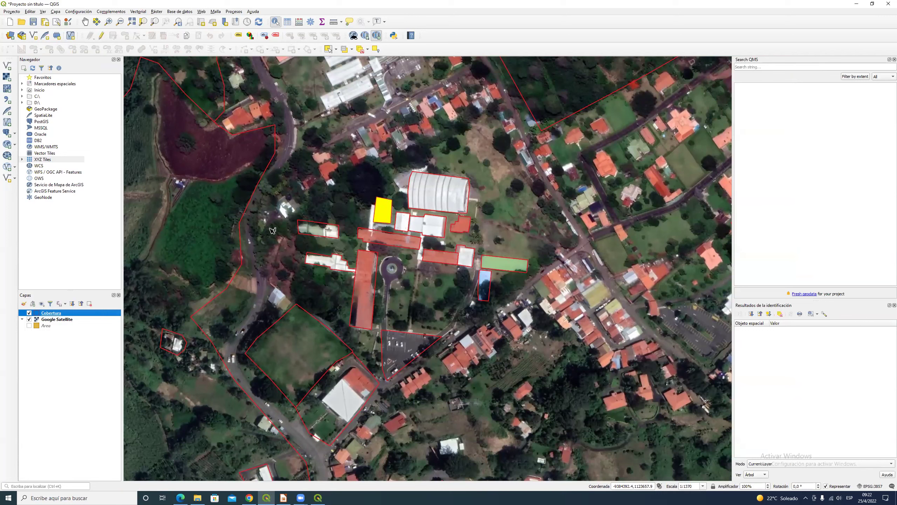
left_click(320, 233)
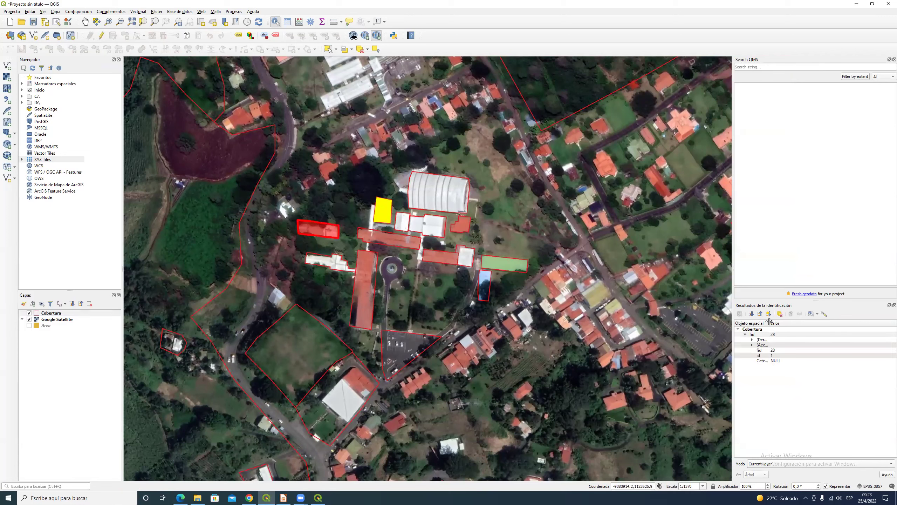
left_click_drag(770, 322, 779, 324)
left_click(372, 280)
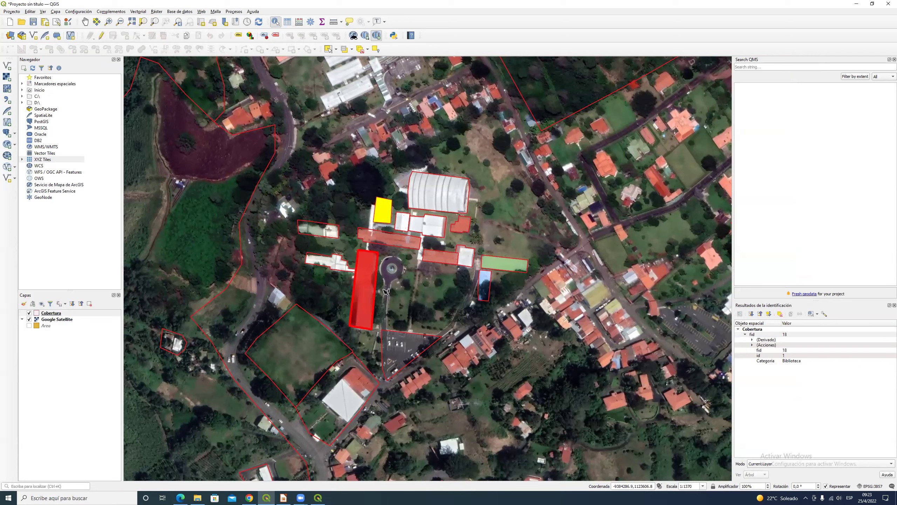
left_click(416, 240)
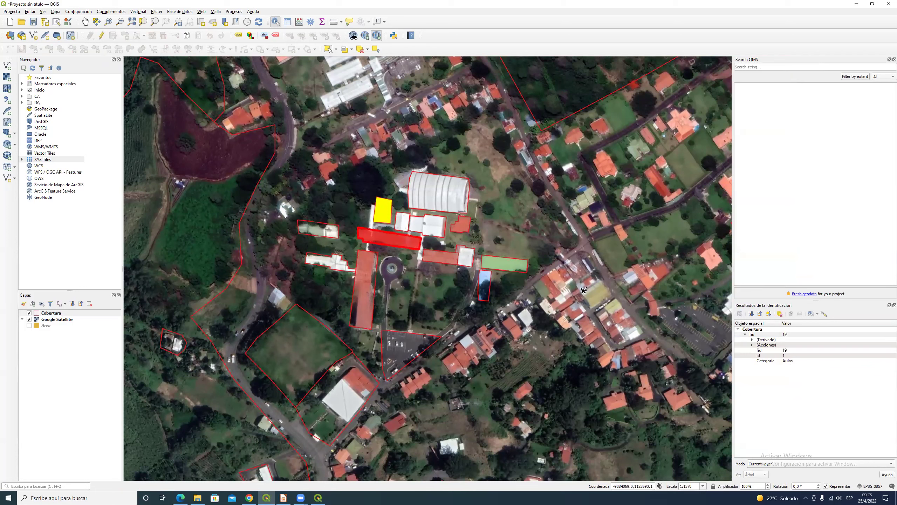
left_click(437, 196)
left_click(505, 263)
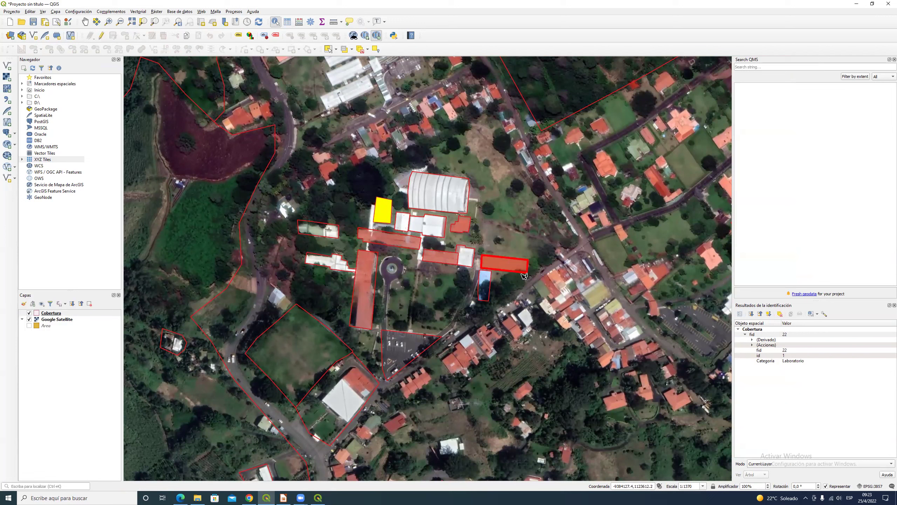
left_click(318, 230)
Sort the Cobertura attribute table by Categoria, enable editing and set the fid 28 record, the narrow western building, to Gym.
right_click(76, 314)
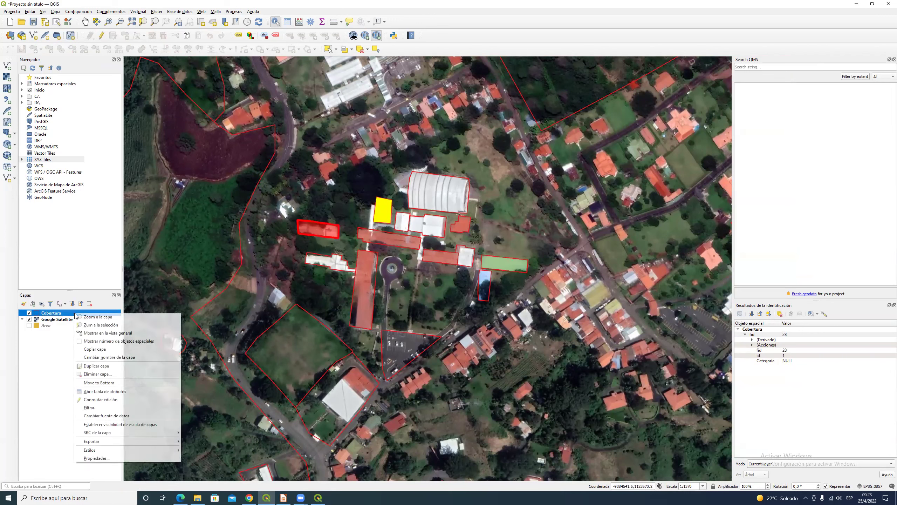
left_click(111, 393)
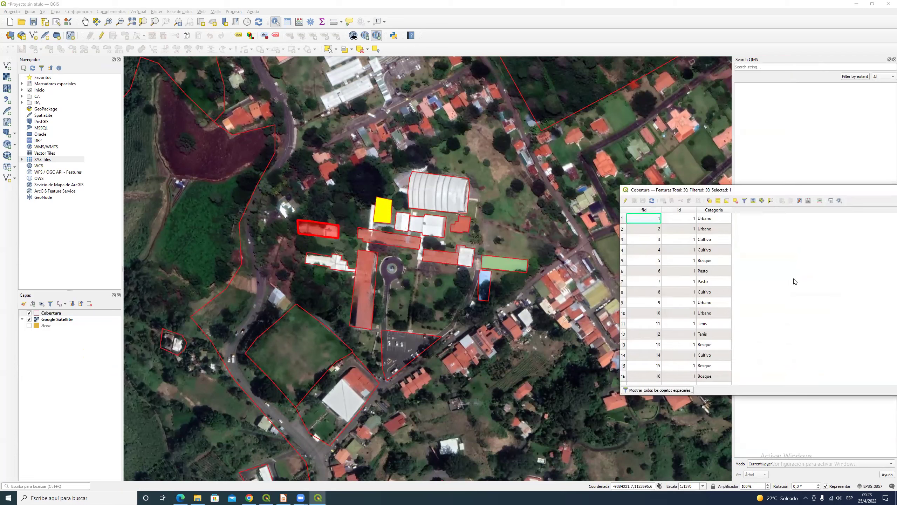
left_click(712, 210)
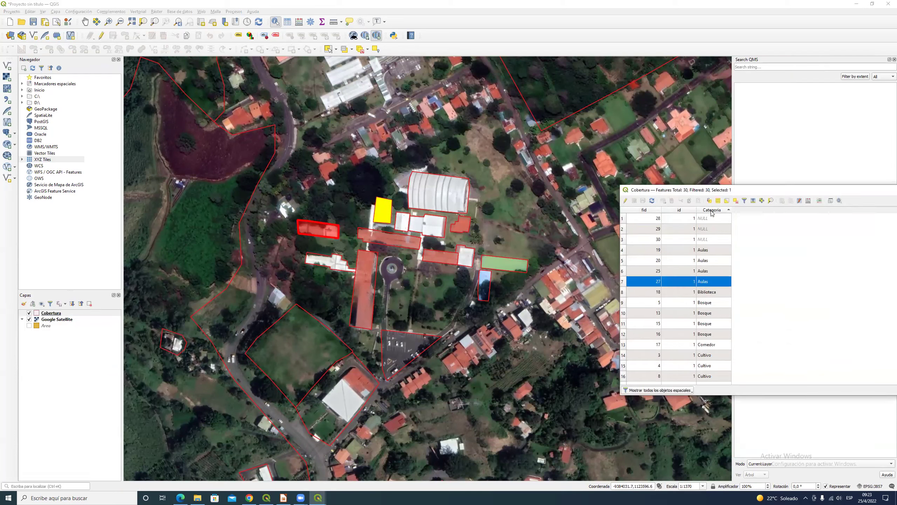
left_click(623, 219)
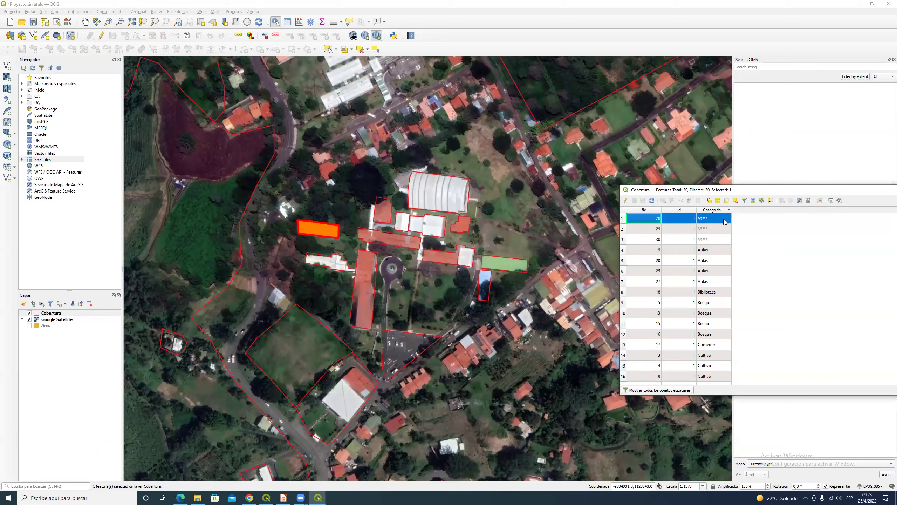
left_click(625, 201)
double_click(707, 229)
type("Gym")
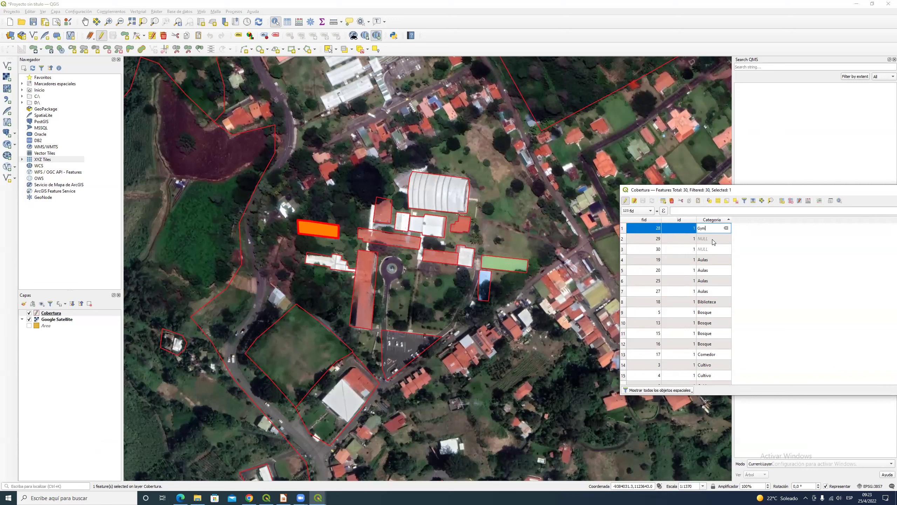
Set the Categoria of the fid 30 record, the small blue-roofed building southeast of the campus, to Clinica.
double_click(712, 238)
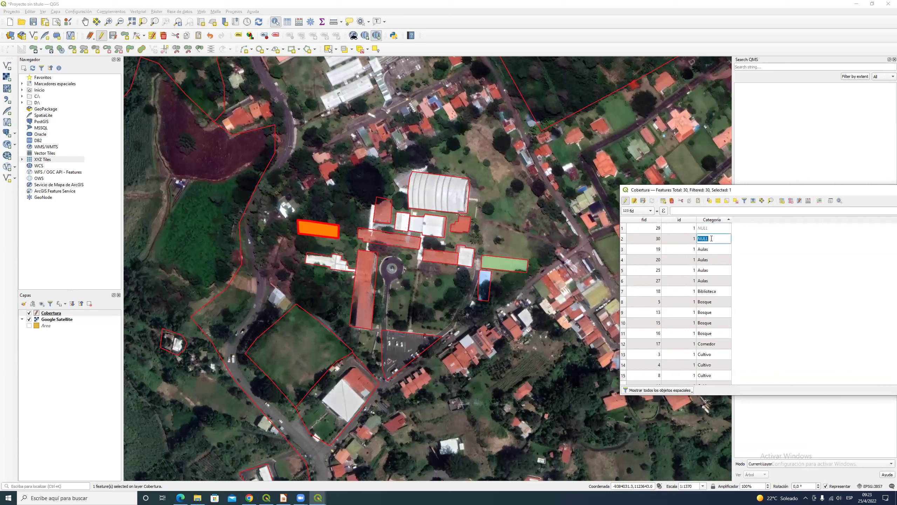
left_click(623, 242)
double_click(704, 239)
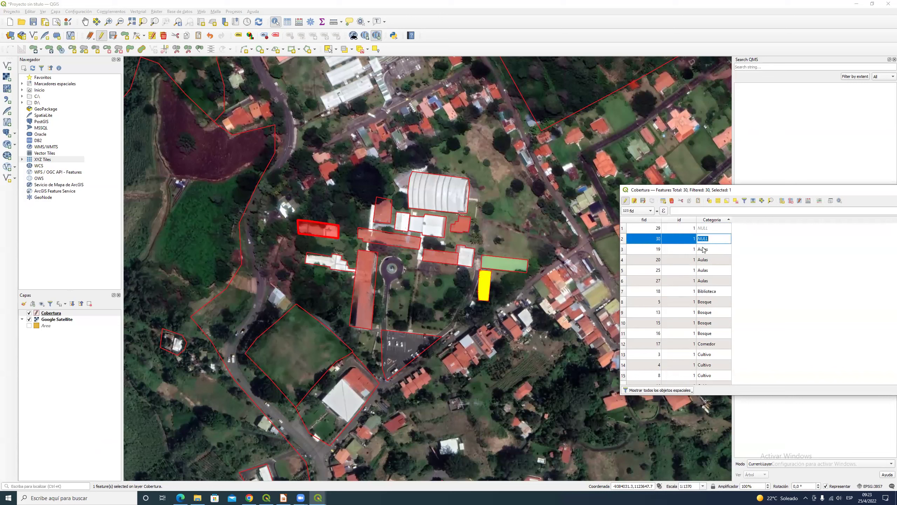
type("Clinica")
Set the Categoria of the fid 29 record, the triangular parking area south of the campus, to Parqueo.
left_click(623, 228)
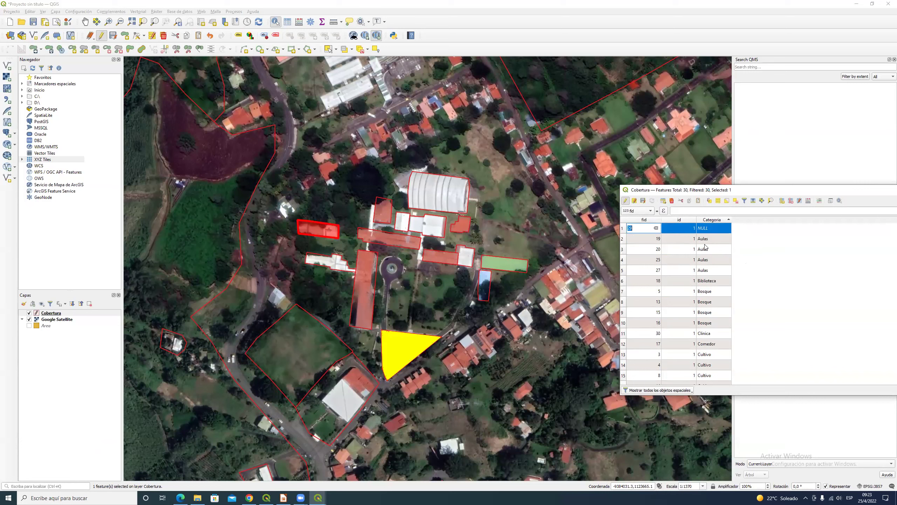
double_click(710, 231)
type("Parqueo")
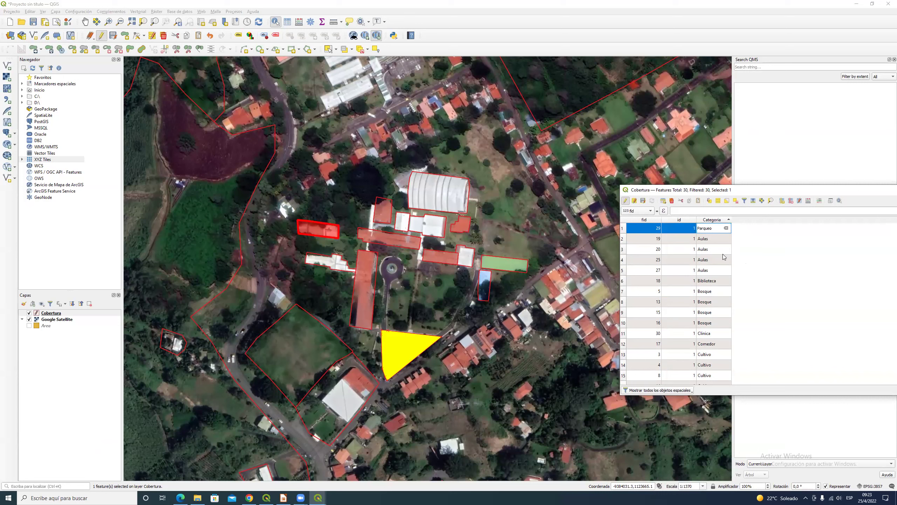
key("Return")
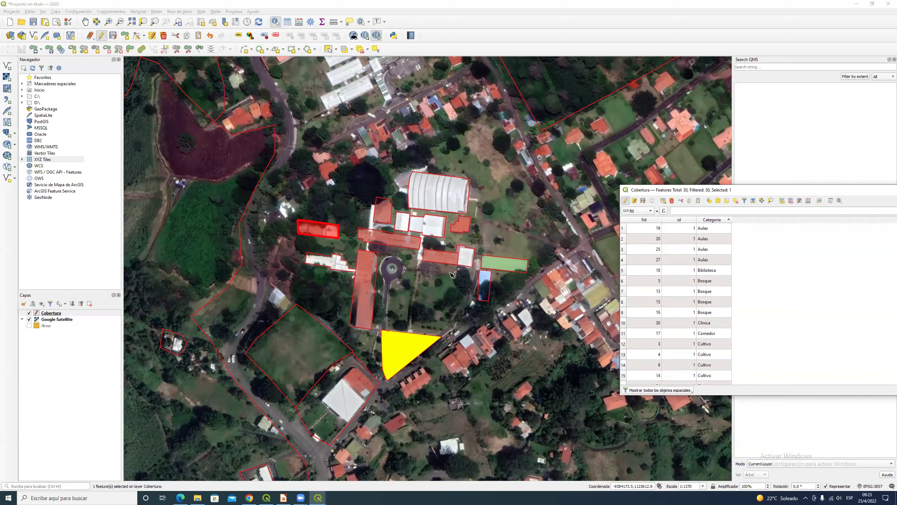
Save the Cobertura edits, end the editing session and review the remaining records in the attribute table.
left_click(627, 201)
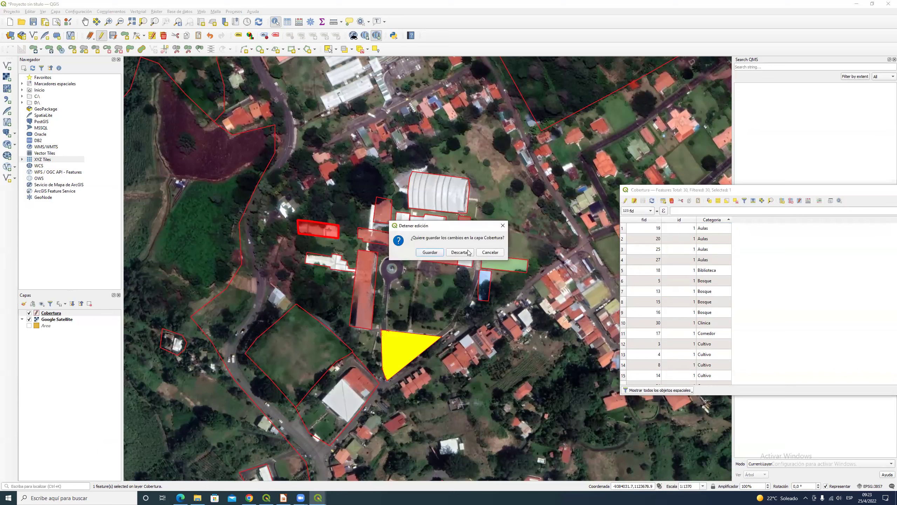
left_click(431, 251)
scroll(710, 309, "down", 5)
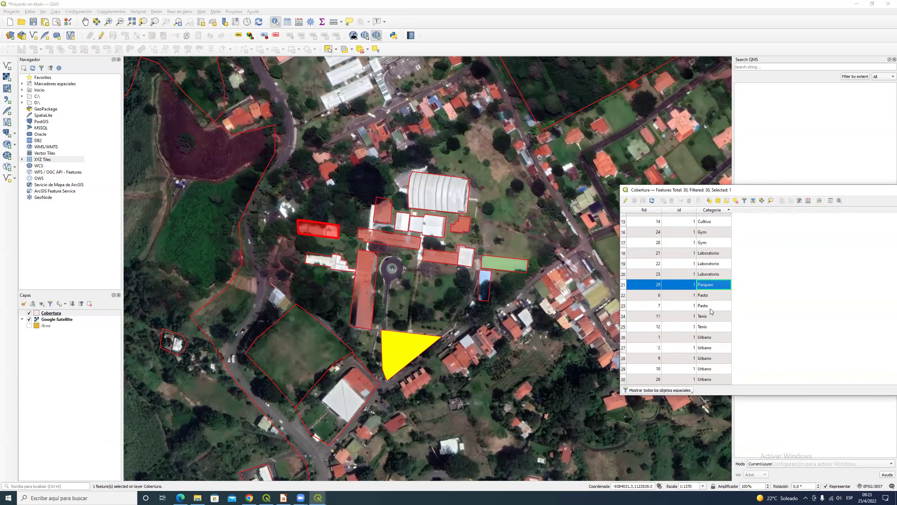
Apply categorized symbology to the Cobertura layer by the Categoria field, generate its classes and widen the symbol column.
left_click(66, 313)
right_click(65, 313)
left_click(84, 458)
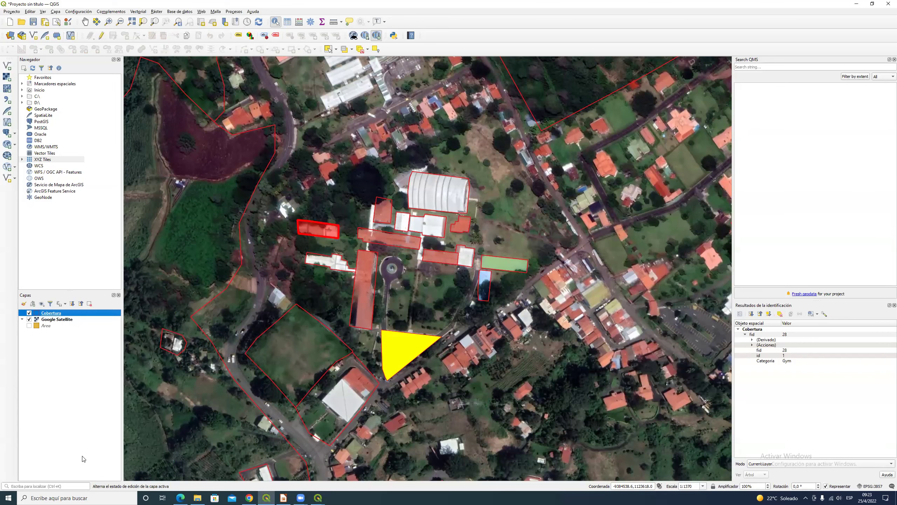
left_click(426, 145)
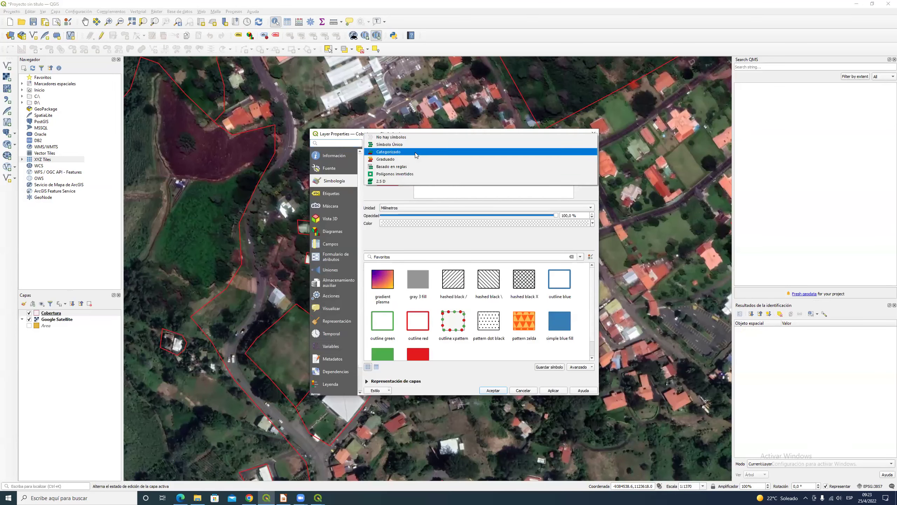
left_click(425, 155)
left_click(584, 156)
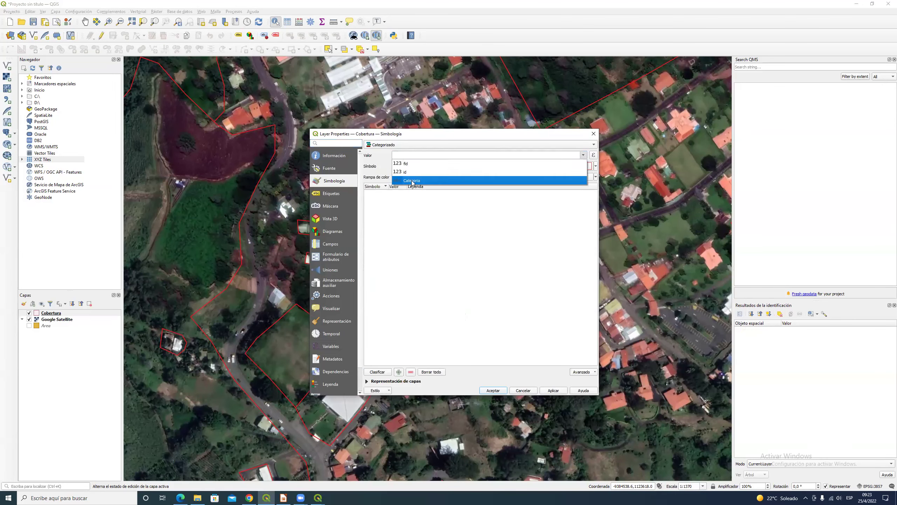
left_click(414, 182)
left_click(379, 373)
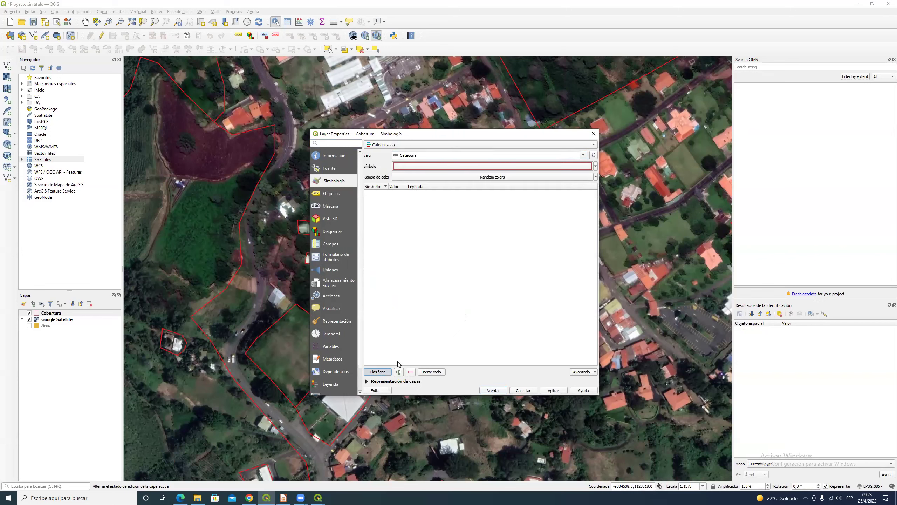
left_click_drag(388, 186, 451, 186)
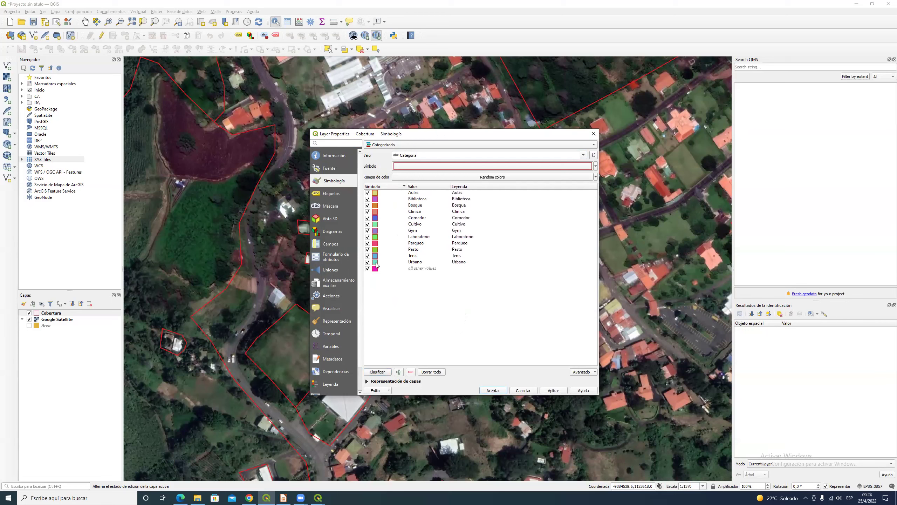
Give the Urbano category a light grey fill and a transparent outline.
double_click(375, 263)
left_click(455, 175)
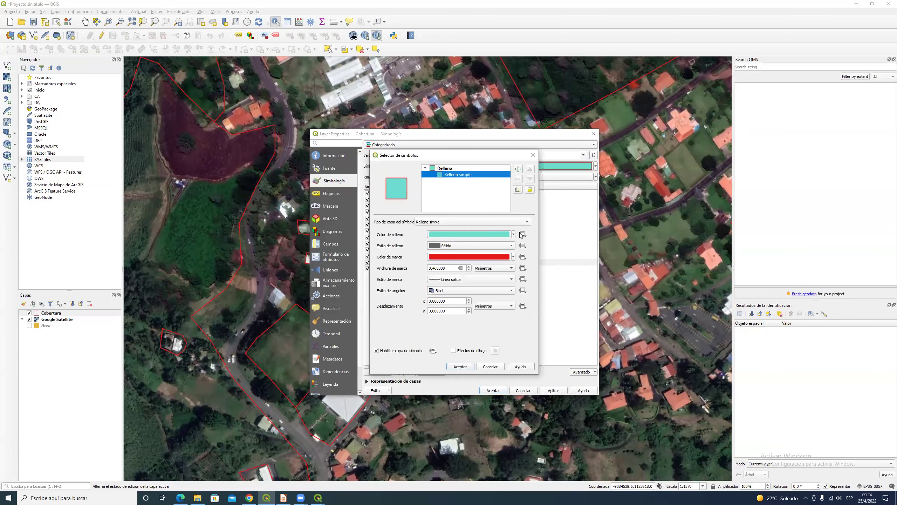
left_click(513, 235)
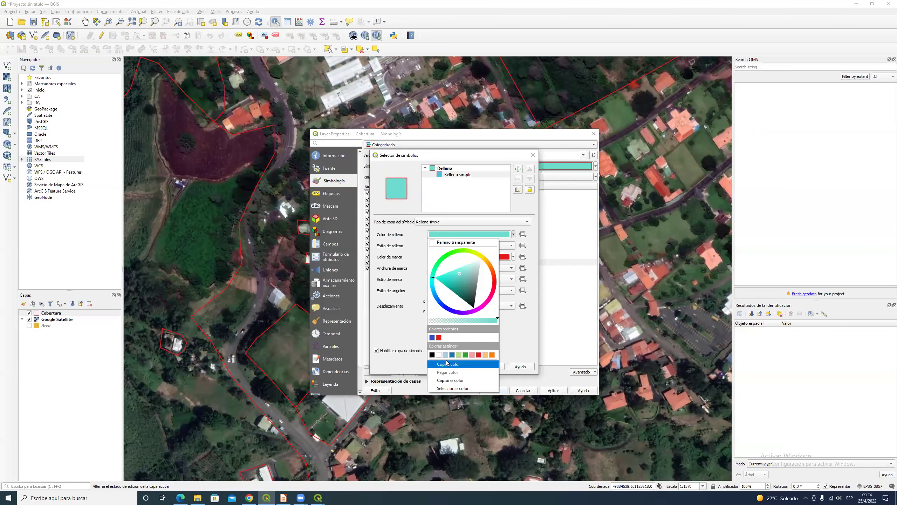
mouse_move(459, 281)
left_mouse_down()
mouse_move(477, 263)
mouse_move(481, 270)
left_mouse_up()
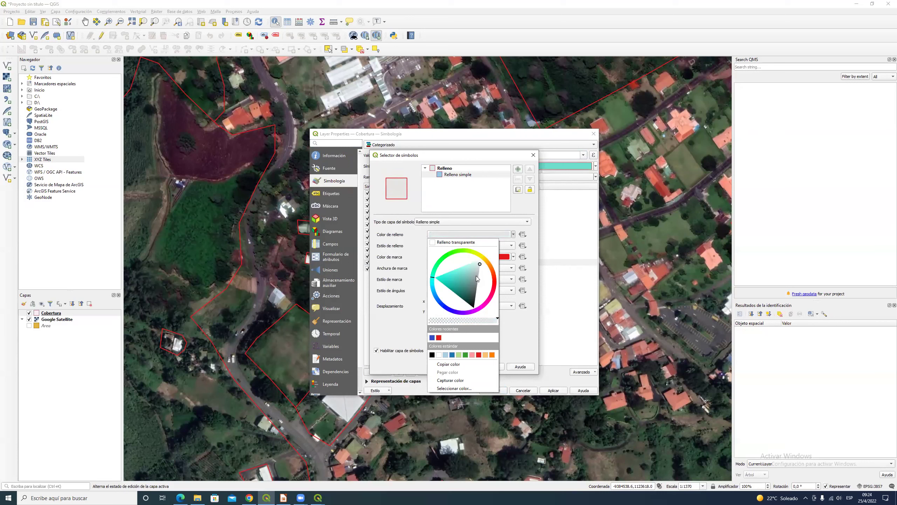
left_click_drag(480, 268, 480, 265)
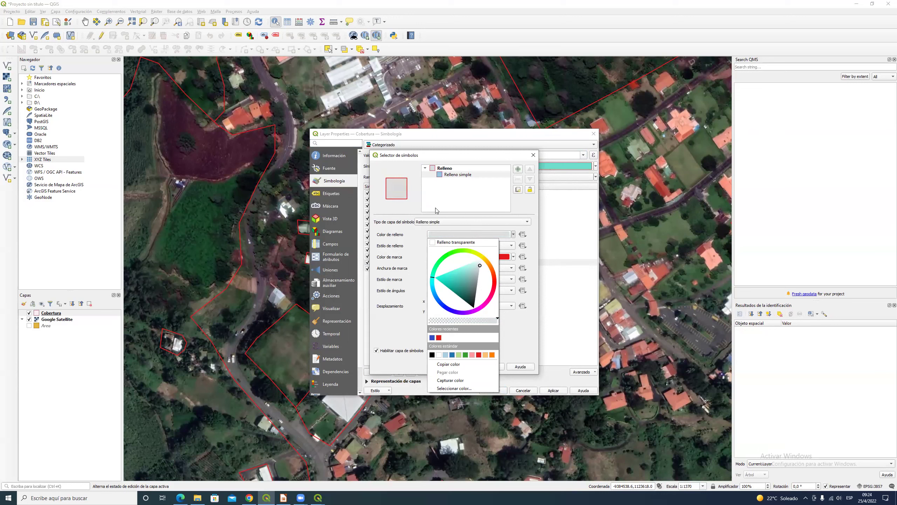
left_click(514, 233)
left_click(513, 257)
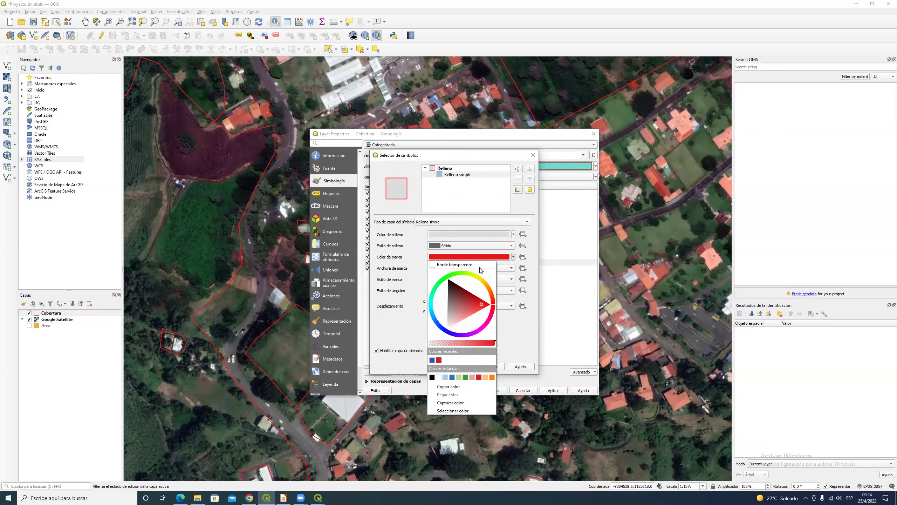
left_click(459, 265)
left_click(459, 367)
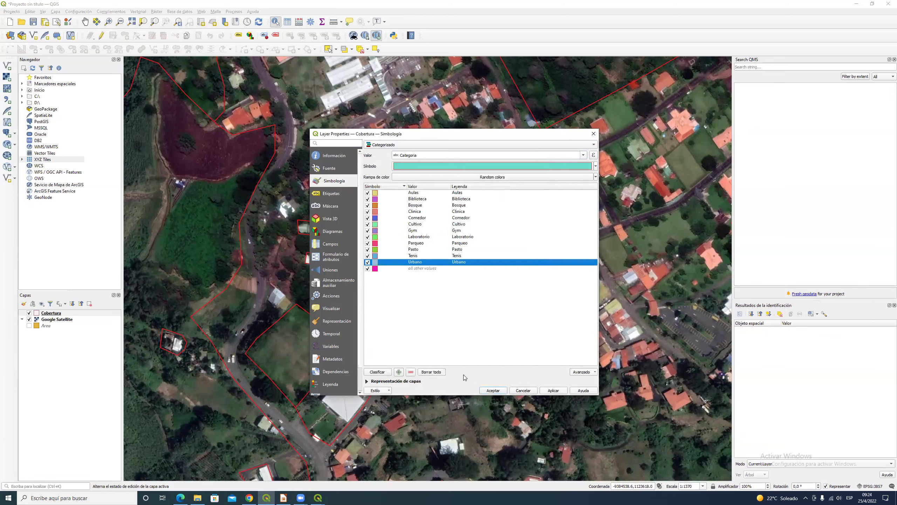
Give the Tenis category a bright yellow-green fill and a transparent outline.
double_click(375, 261)
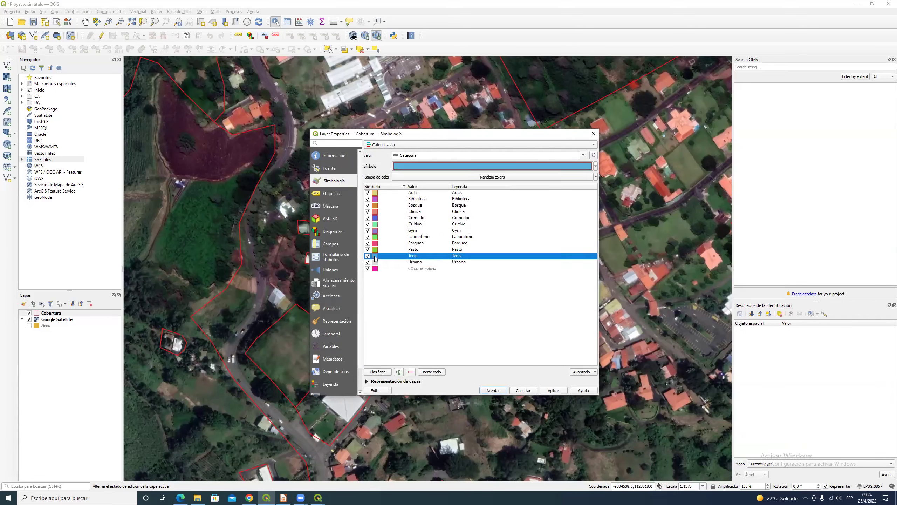
left_click(446, 176)
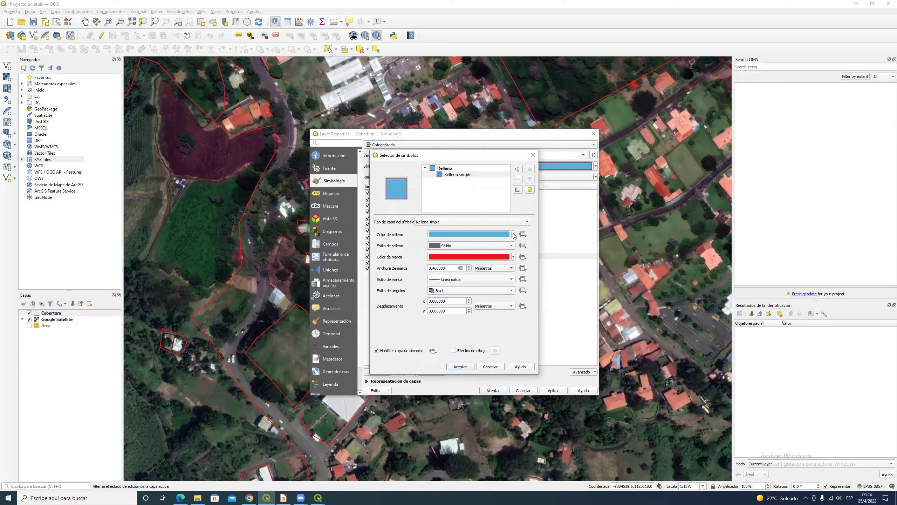
left_click(513, 234)
left_click(448, 255)
left_click(466, 252)
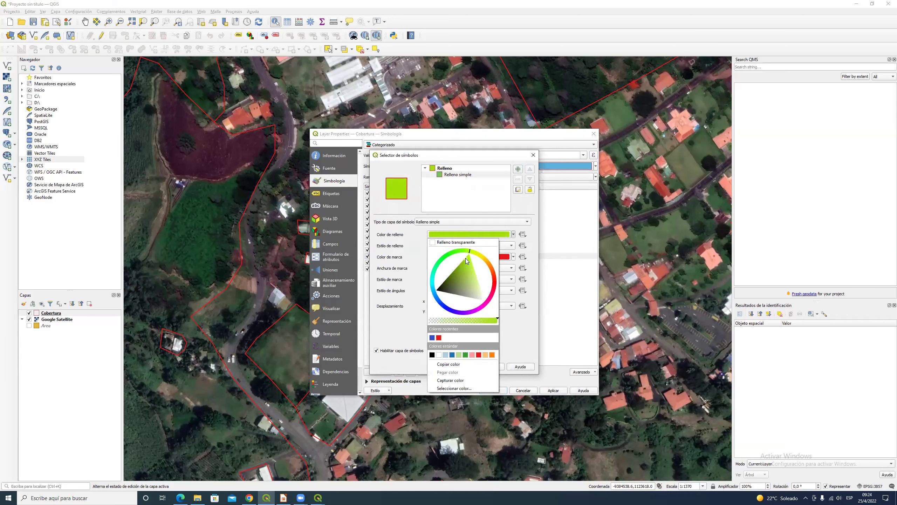
left_click(477, 190)
left_click(512, 256)
left_click(513, 258)
left_click(461, 367)
Give the Pasto category a bright yellow fill and a transparent outline.
double_click(375, 255)
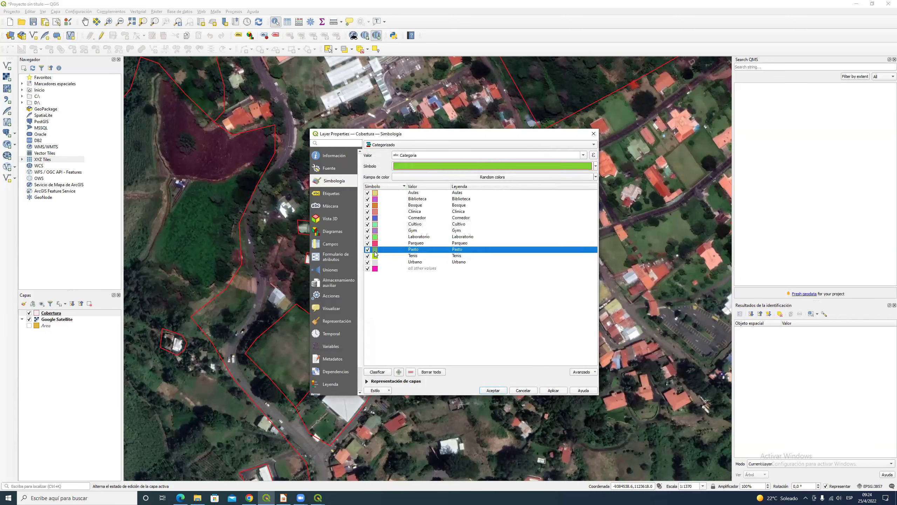
left_click(454, 176)
left_click(512, 235)
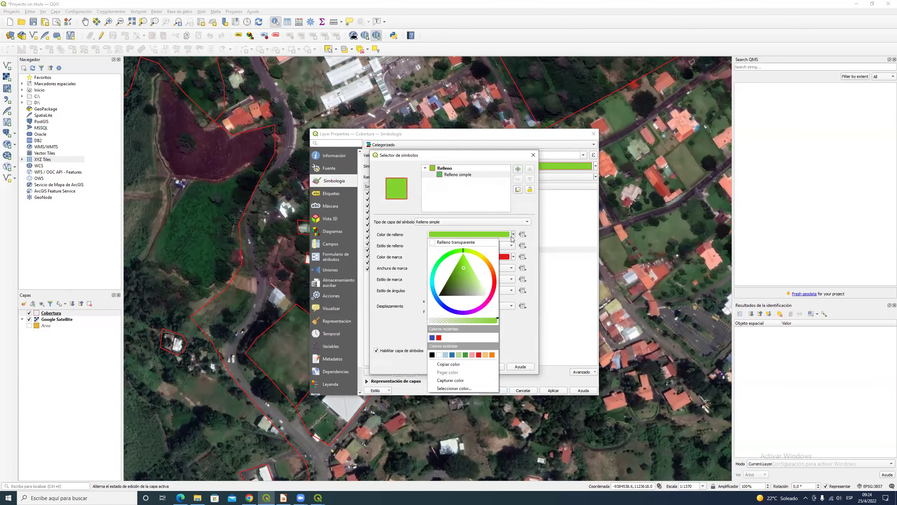
left_click_drag(484, 262, 476, 264)
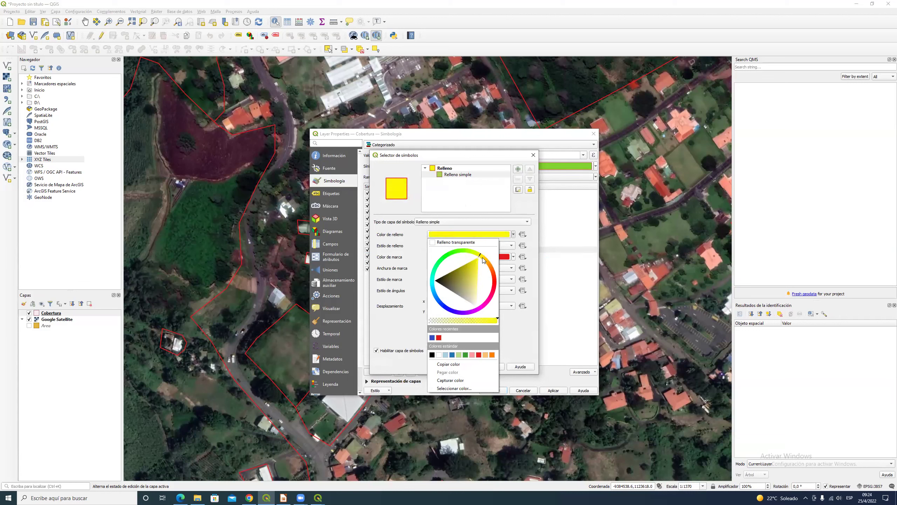
left_click(512, 332)
left_click(513, 257)
left_click(489, 264)
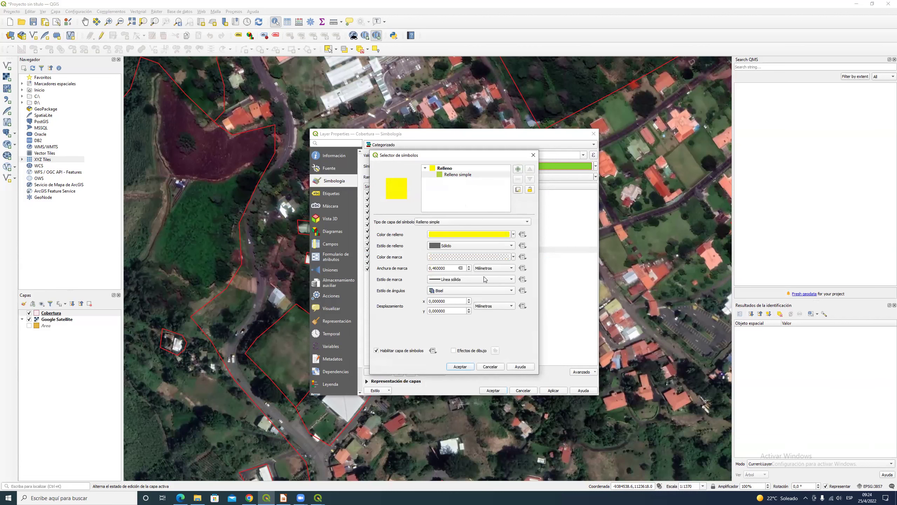
left_click(469, 368)
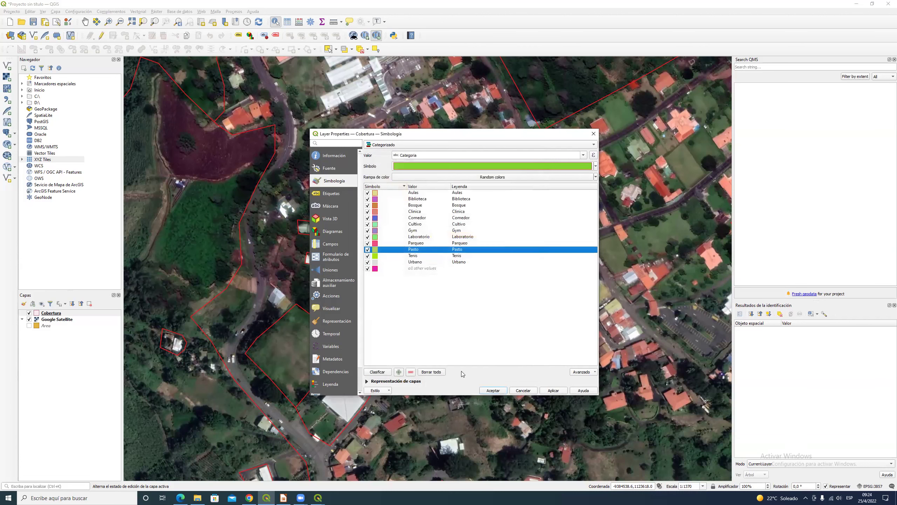
Give the Parqueo category a dark grey fill and a transparent outline.
double_click(375, 243)
left_click(469, 175)
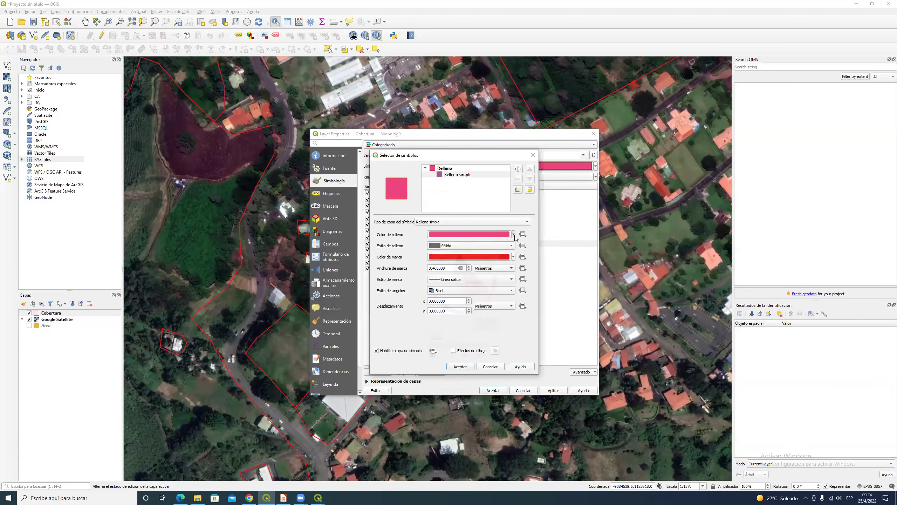
left_click(514, 235)
left_click_drag(463, 261, 451, 269)
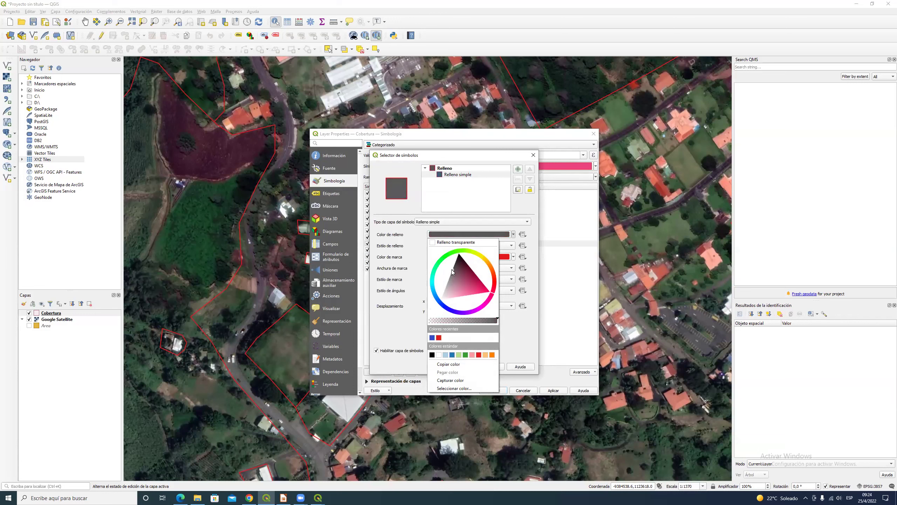
left_click(453, 192)
left_click(513, 257)
left_click(476, 267)
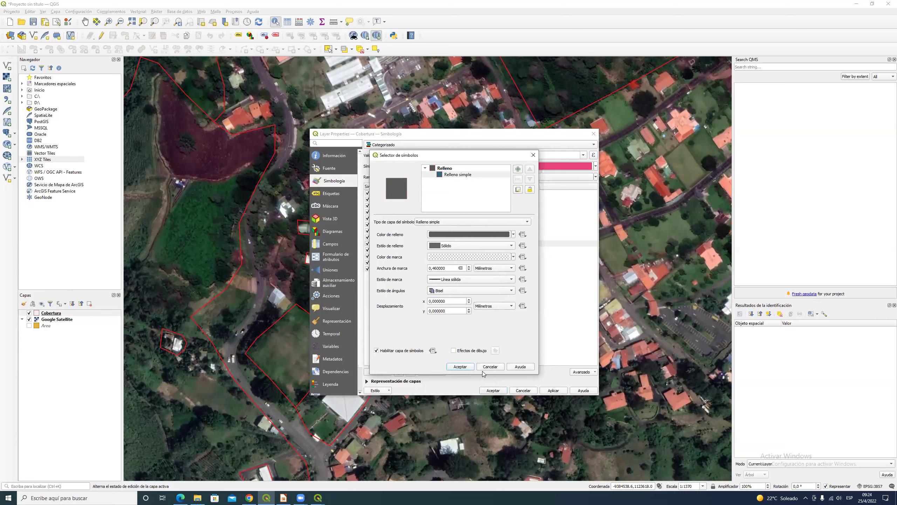
left_click(460, 367)
Give the Laboratorio category a soft yellow-orange fill and a transparent outline.
double_click(375, 237)
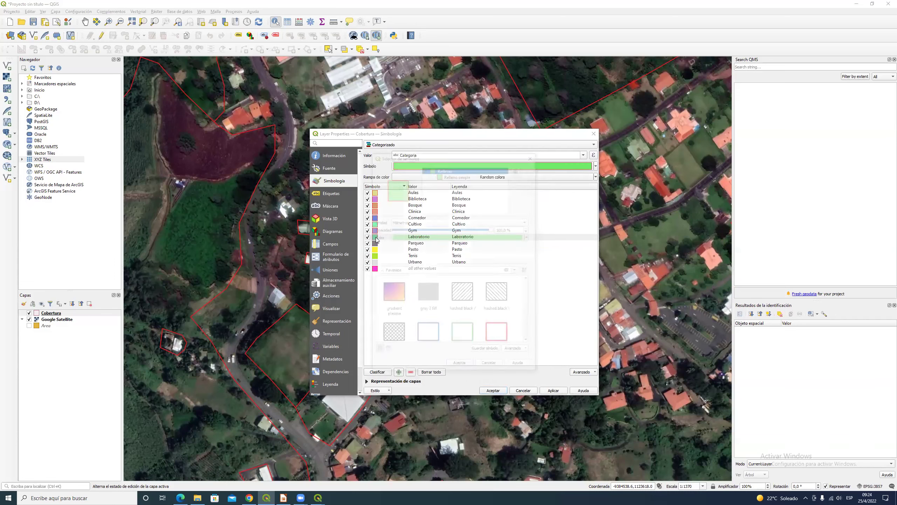
left_click(452, 178)
left_click(513, 235)
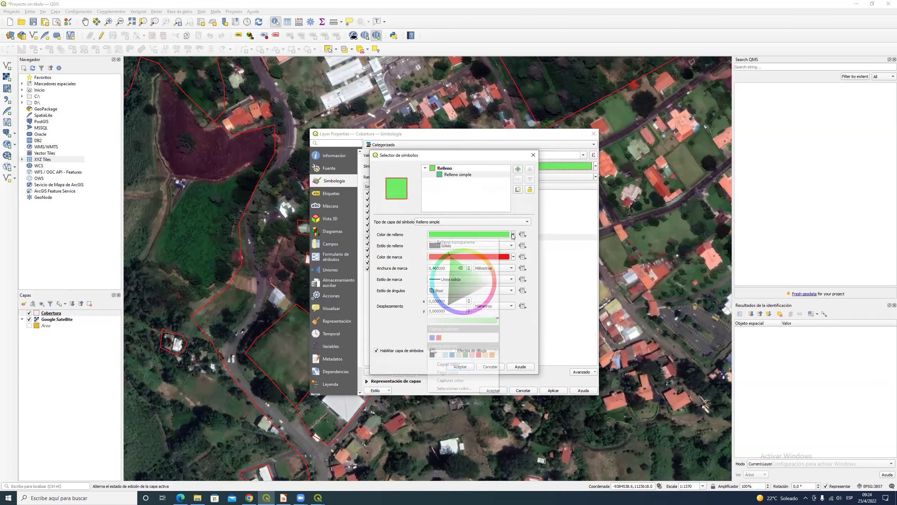
left_click(480, 259)
left_click_drag(478, 260, 488, 261)
left_click(502, 266)
left_click(514, 256)
left_click(460, 366)
left_click(460, 366)
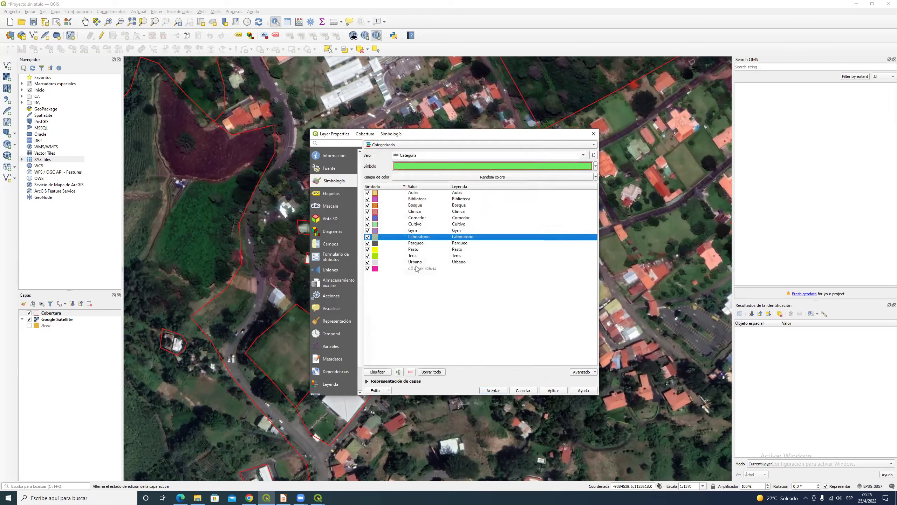
Give the Cultivo category an ochre brown fill and a transparent outline.
left_click(375, 232)
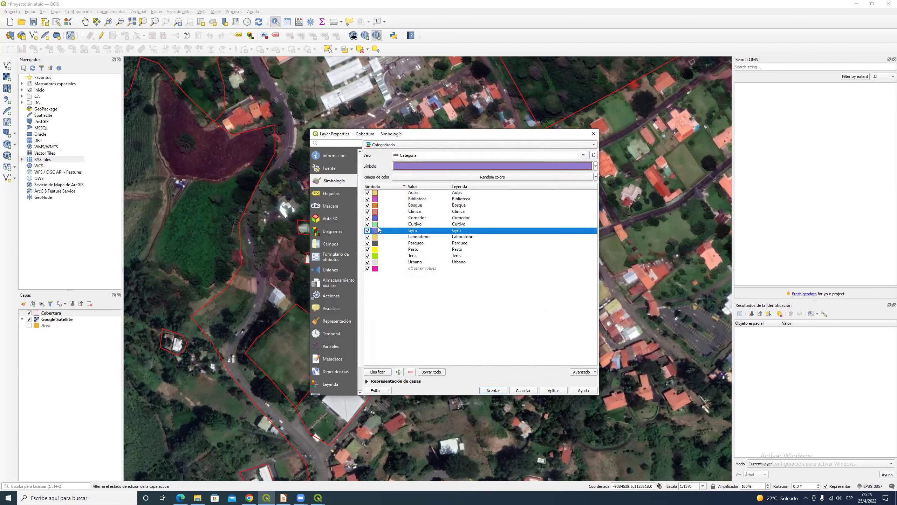
left_click(415, 224)
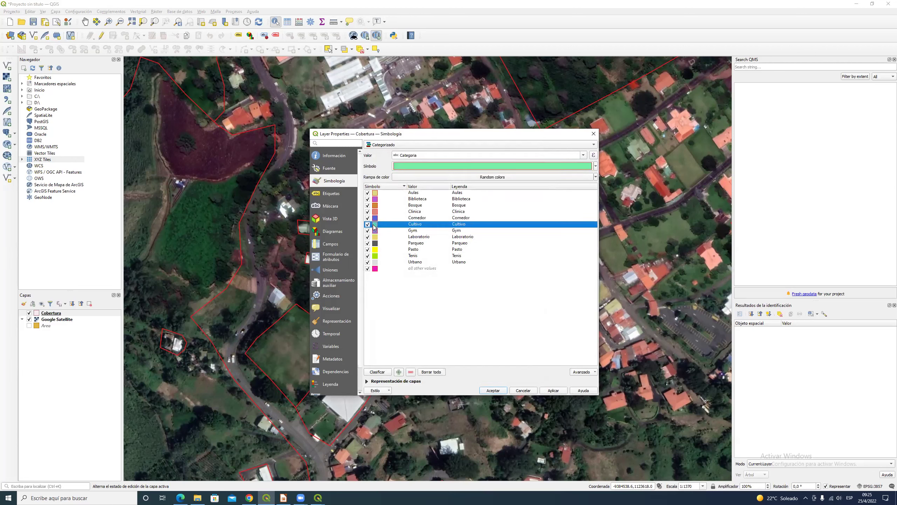
left_click(461, 166)
left_click(461, 174)
left_click(513, 235)
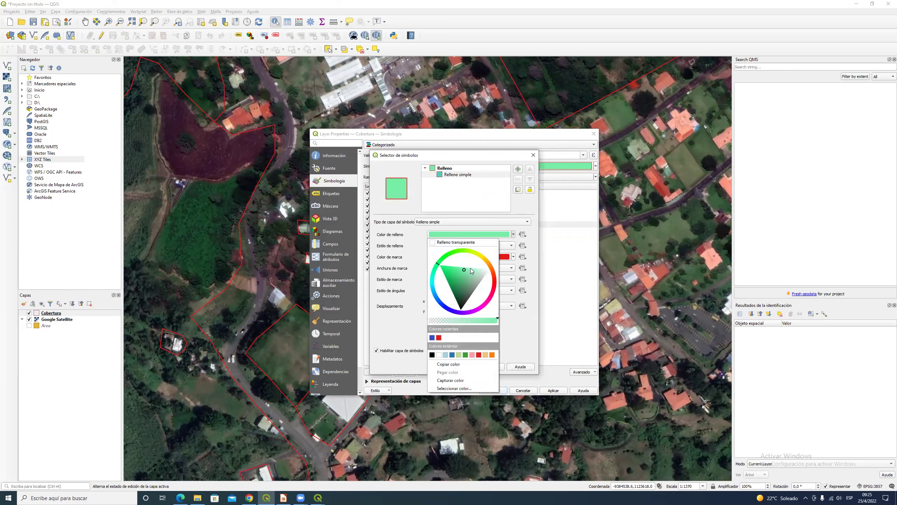
left_click(489, 263)
left_click_drag(473, 267, 472, 272)
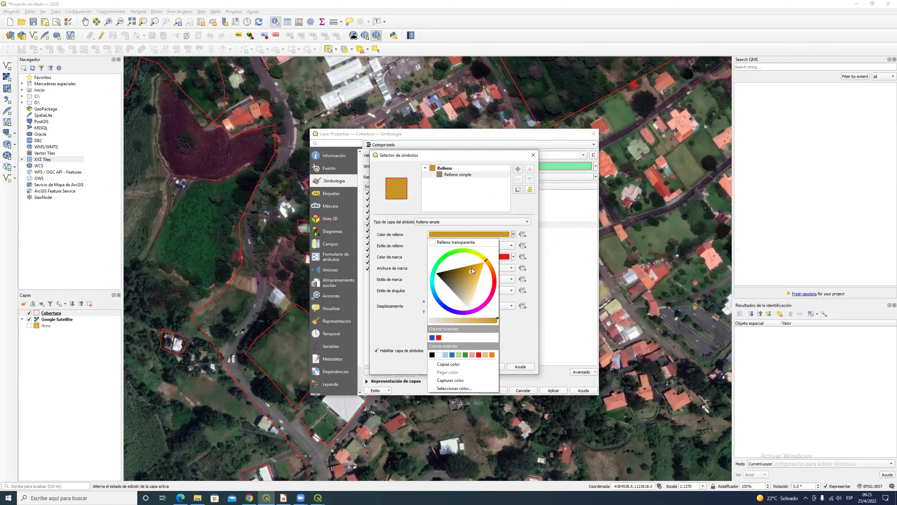
left_click(485, 223)
left_click(454, 324)
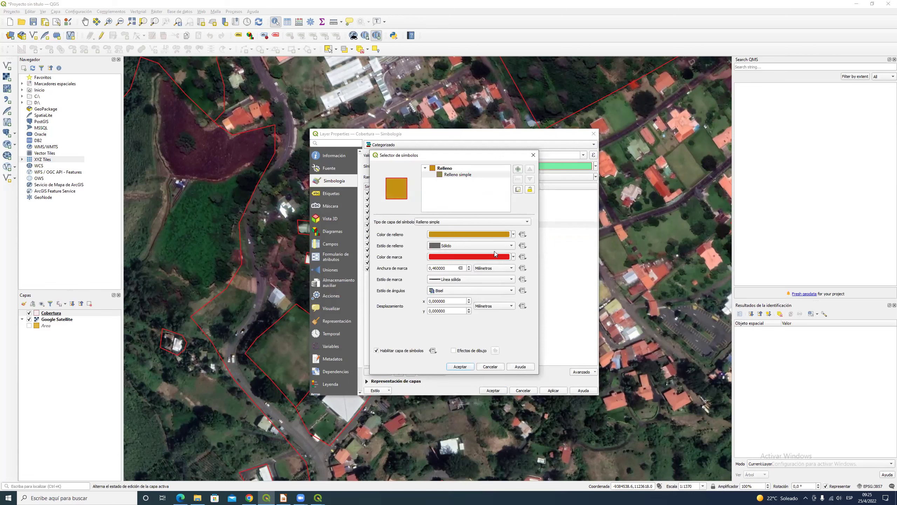
left_click(514, 258)
left_click(473, 267)
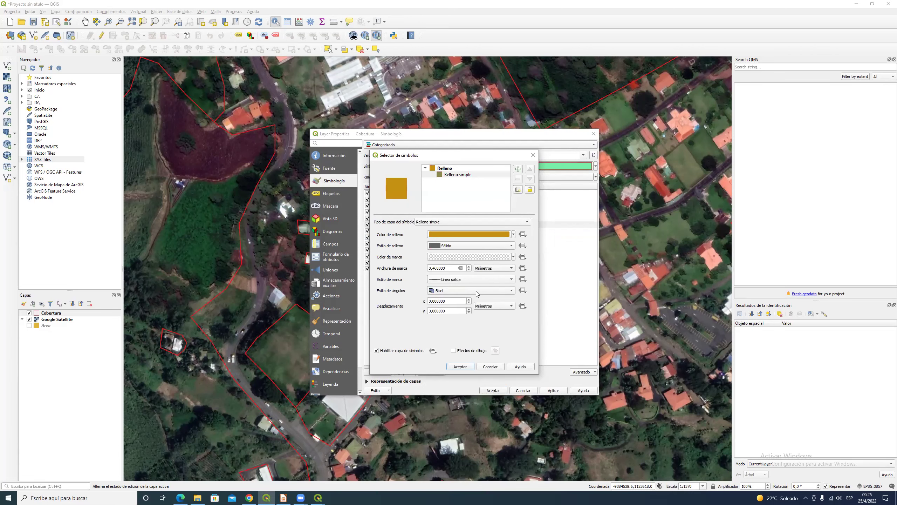
left_click(466, 368)
Give the Comedor category a magenta-pink fill and a transparent outline.
double_click(375, 218)
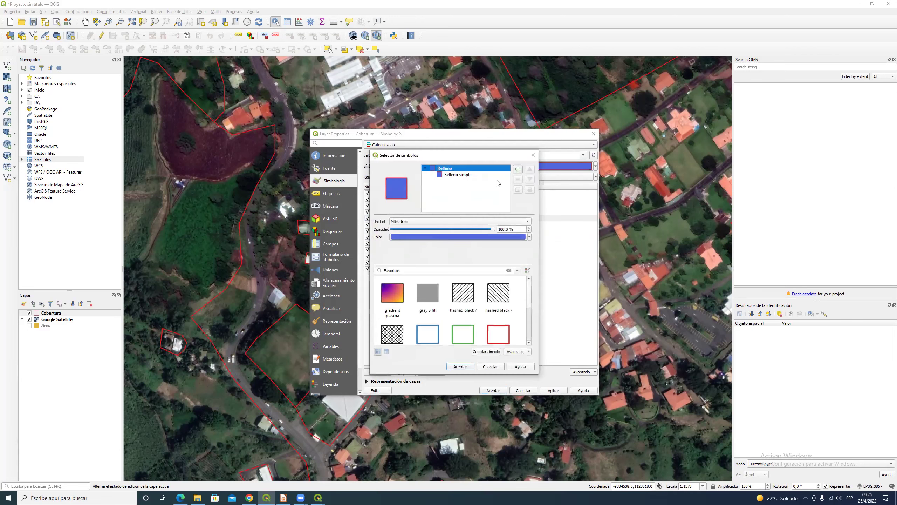
left_click(514, 235)
left_click_drag(478, 252, 485, 268)
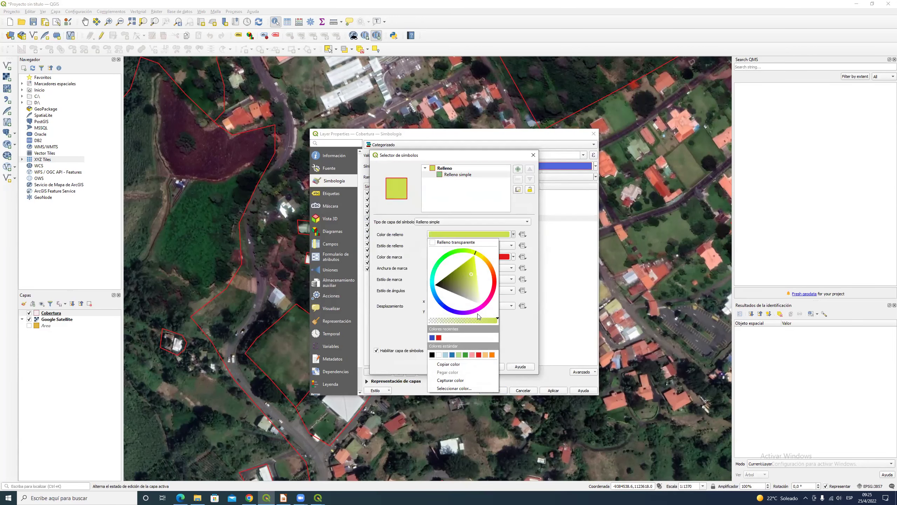
left_click_drag(479, 316, 486, 308)
left_click(529, 322)
left_click(513, 256)
left_click(490, 267)
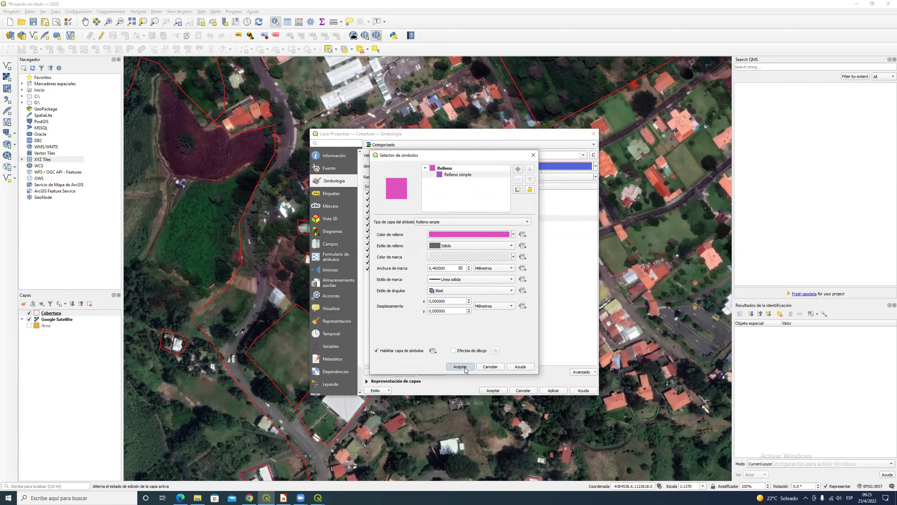
left_click(460, 366)
Make the outline of the Clinica category's simple fill transparent.
double_click(374, 211)
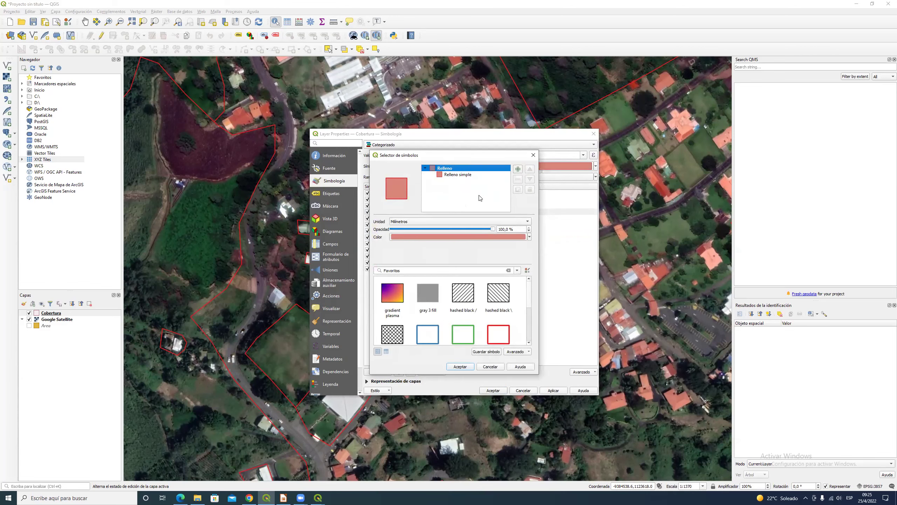
left_click(458, 175)
left_click(512, 256)
left_click(477, 268)
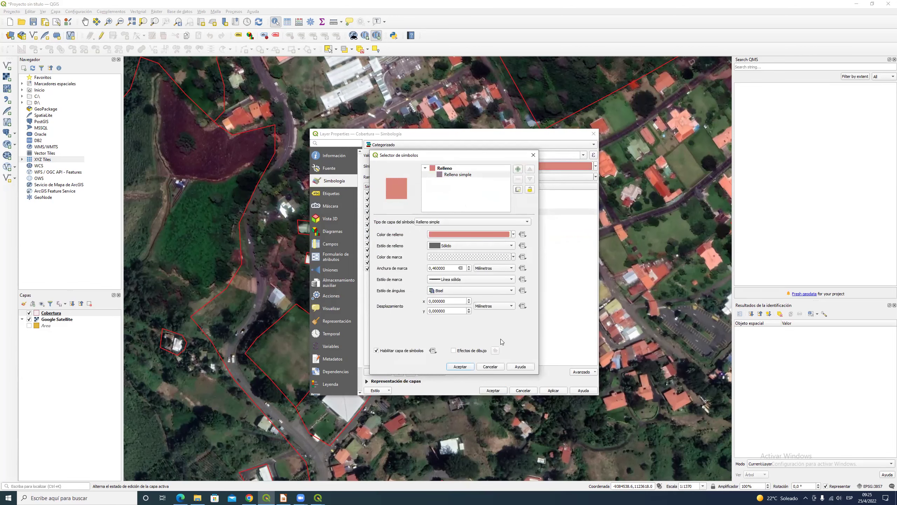
left_click(469, 368)
Give the Bosque category a green fill and a transparent outline.
double_click(374, 206)
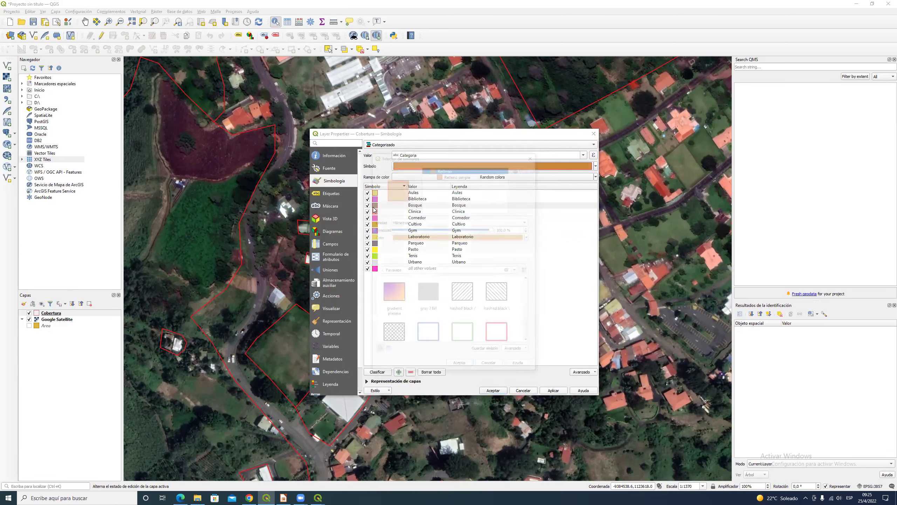
left_click(470, 174)
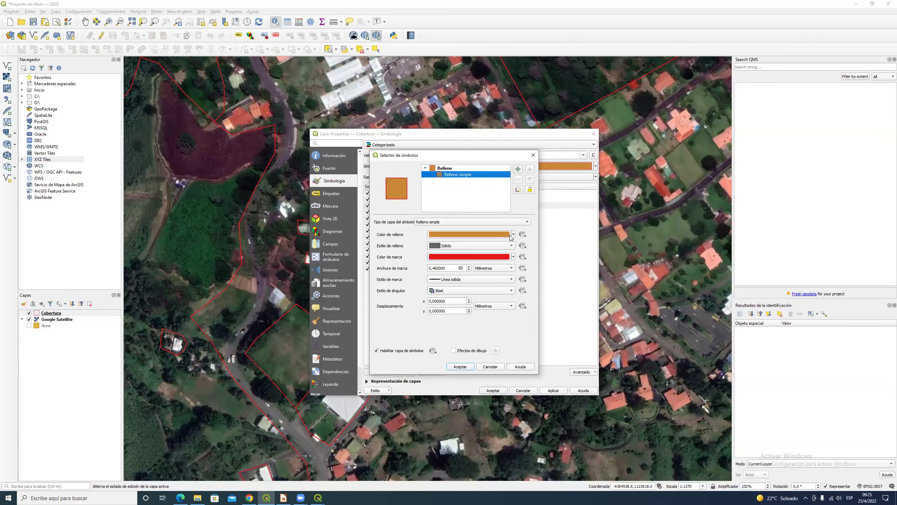
left_click(512, 235)
left_click_drag(467, 250, 463, 280)
left_click(473, 203)
left_click(513, 256)
left_click(448, 265)
left_click(460, 366)
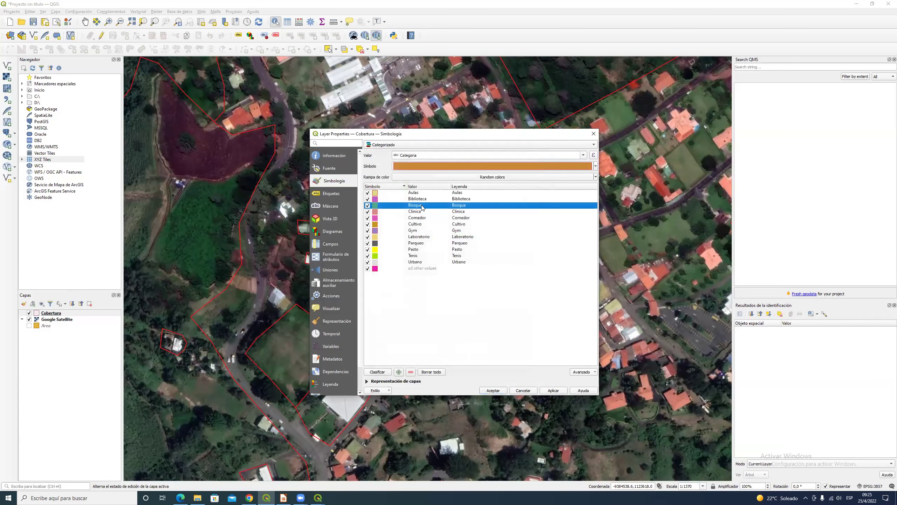
Give the Biblioteca category a light green fill and a transparent outline.
double_click(375, 200)
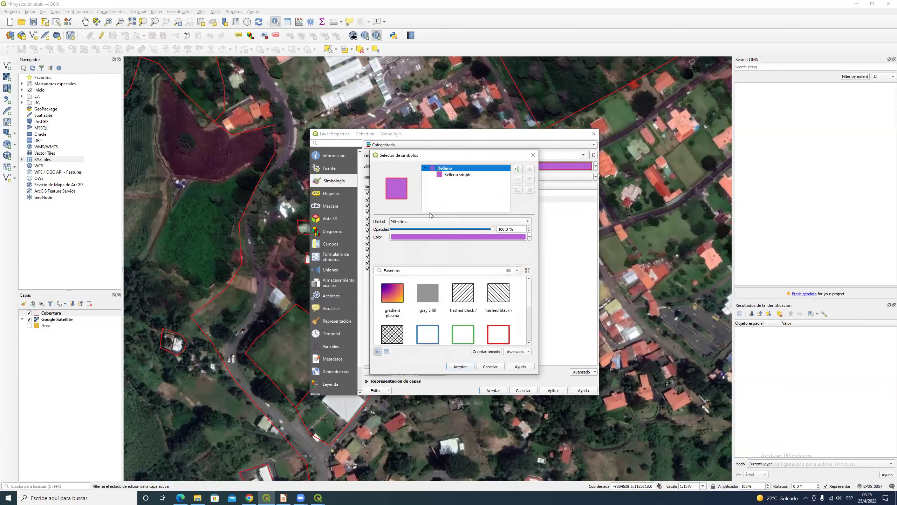
left_click(457, 176)
left_click(513, 234)
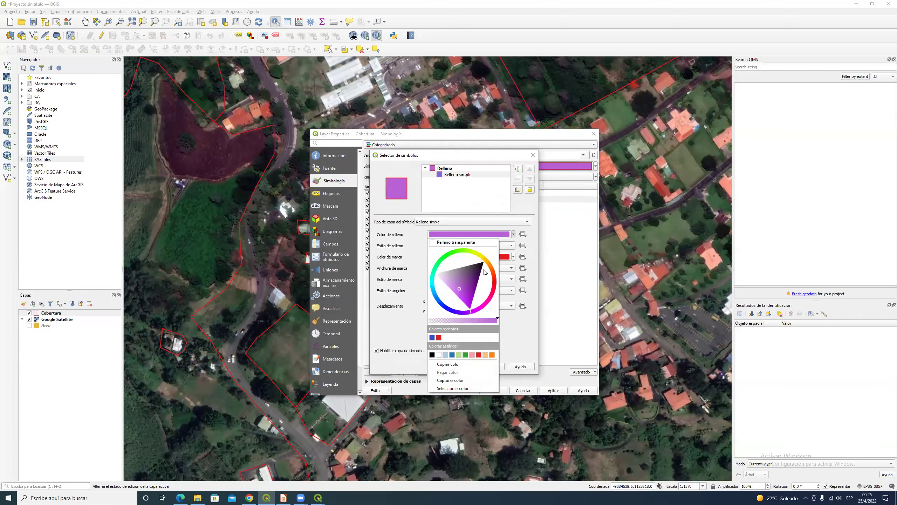
mouse_move(456, 314)
left_mouse_down()
mouse_move(436, 298)
mouse_move(455, 309)
mouse_move(434, 280)
mouse_move(448, 249)
mouse_move(465, 249)
mouse_move(472, 268)
mouse_move(473, 281)
mouse_move(457, 285)
mouse_move(470, 276)
mouse_move(478, 286)
left_mouse_up()
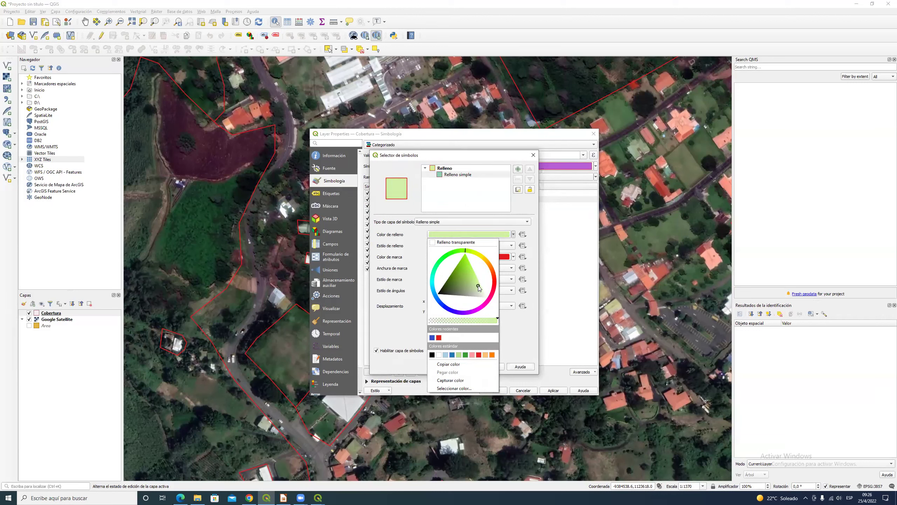
left_click(479, 202)
left_click(513, 257)
left_click(480, 264)
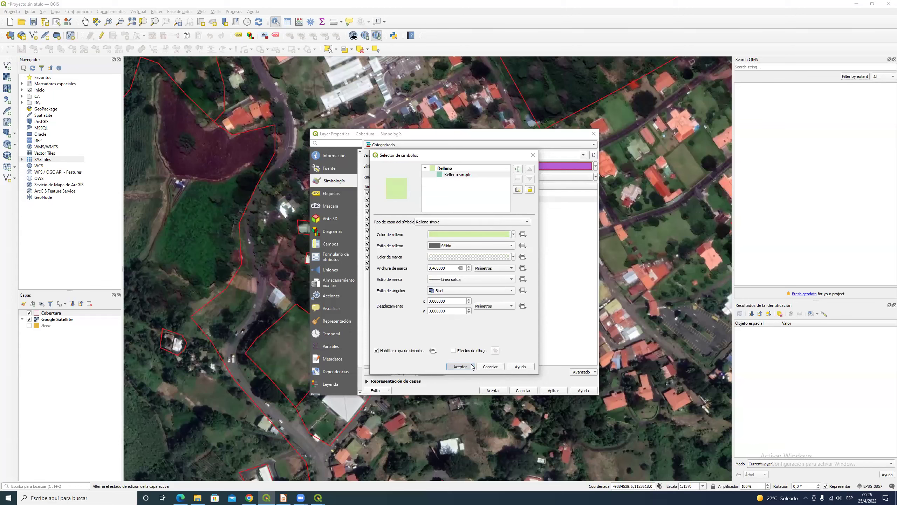
left_click(460, 366)
Give the Aulas category an orange fill and a transparent outline, and apply the symbology to the Cobertura layer.
double_click(374, 192)
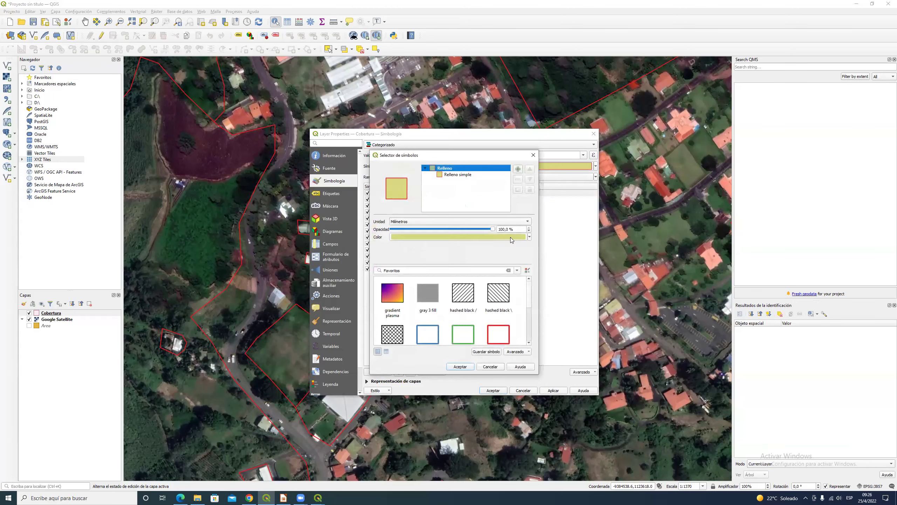
left_click(458, 174)
left_click(513, 234)
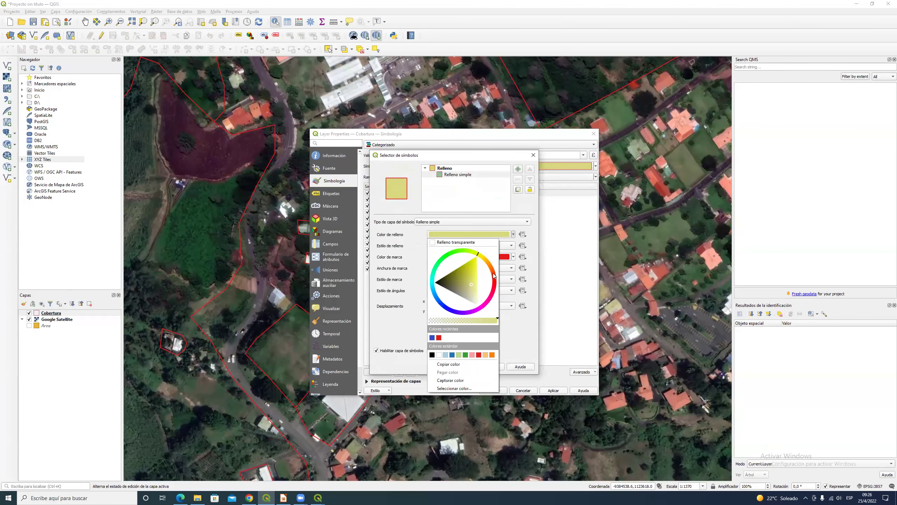
left_click_drag(496, 278, 485, 272)
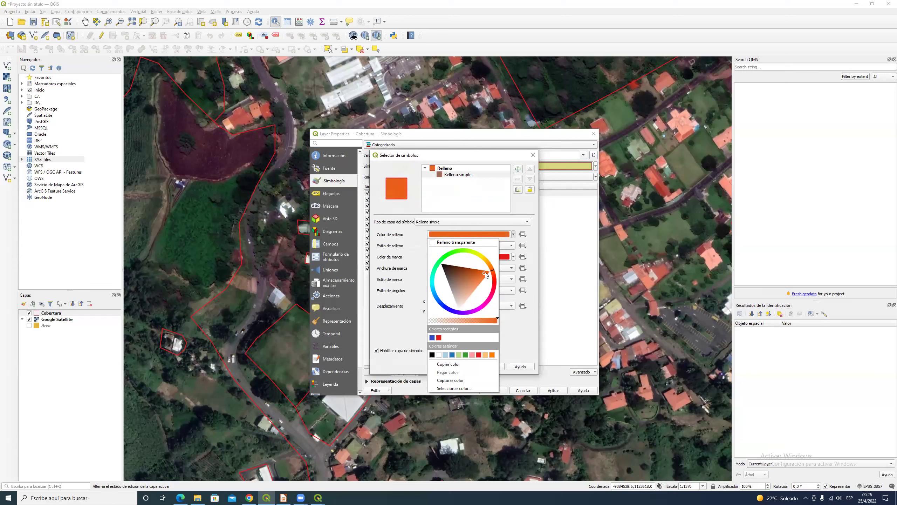
left_click(477, 208)
left_click(512, 258)
left_click(482, 265)
left_click(464, 368)
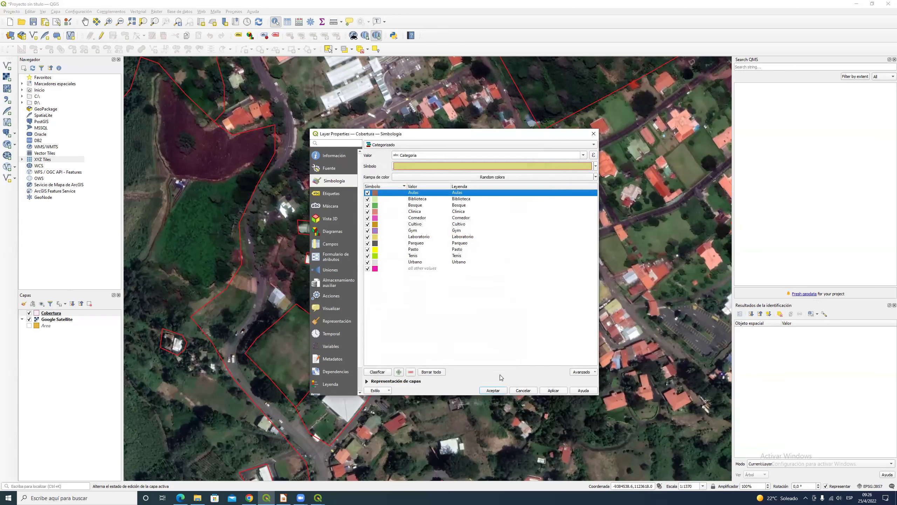
left_click(548, 393)
left_click(498, 391)
Expand the Cobertura layer's legend to list its categories.
scroll(488, 334, "down", 2)
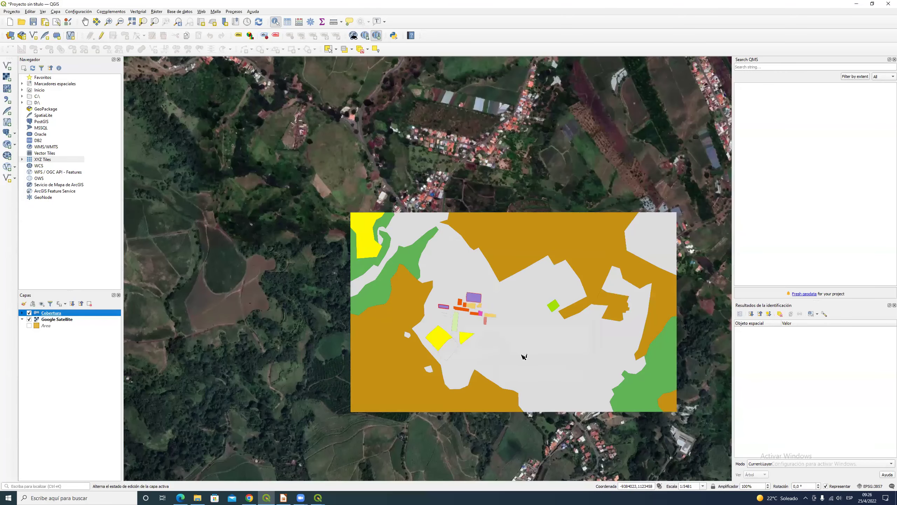
scroll(547, 341, "up", 5)
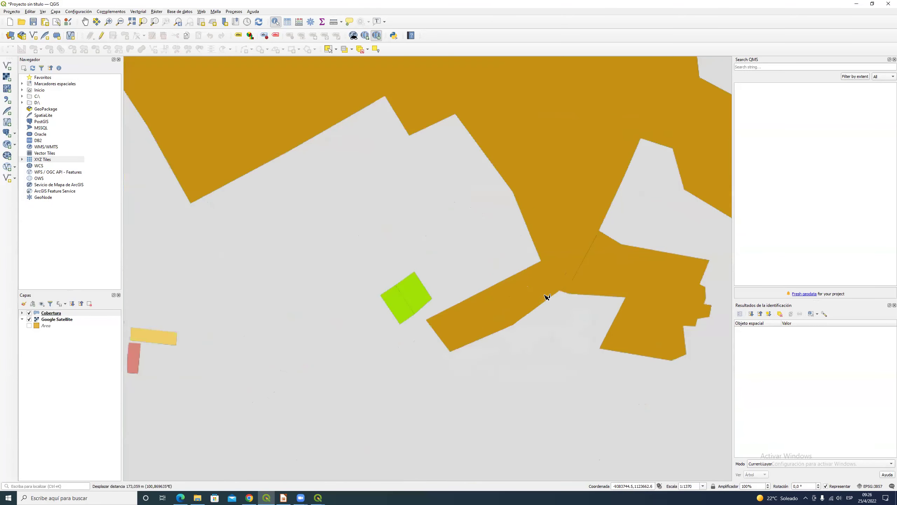
scroll(580, 257, "down", 5)
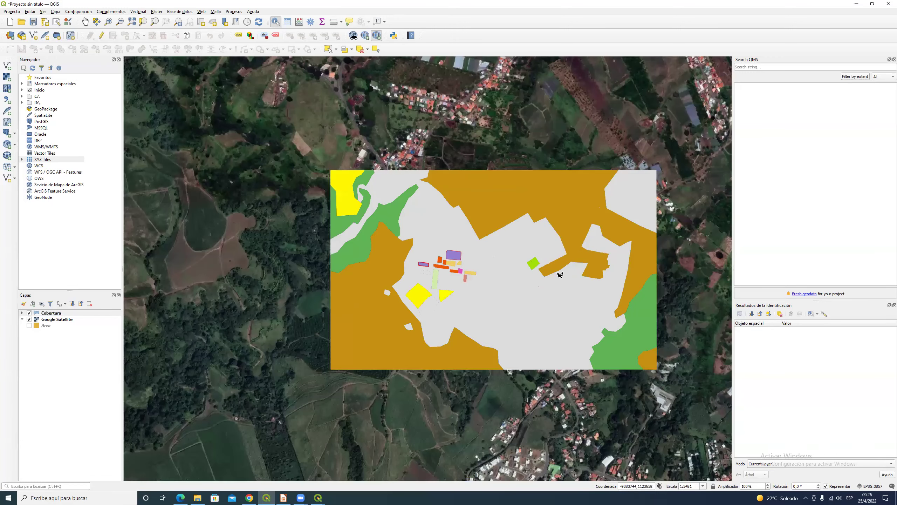
left_click(21, 313)
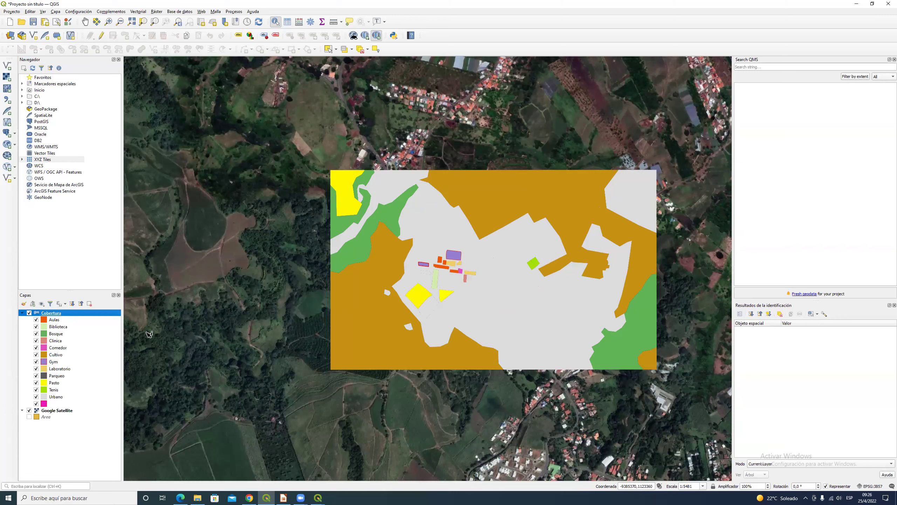
double_click(45, 355)
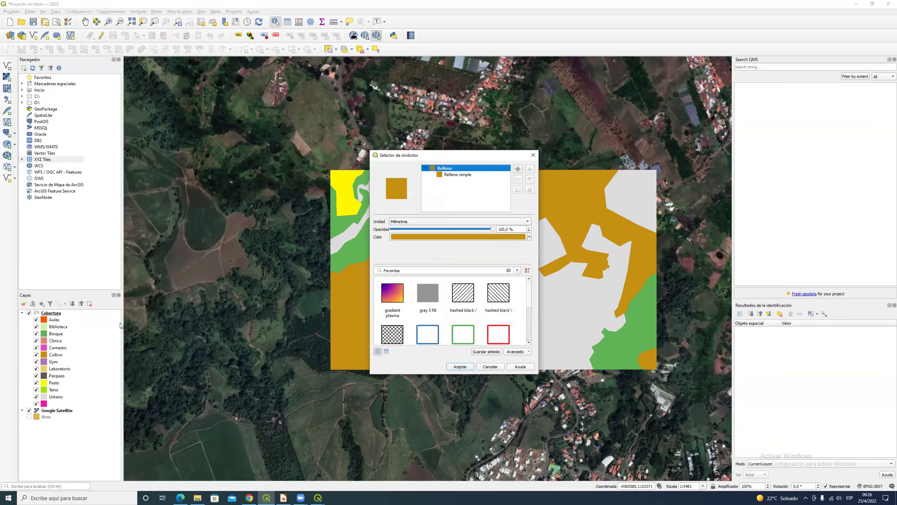
left_click(449, 175)
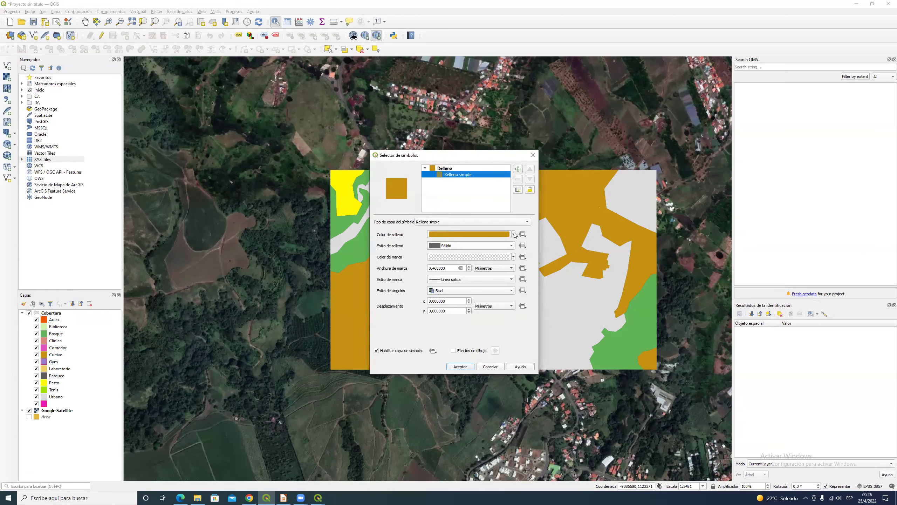
left_click(512, 247)
left_click(509, 247)
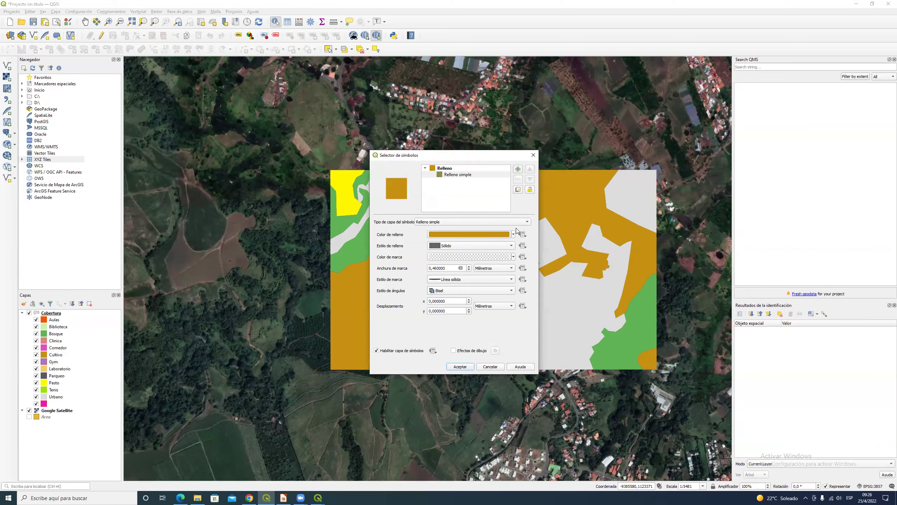
left_click(534, 155)
Examine the categorized land-cover polygons on the map, both across the whole study area and around the central buildings.
scroll(409, 266, "up", 4)
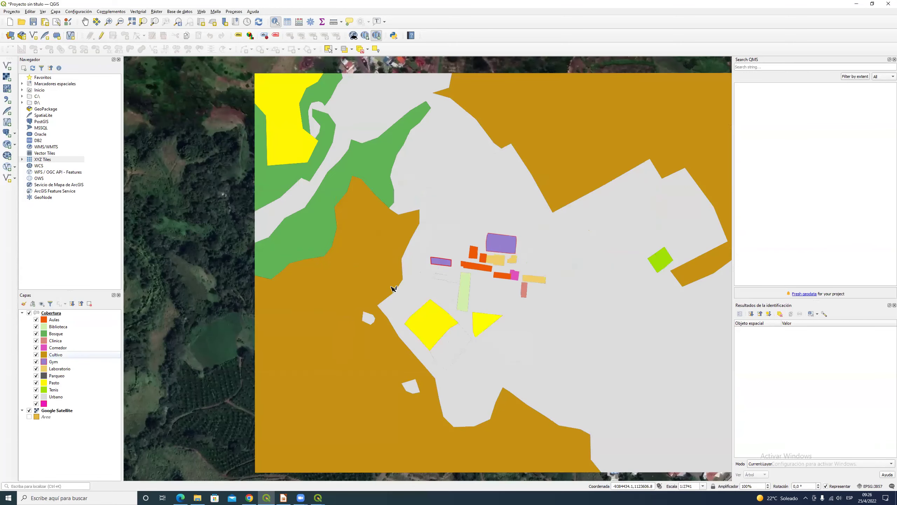
scroll(380, 182, "down", 3)
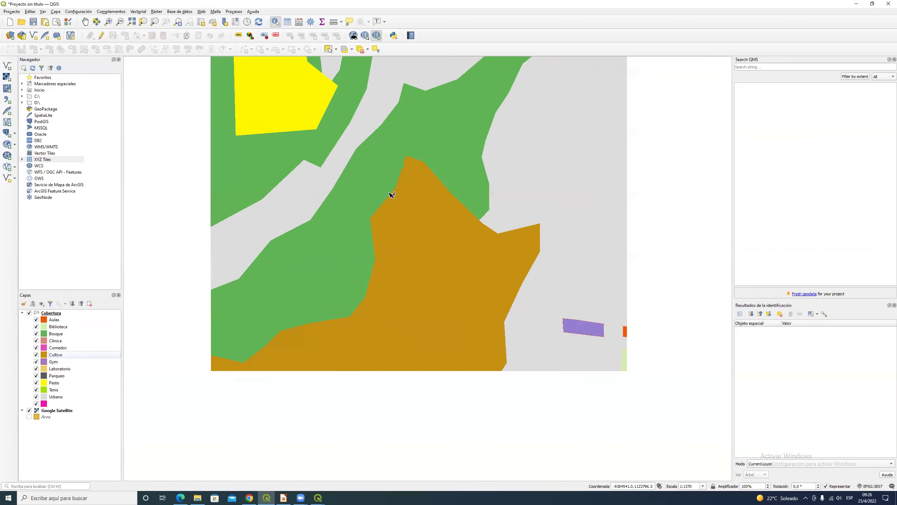
scroll(590, 240, "down", 1)
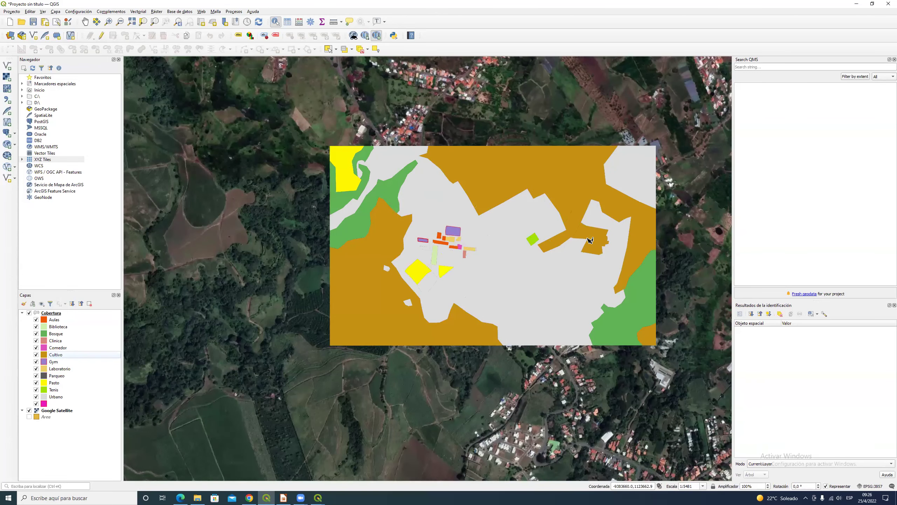
scroll(463, 270, "up", 1)
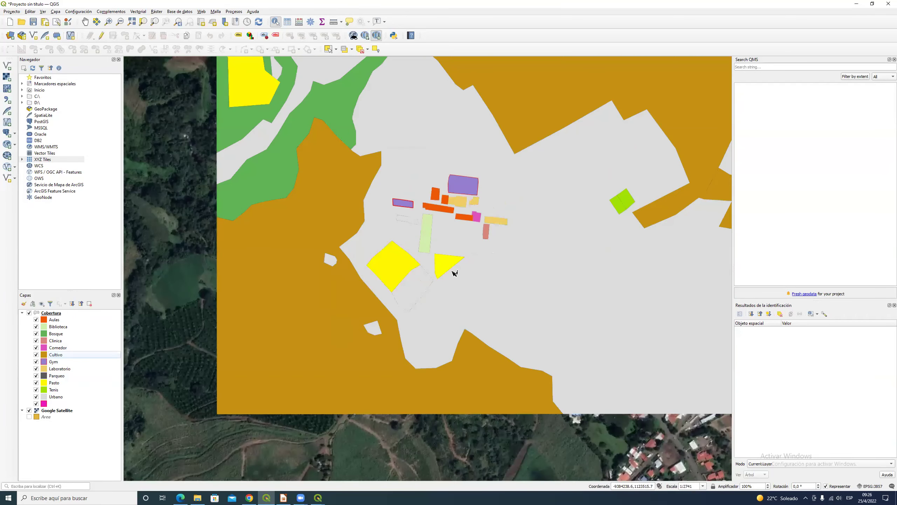
scroll(444, 296, "up", 1)
scroll(443, 295, "down", 1)
scroll(448, 287, "down", 1)
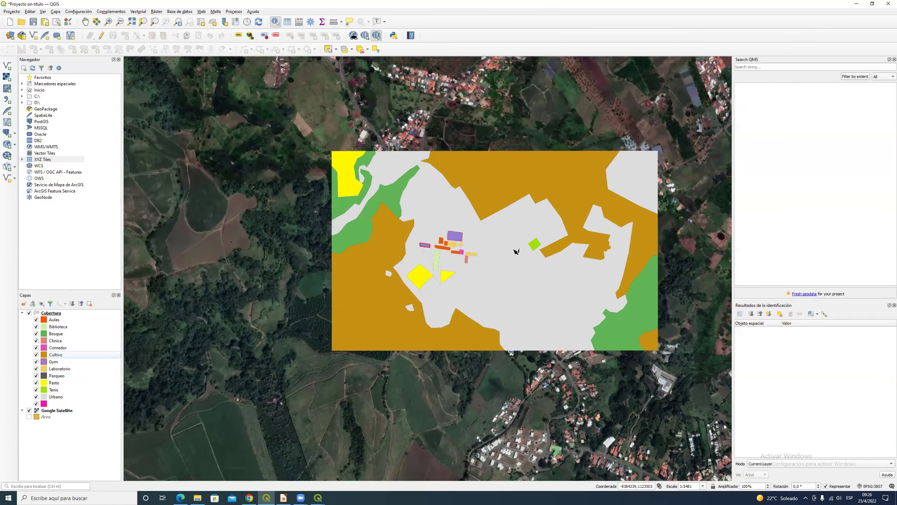
scroll(474, 268, "up", 1)
scroll(475, 276, "down", 1)
left_click_drag(497, 257, 491, 265)
scroll(492, 265, "up", 1)
scroll(492, 265, "down", 1)
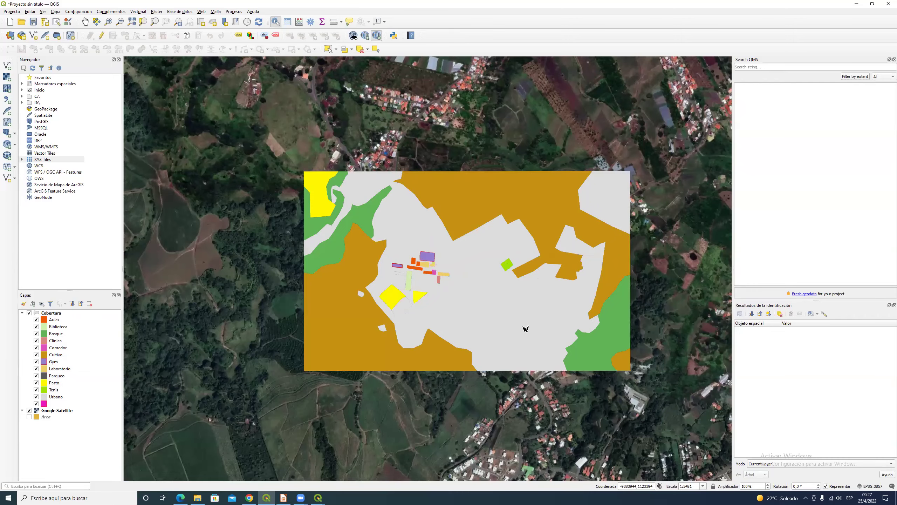
scroll(525, 327, "up", 1)
mouse_move(405, 238)
left_mouse_down()
mouse_move(415, 278)
mouse_move(457, 302)
mouse_move(485, 283)
mouse_move(440, 295)
mouse_move(385, 254)
mouse_move(396, 227)
left_mouse_up()
scroll(404, 261, "down", 1)
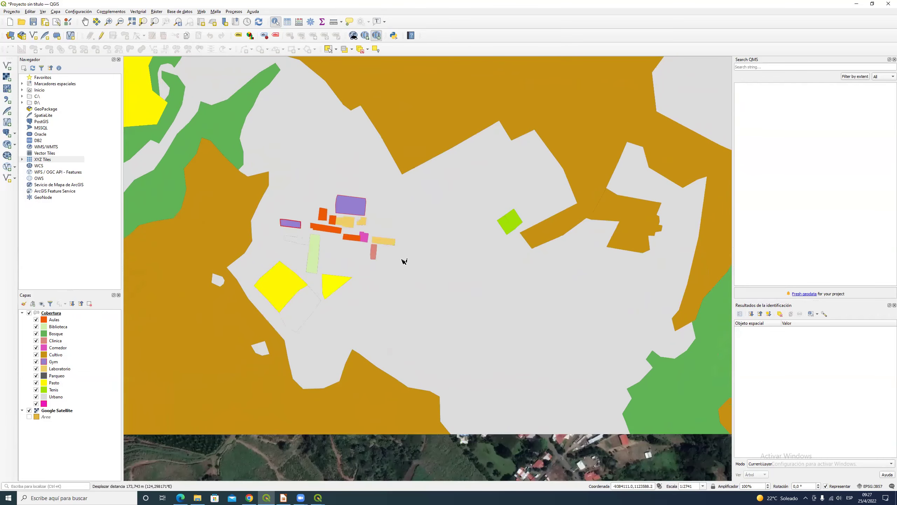
left_click_drag(405, 264, 415, 291)
Set the Cobertura layer's overall opacity to 33.8 % so the satellite imagery shows through.
left_click(67, 314)
right_click(65, 313)
left_click(99, 459)
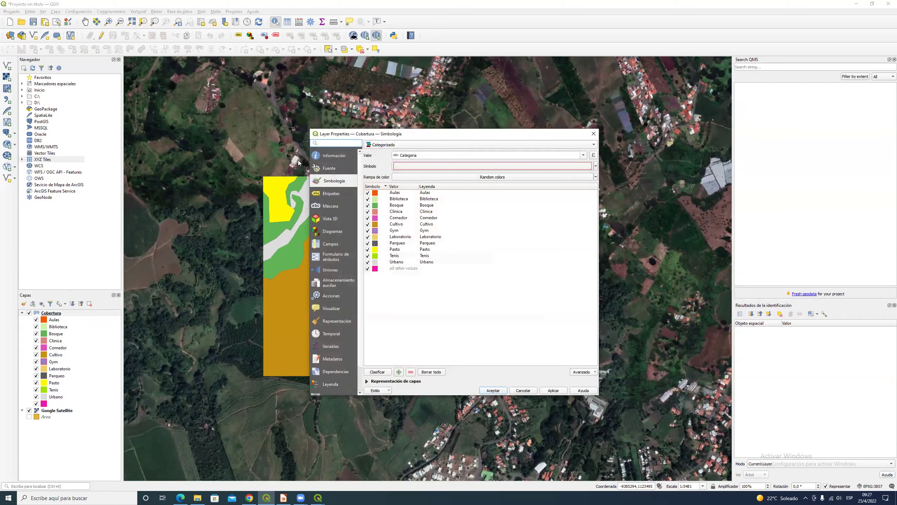
left_click(368, 381)
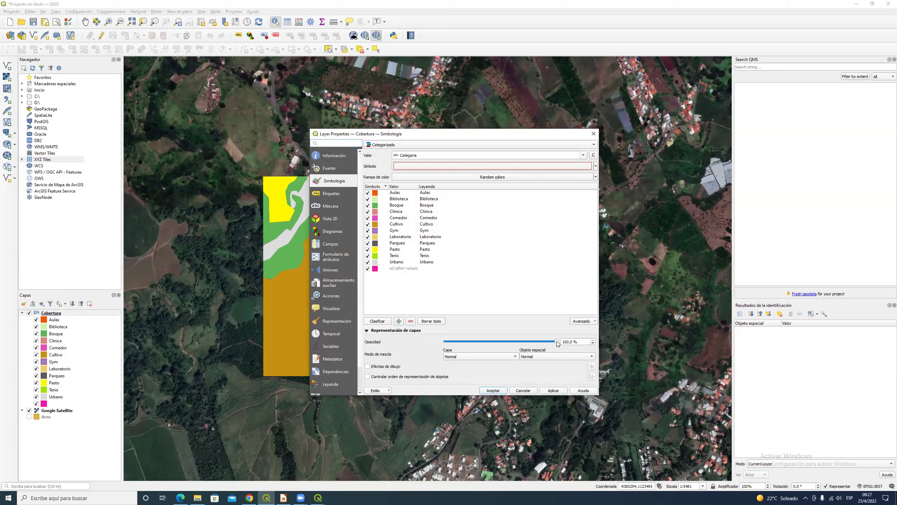
left_click_drag(557, 342, 484, 350)
left_click(553, 390)
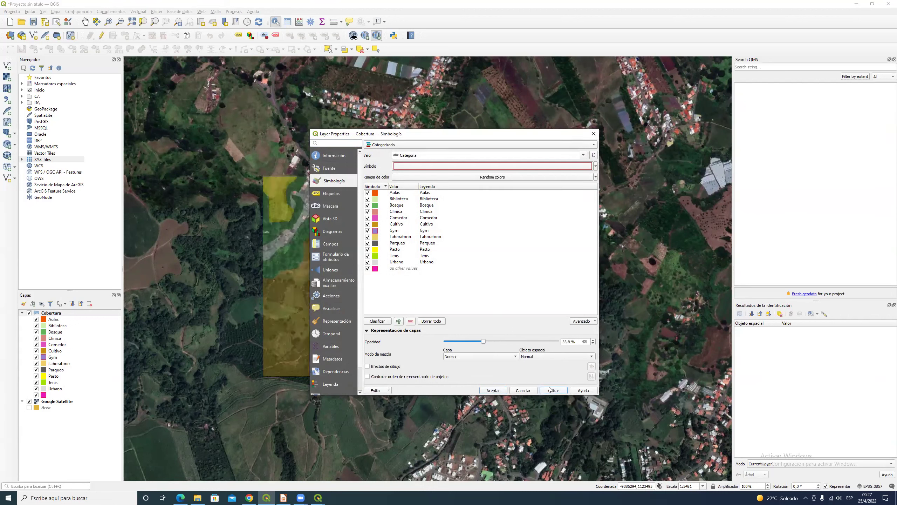
left_click(480, 135)
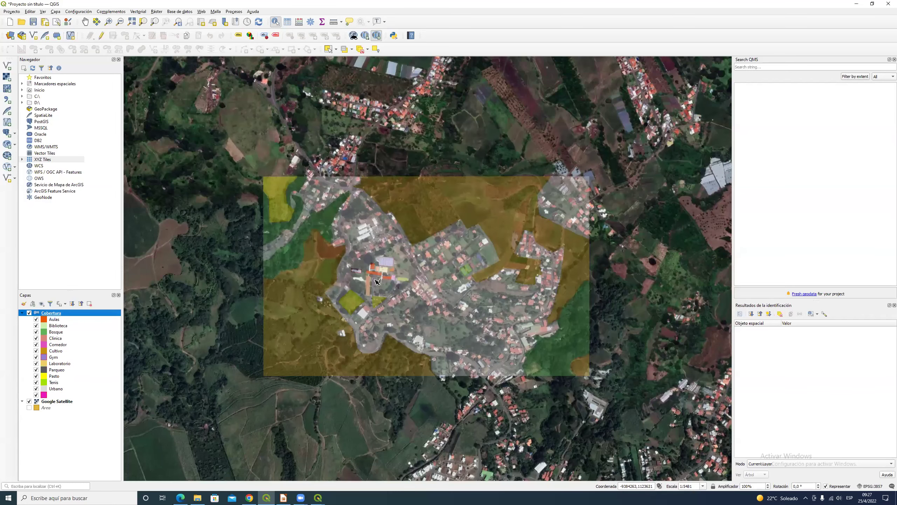
left_click_drag(390, 287, 399, 304)
scroll(399, 304, "up", 1)
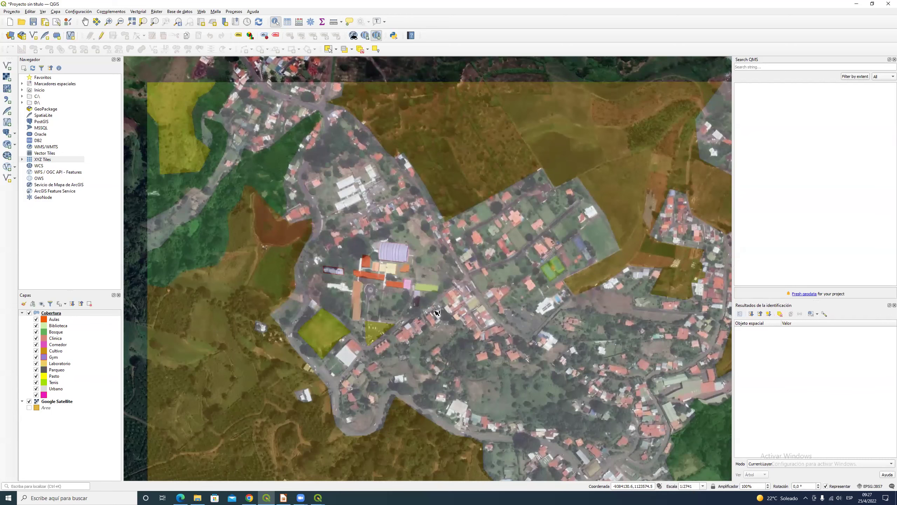
scroll(437, 312, "down", 1)
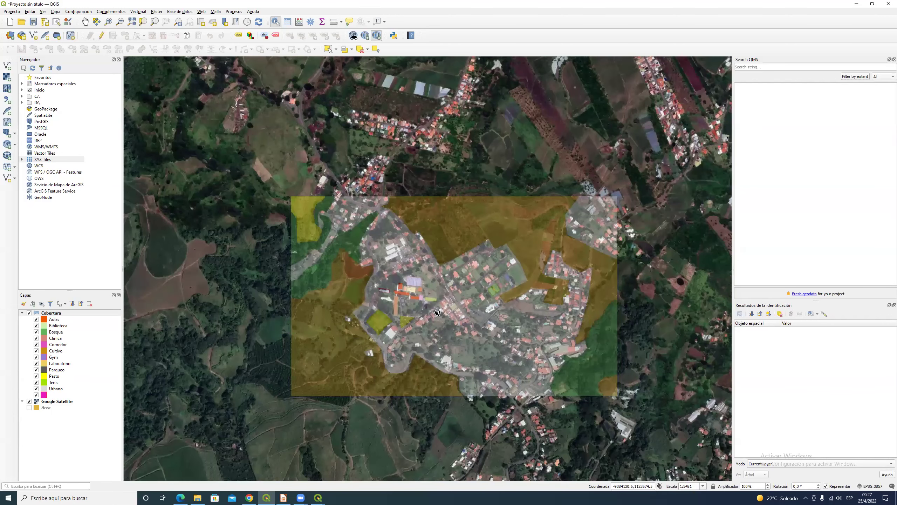
Review the Cobertura layer's opacity in its layer rendering settings.
right_click(96, 312)
left_click(119, 457)
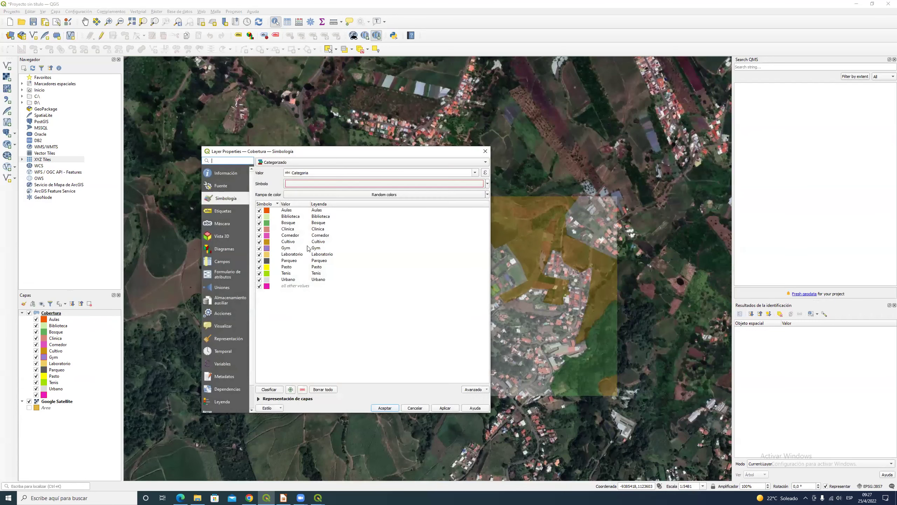
left_click(294, 399)
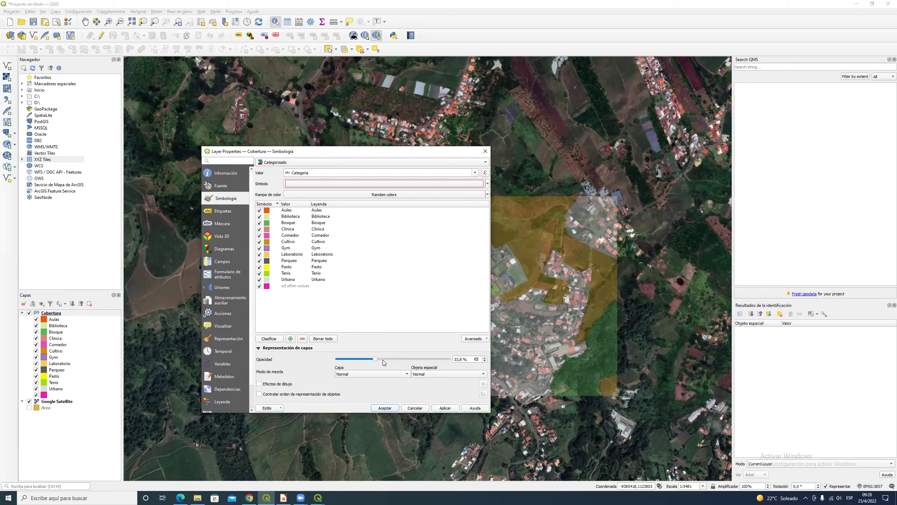
left_click(392, 407)
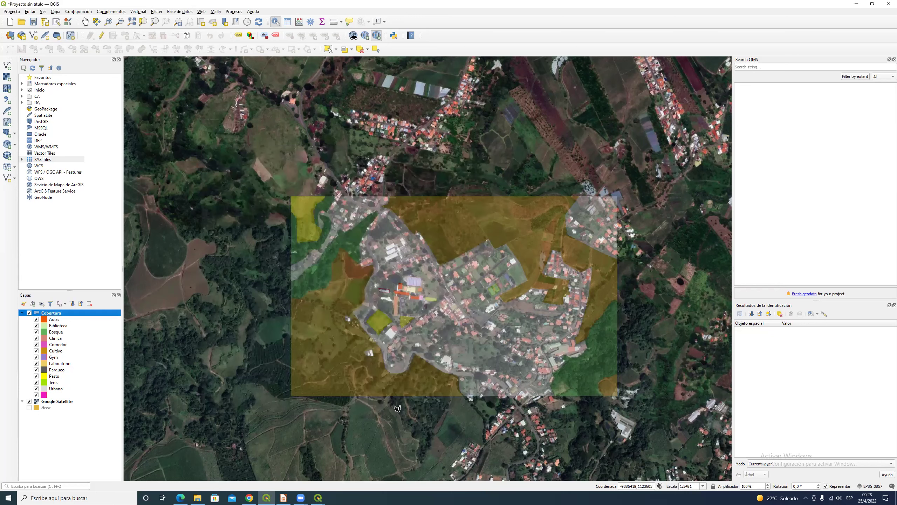
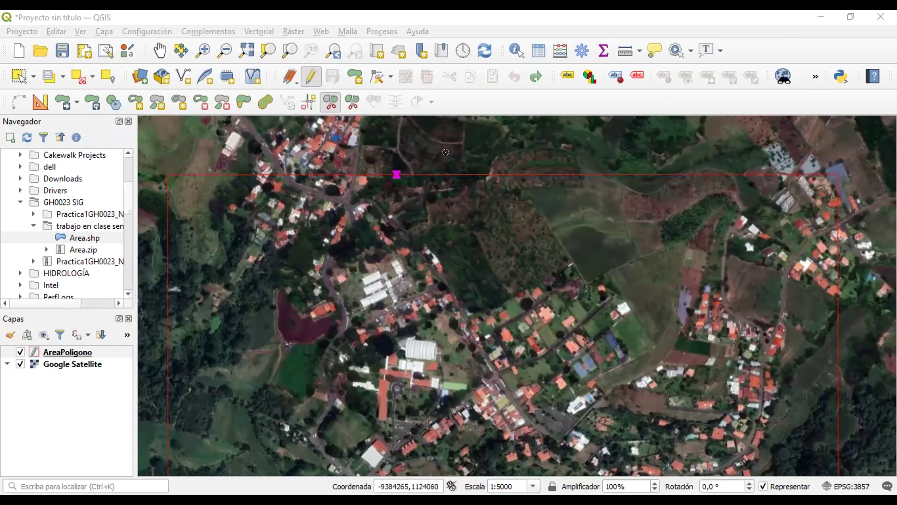
Split the northeast corner off the AreaPoligono polygon with Split Features, and select the new corner piece.
right_click(329, 103)
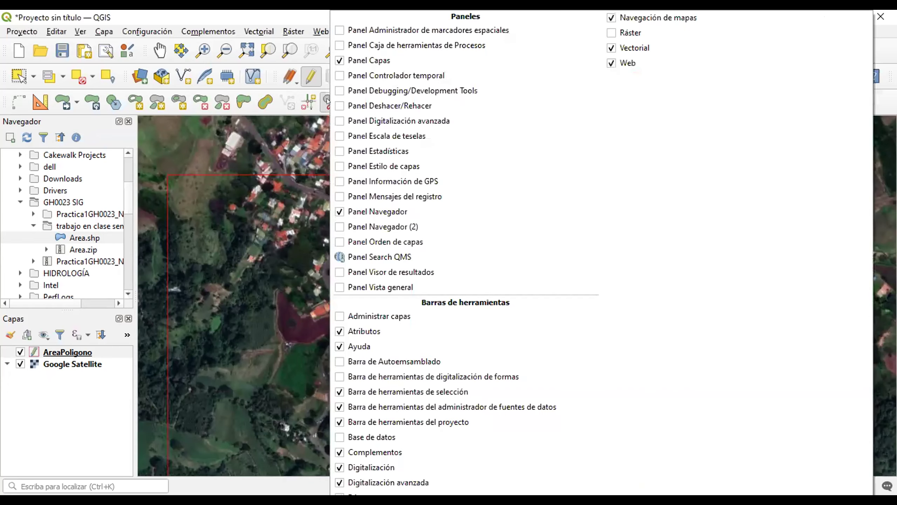
key("Escape")
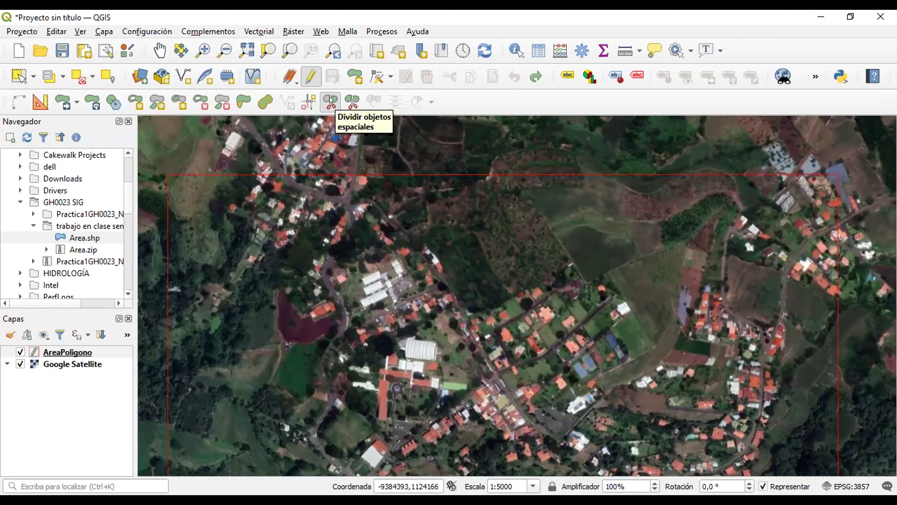
left_click(330, 100)
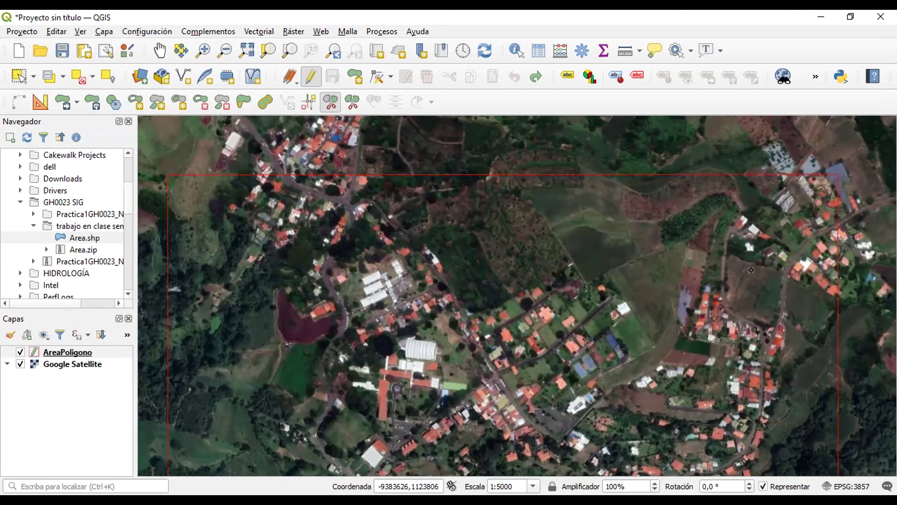
left_click(856, 299)
right_click(816, 152)
left_click(18, 76)
left_click(819, 229)
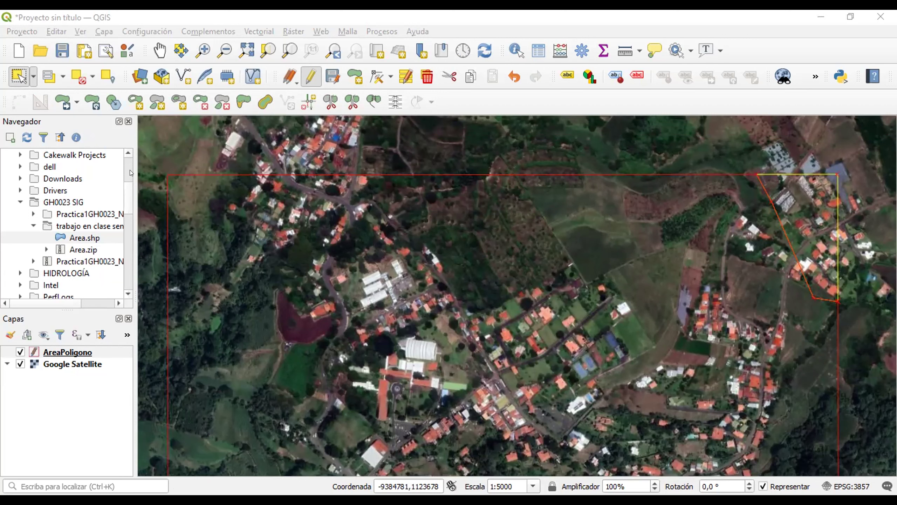
Review the AreaPoligono attribute table, and select the corner piece and the main polygon in turn on the map.
key("F6")
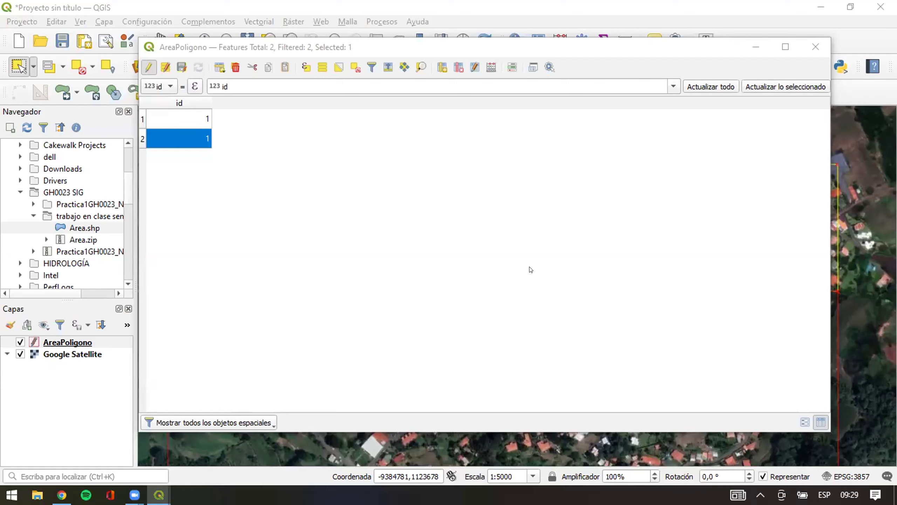
left_click(748, 47)
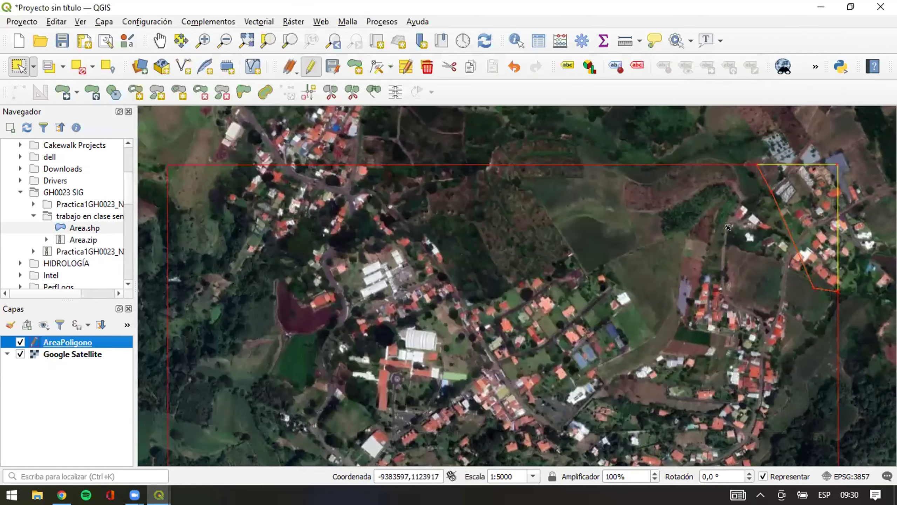
left_click(794, 219)
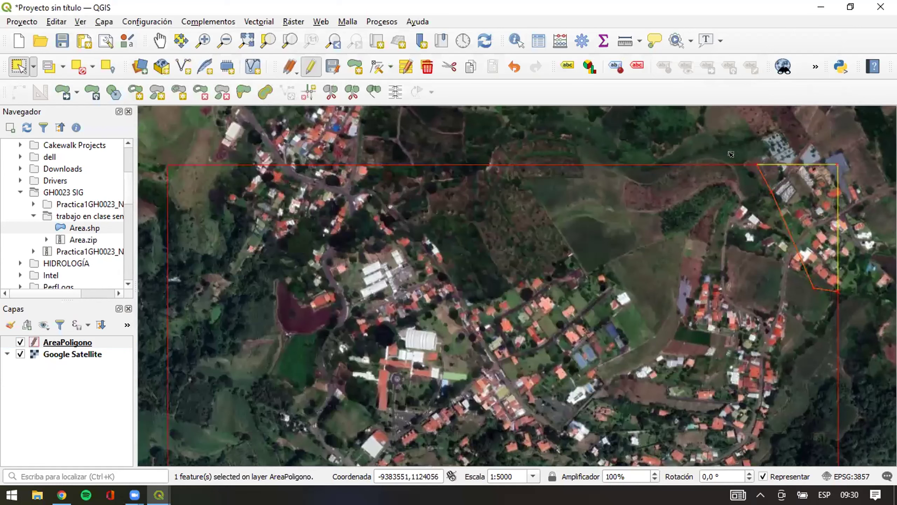
left_click(752, 244)
left_click(795, 203)
left_click(747, 226)
left_click(784, 194)
left_click(463, 41)
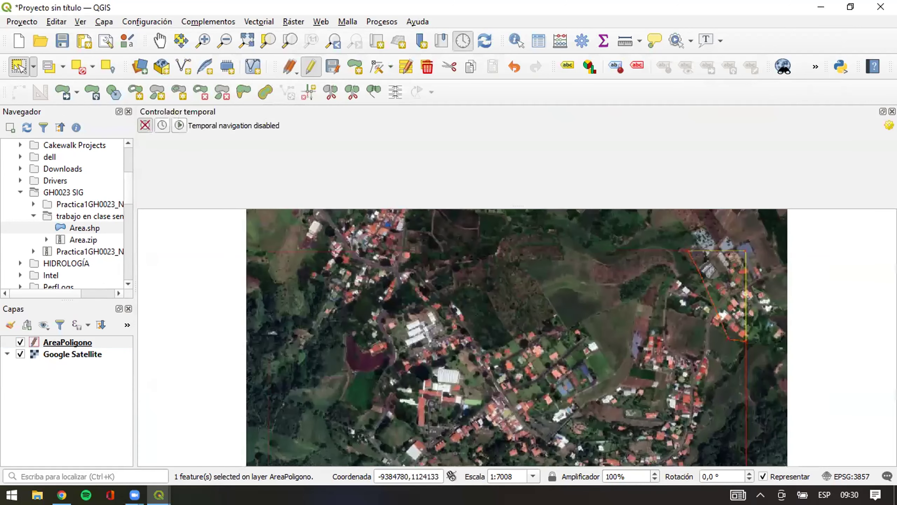
right_click(15, 67)
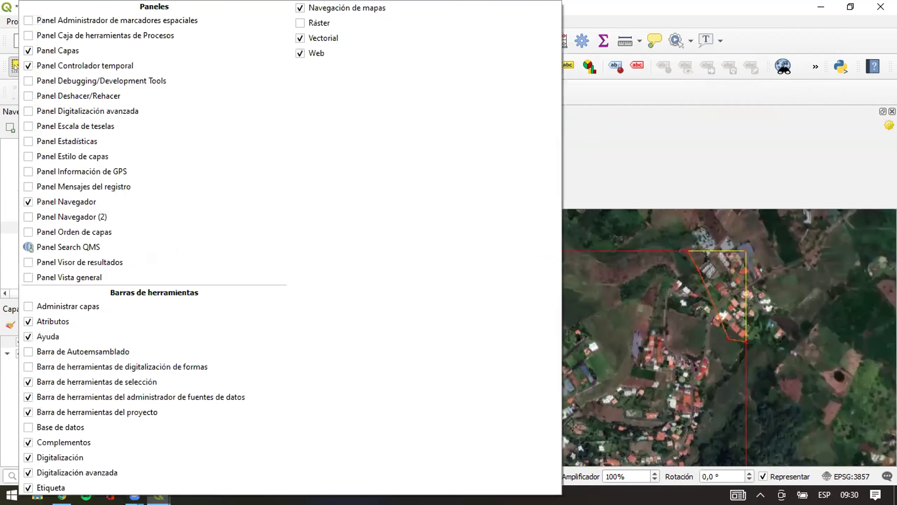
left_click(64, 66)
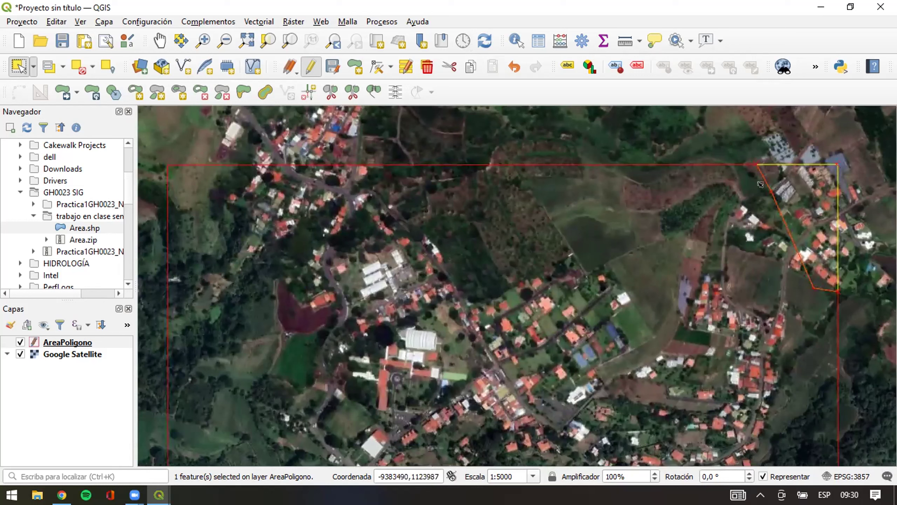
Select the main polygon and split off a bowl-shaped piece along its northern edge, over the open fields.
left_click(711, 205)
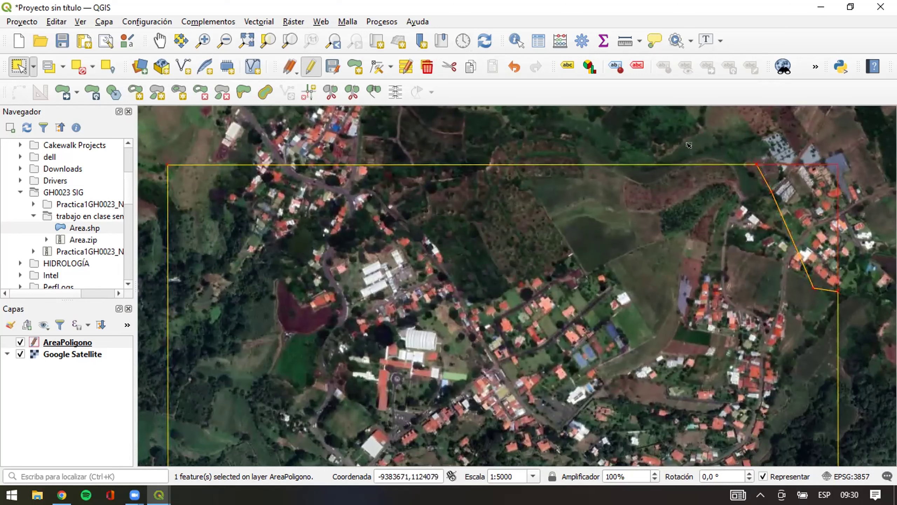
left_click(160, 41)
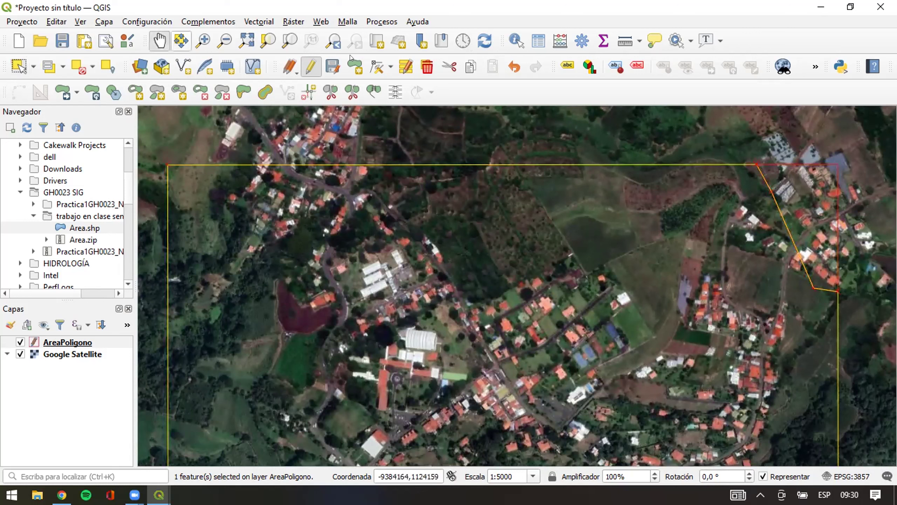
left_click(330, 91)
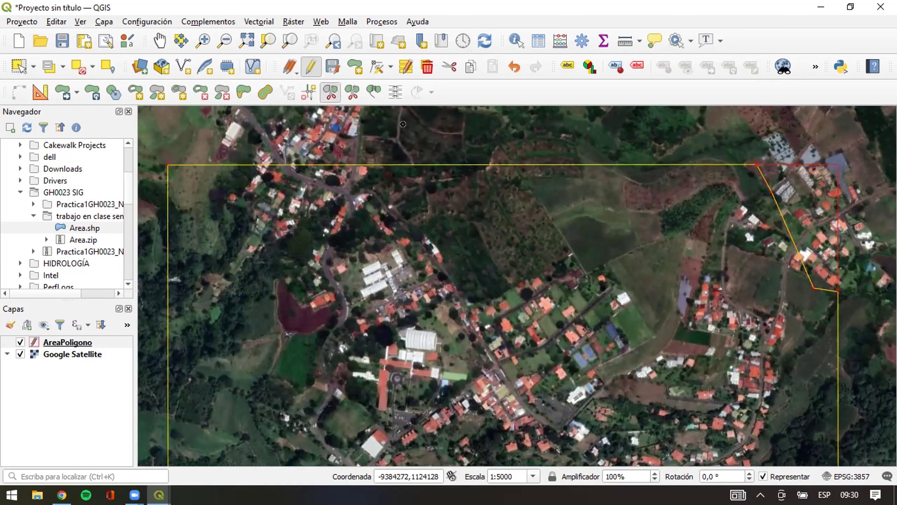
left_click(531, 208)
left_click(624, 237)
left_click(664, 222)
left_click(698, 134)
right_click(698, 134)
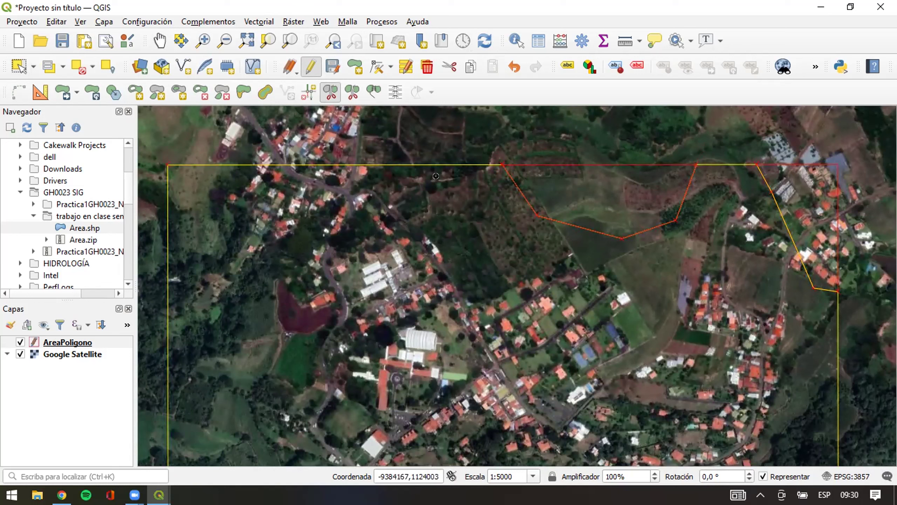
Select the northern piece, the main polygon and the corner piece in turn to check that they are separate features.
left_click(20, 67)
left_click(565, 177)
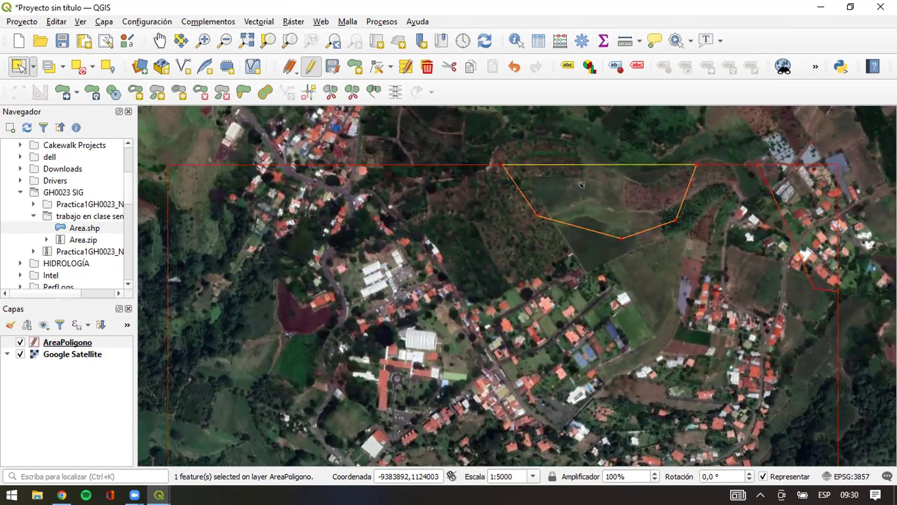
left_click(574, 270)
left_click(592, 244)
left_click(815, 176)
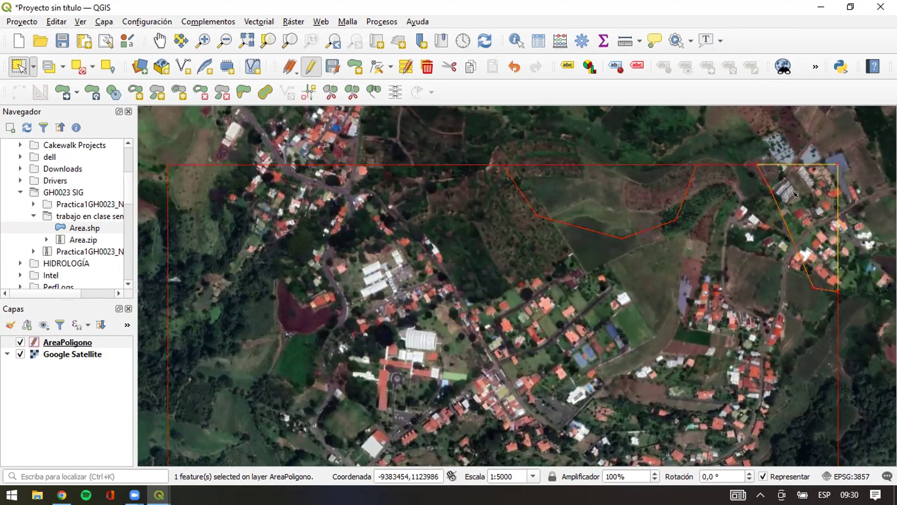
left_click(759, 225)
left_click(623, 198)
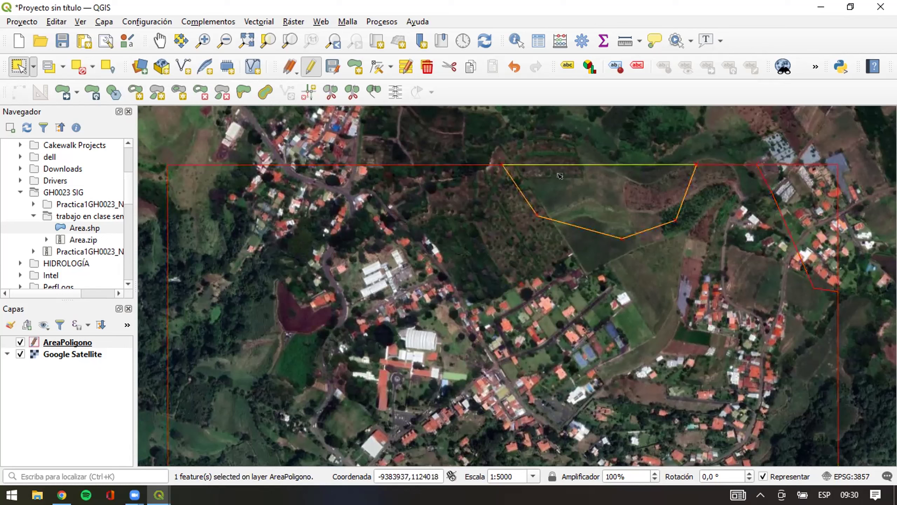
Review the records in the AreaPoligono attribute table.
right_click(97, 341)
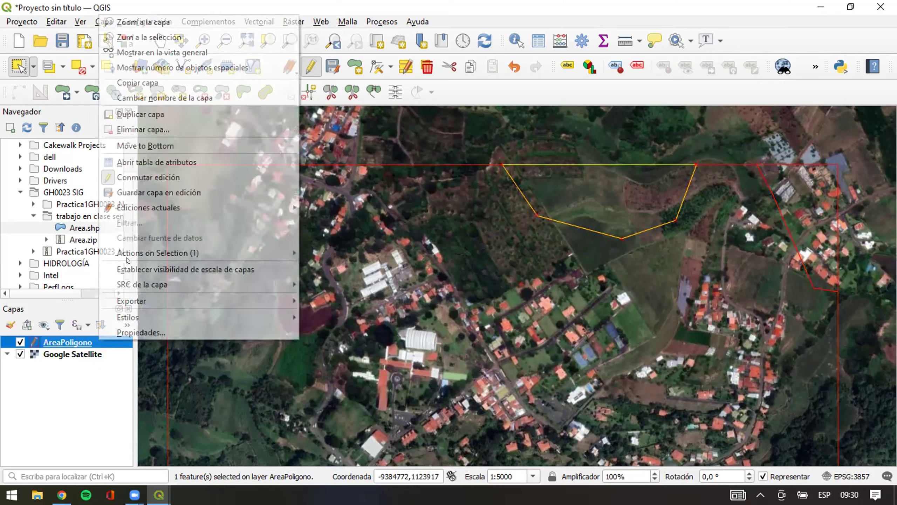
left_click(151, 161)
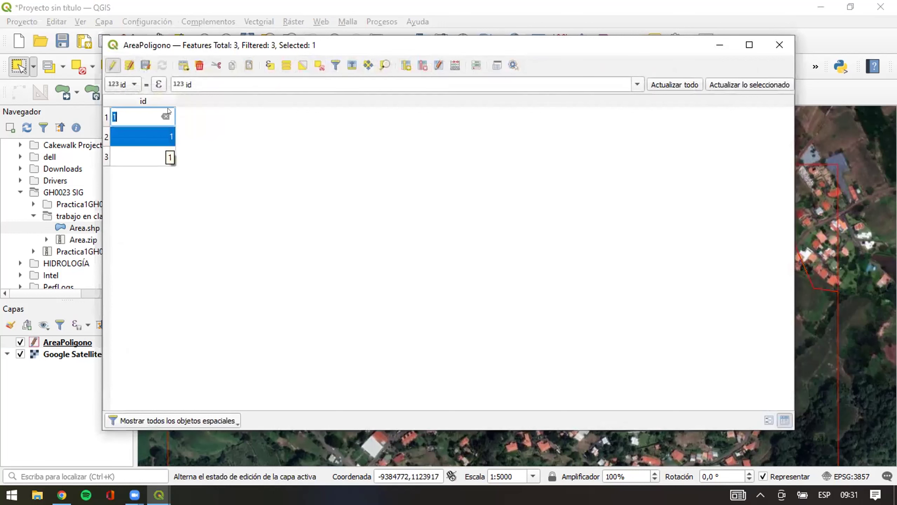
left_click(708, 47)
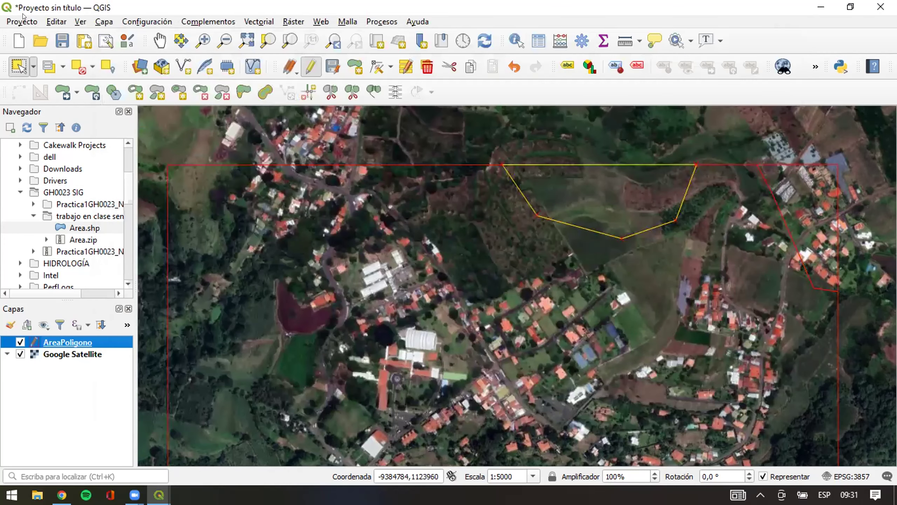
Review the digitizing settings in the program options, from feature creation and snapping to tracing.
left_click(152, 22)
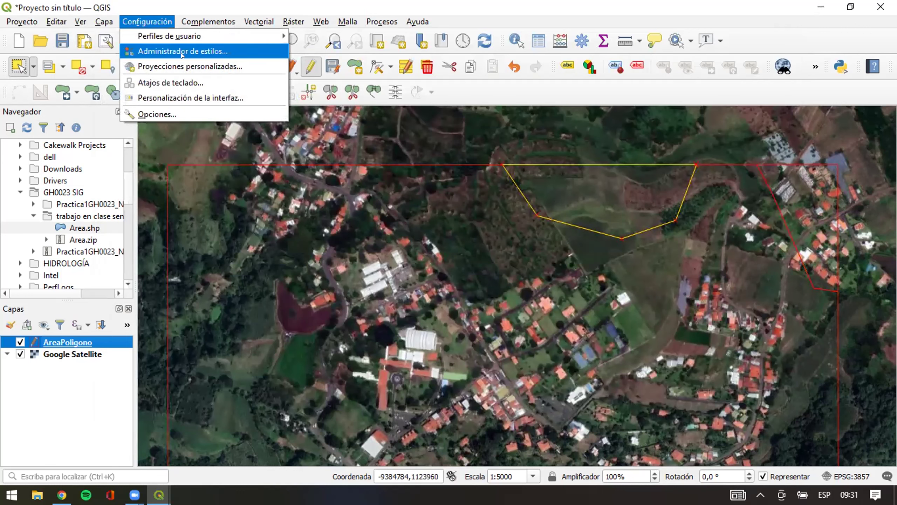
left_click(202, 116)
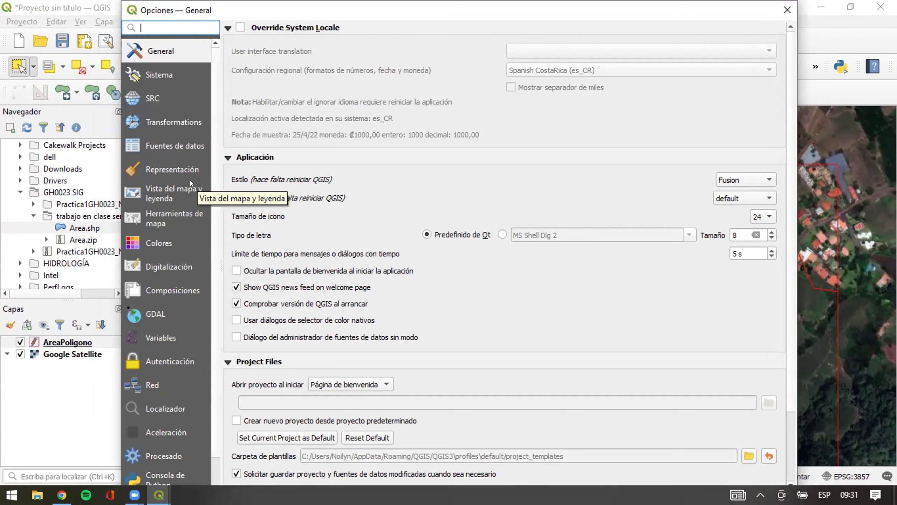
left_click(174, 268)
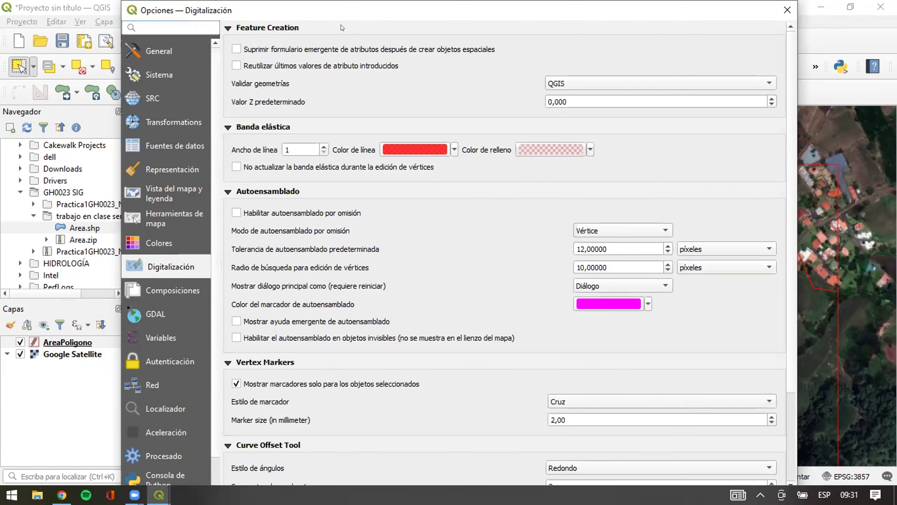
mouse_move(342, 27)
left_mouse_down()
mouse_move(342, 48)
mouse_move(340, 12)
left_mouse_up()
scroll(463, 158, "down", 4)
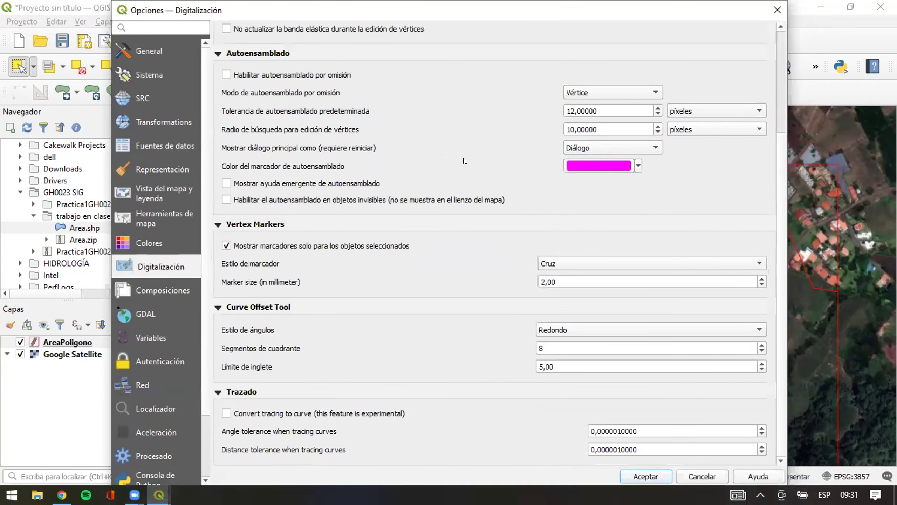
scroll(445, 149, "up", 3)
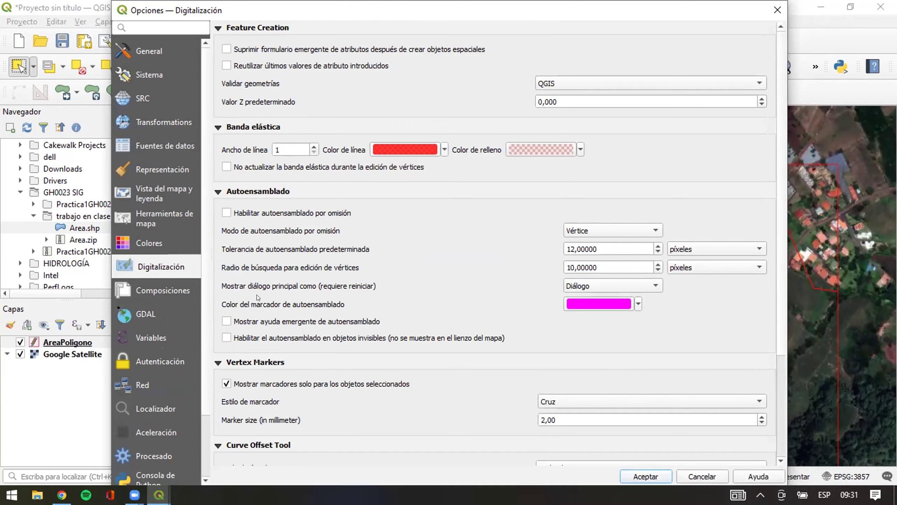
left_click(777, 10)
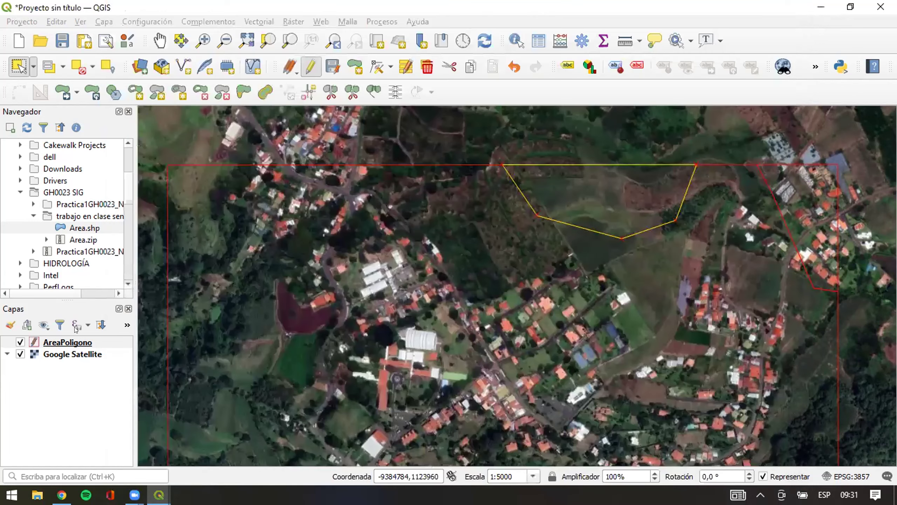
Hide the Google Satellite layer so that only the AreaPoligono outlines are displayed.
left_click(77, 343)
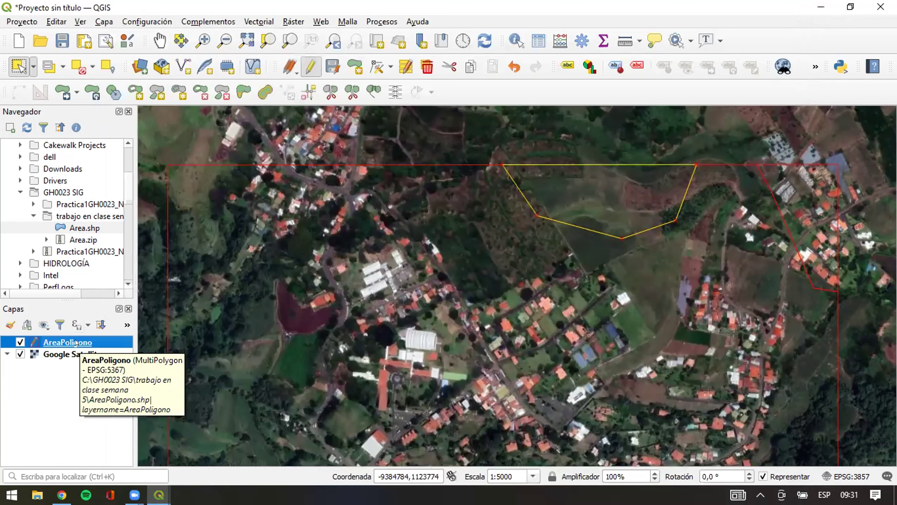
left_click(17, 354)
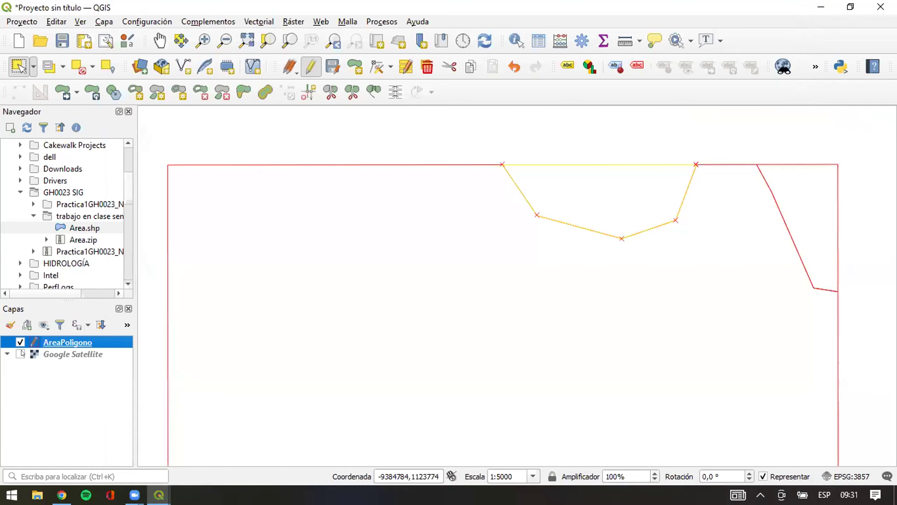
right_click(53, 340)
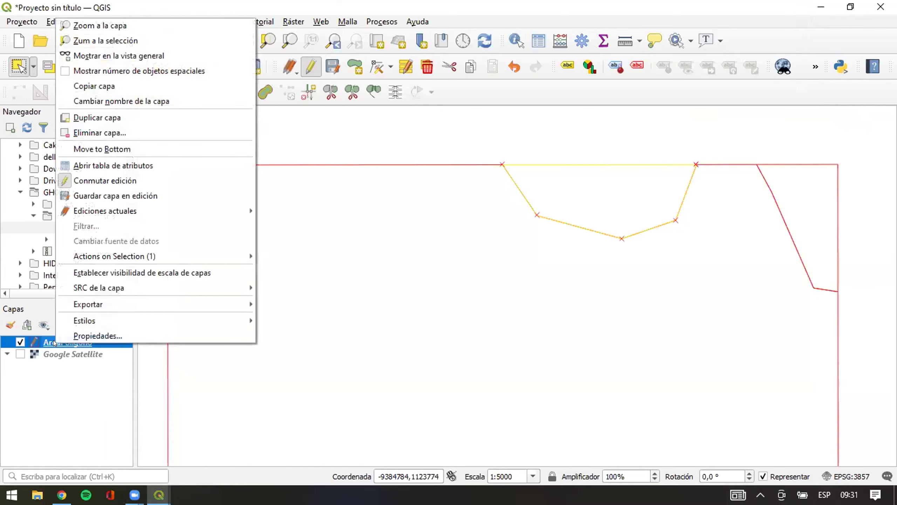
right_click(387, 355)
Select each AreaPoligono piece in turn without the imagery to compare their separate outlines.
left_click(18, 67)
left_click(320, 250)
left_click(606, 186)
left_click(779, 196)
left_click(659, 277)
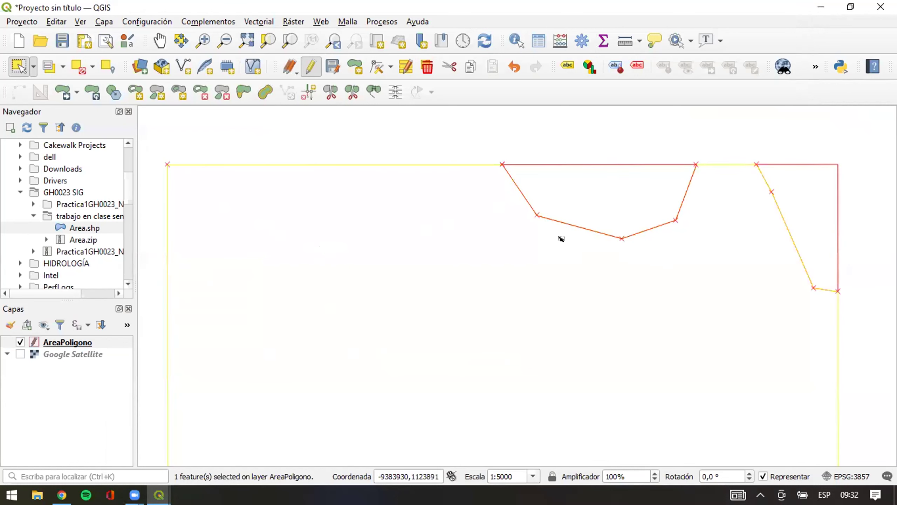
left_click(575, 186)
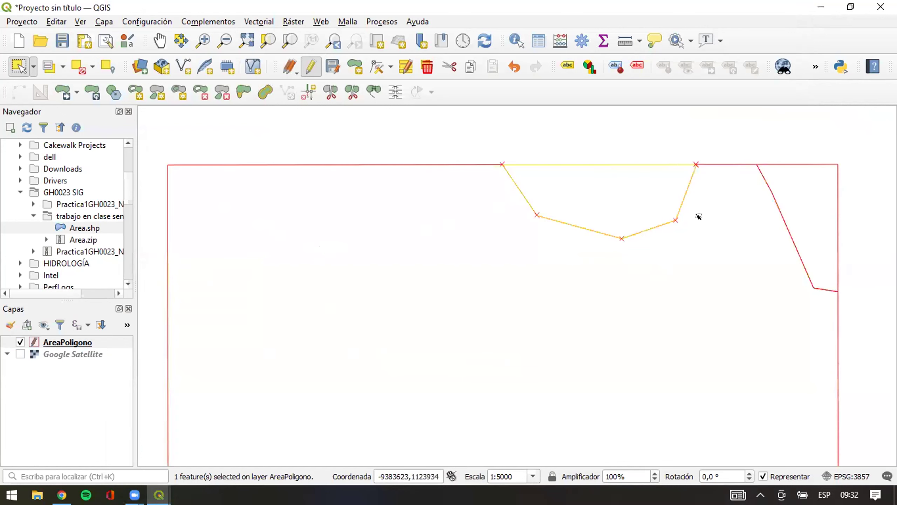
left_click(794, 183)
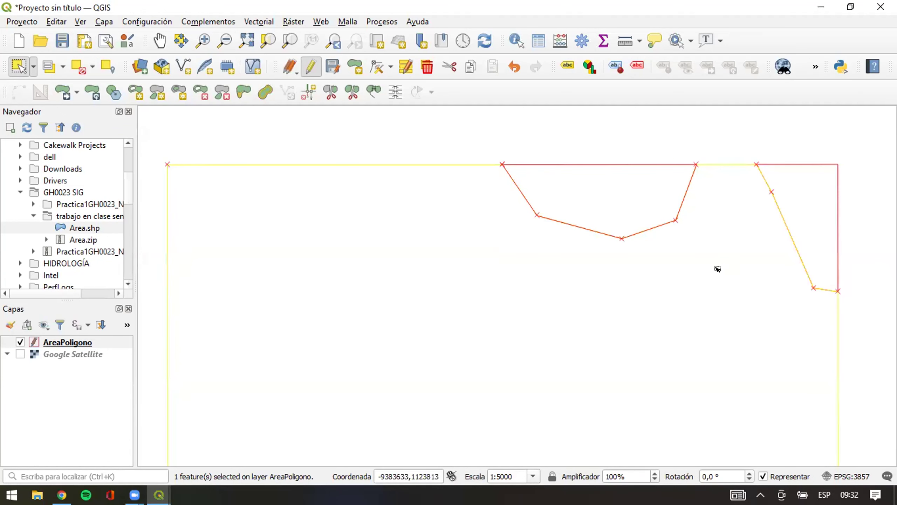
left_click(644, 216)
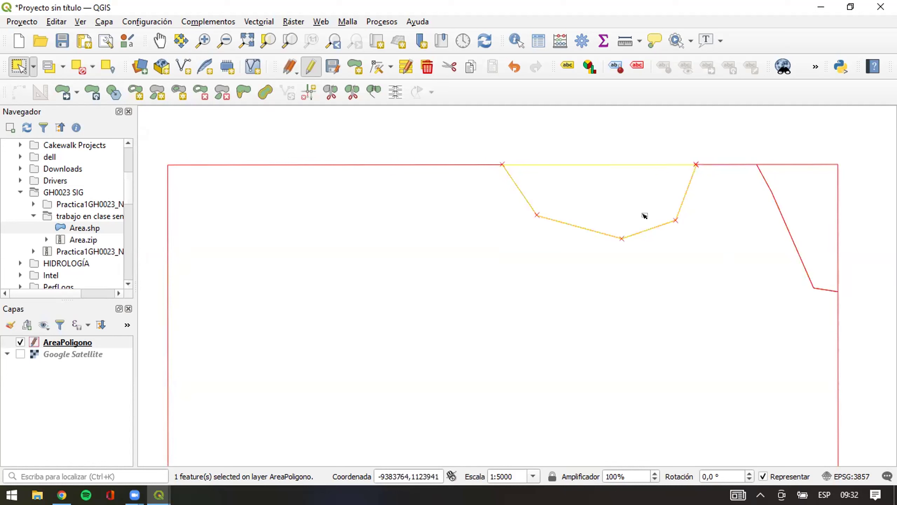
Try to split the large AreaPoligono polygon across its upper-left edge while only the upper-right corner piece is selected.
left_click(794, 196)
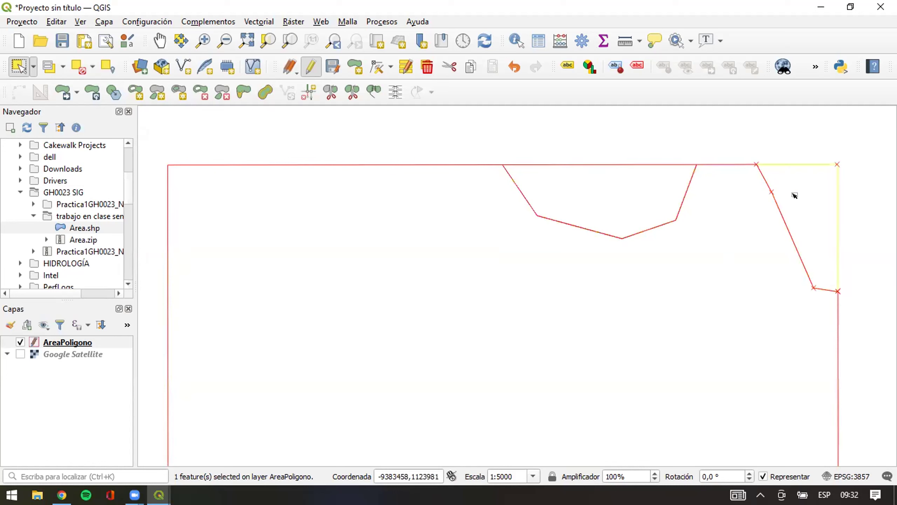
left_click(331, 92)
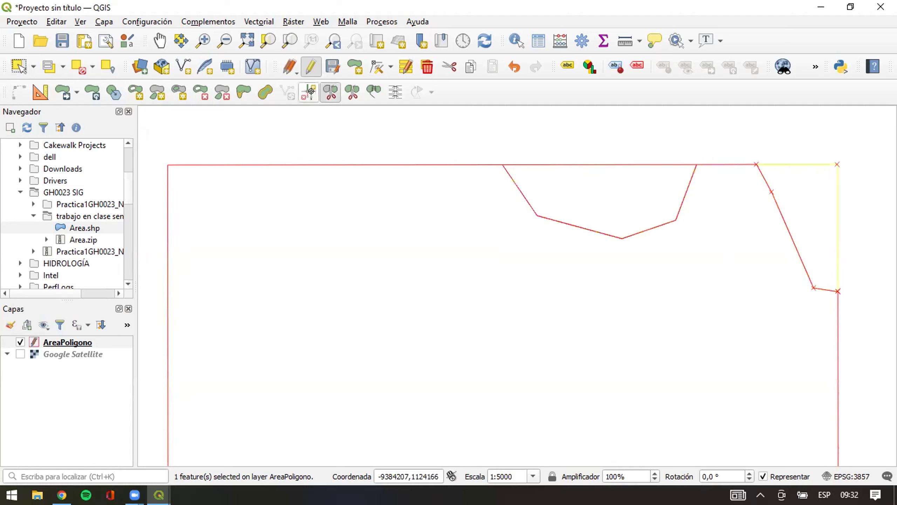
left_click(259, 150)
left_click(274, 199)
left_click(359, 229)
left_click(394, 206)
right_click(414, 144)
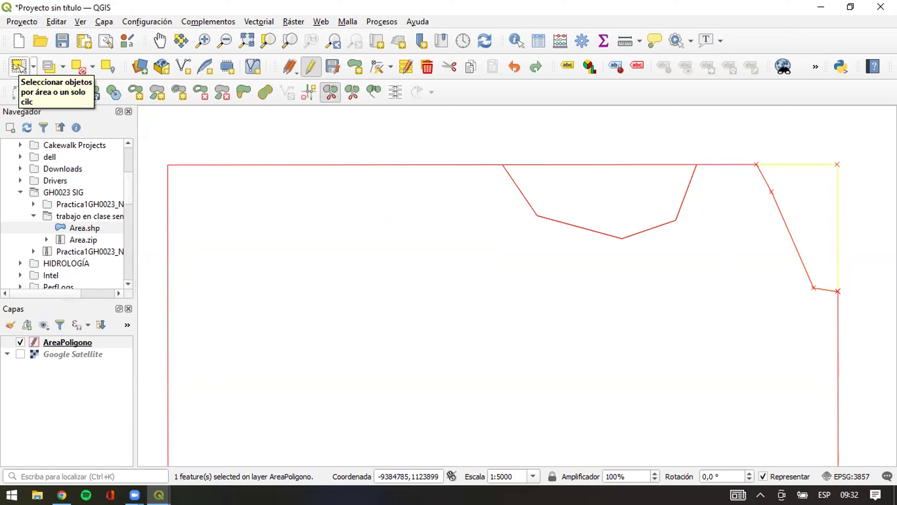
Clear the feature selection and split a four-sided piece off the upper-left edge of the large AreaPoligono polygon.
left_click(14, 66)
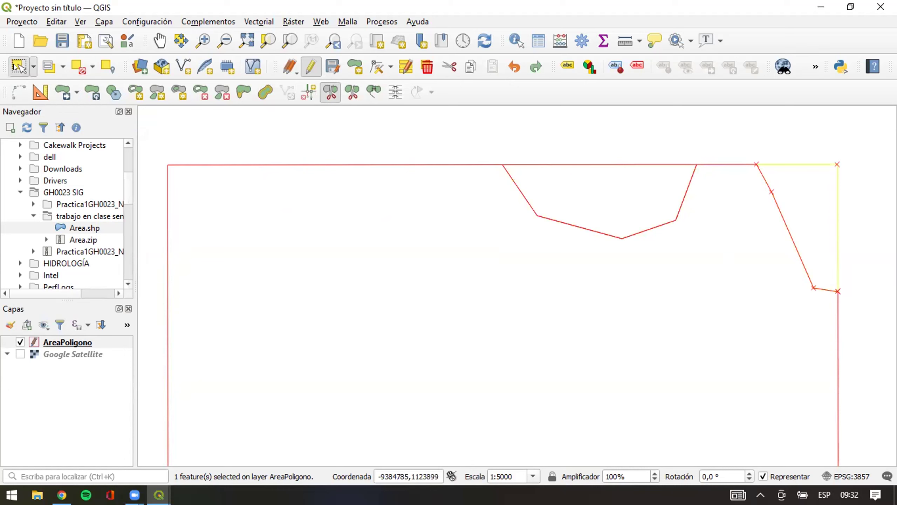
left_click(194, 119)
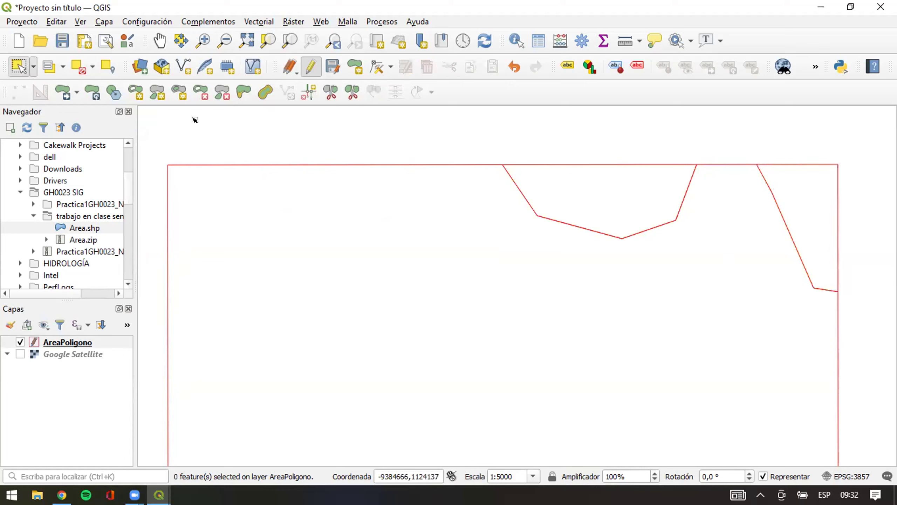
left_click(330, 91)
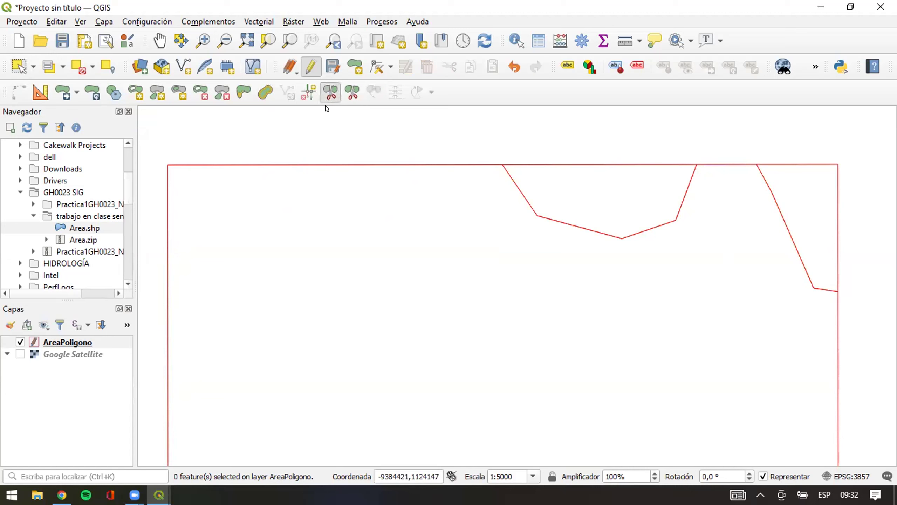
left_click(221, 156)
left_click(239, 197)
left_click(337, 207)
left_click(374, 164)
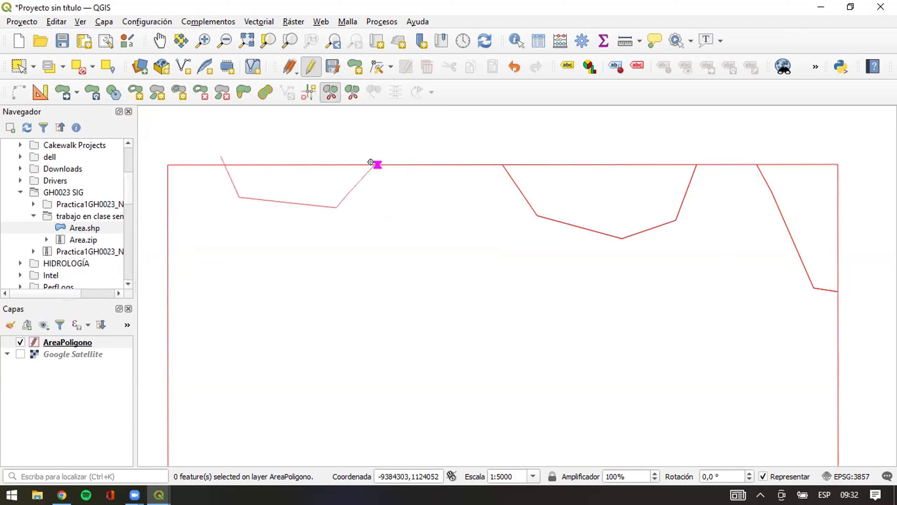
right_click(374, 143)
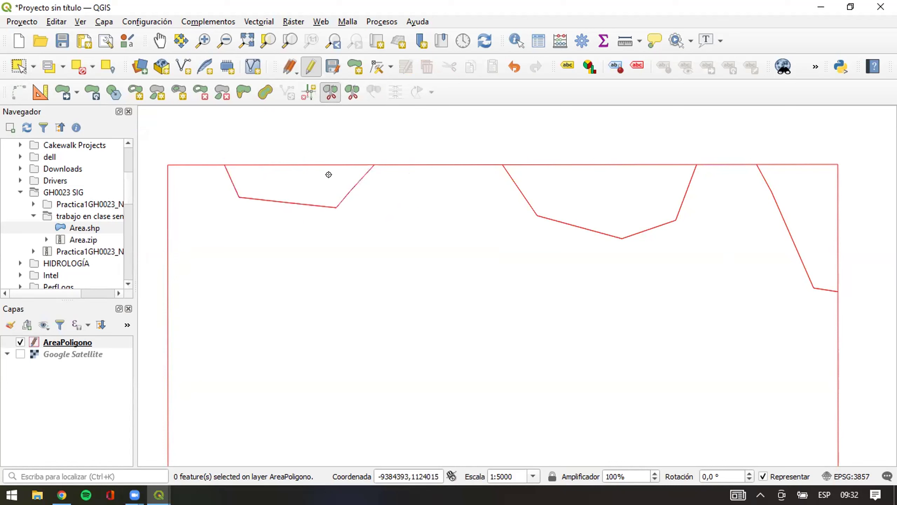
Select the AreaPoligono pieces in turn to compare them, ending with the new upper-left piece.
left_click(18, 67)
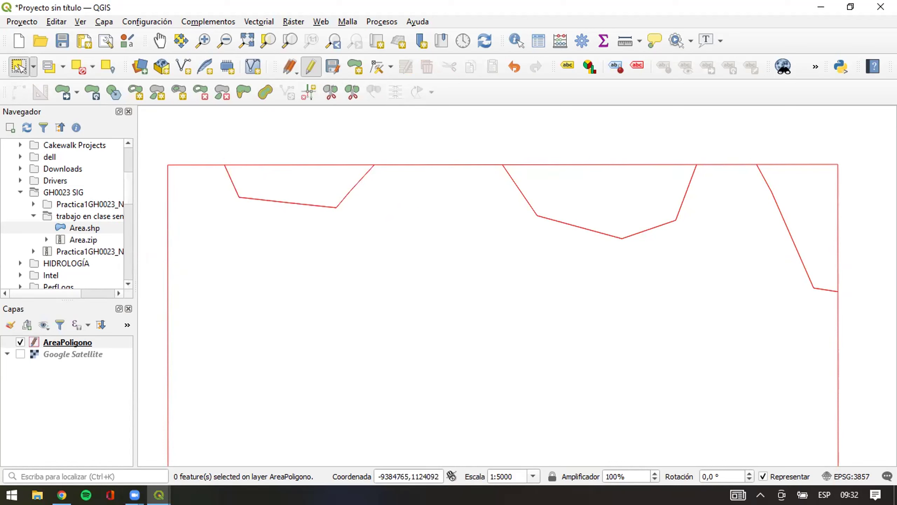
left_click(263, 187)
left_click(329, 249)
left_click(618, 205)
left_click(773, 195)
left_click(634, 198)
left_click(267, 183)
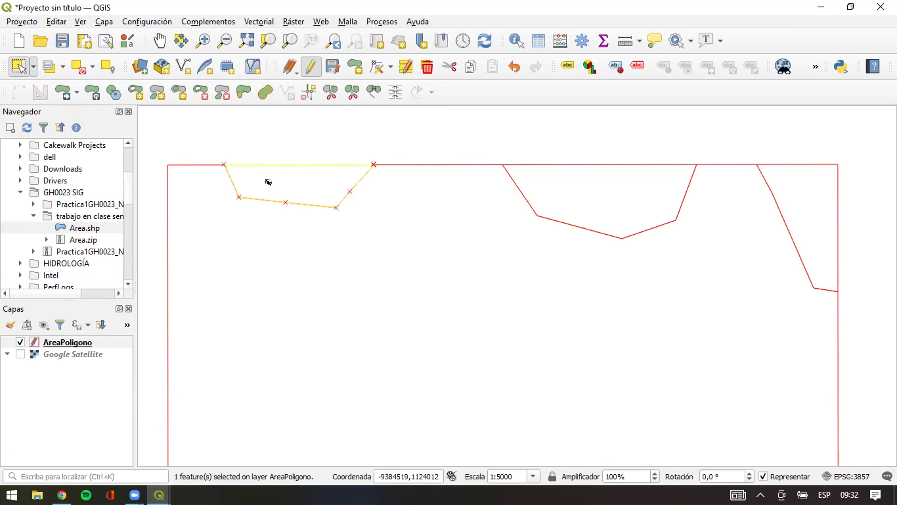
Check the AreaPoligono records in the attribute table, including the one for the selected piece.
right_click(88, 341)
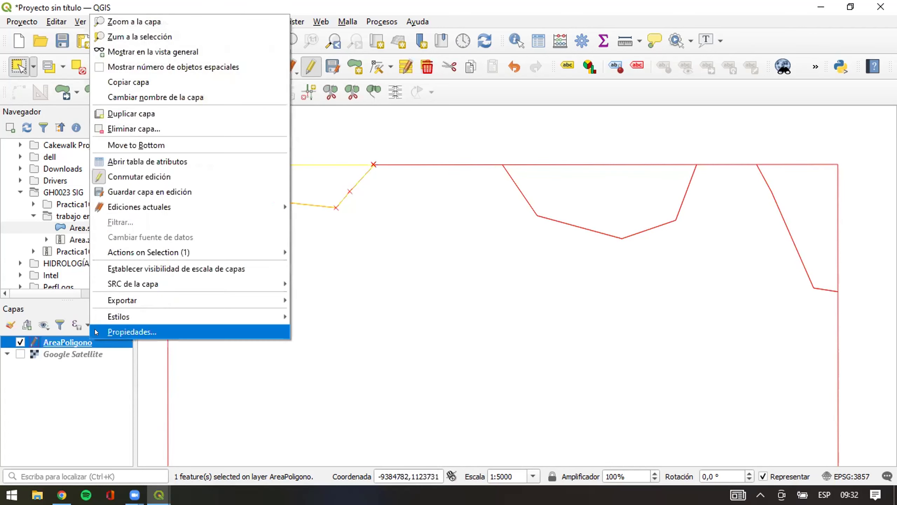
left_click(202, 162)
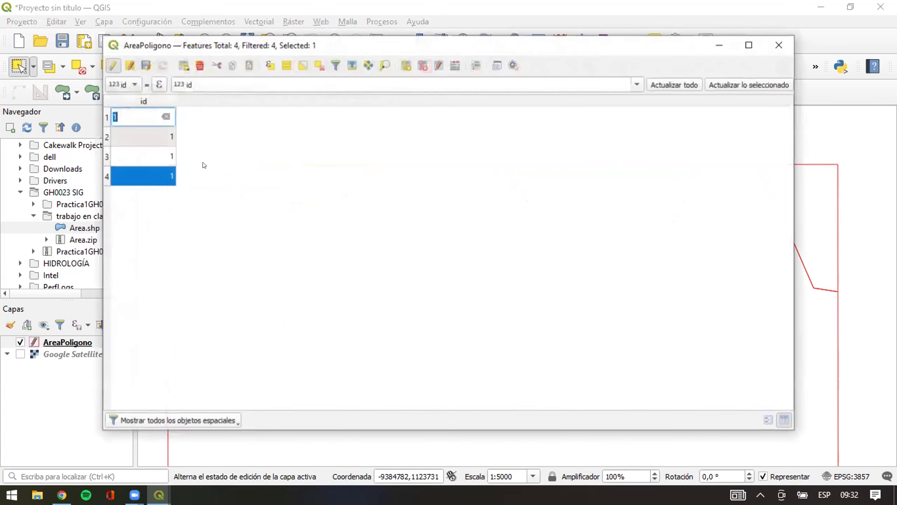
left_click(782, 45)
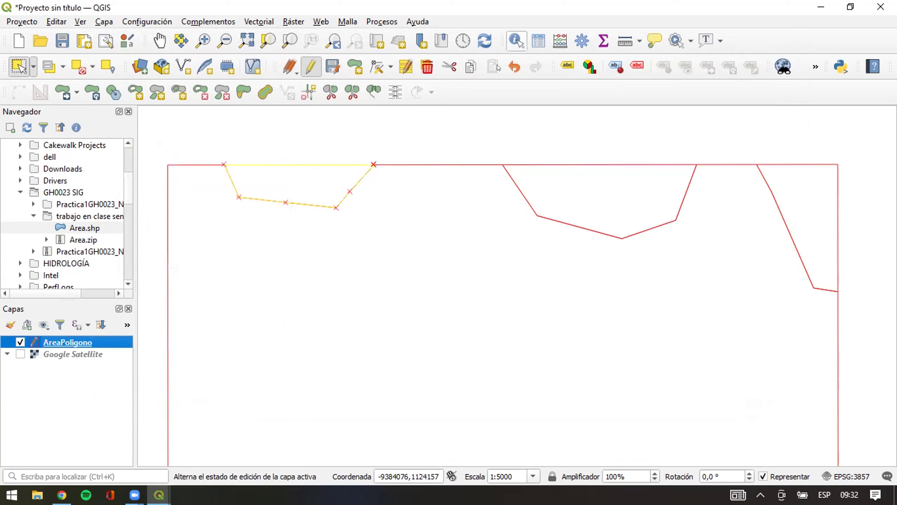
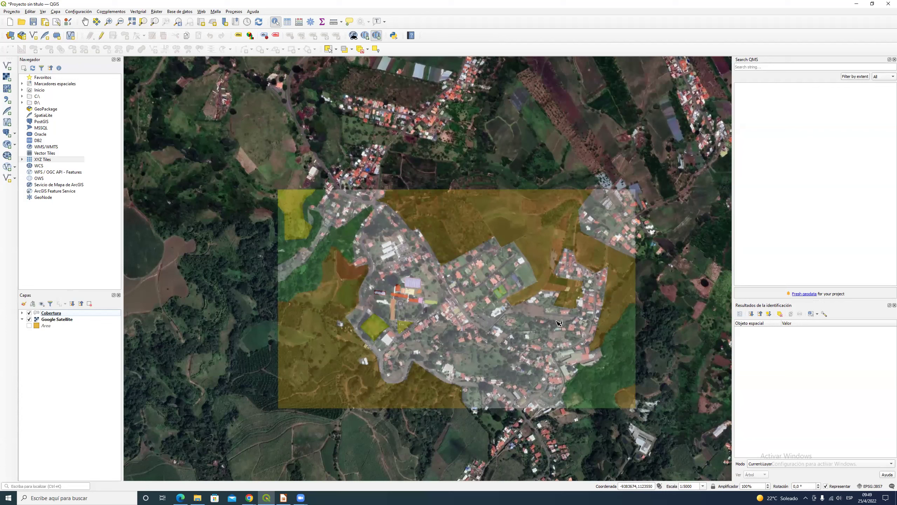
Start a new shapefile layer and save it as Carreteras in the C:\SIG\Resultados folder.
left_click(54, 12)
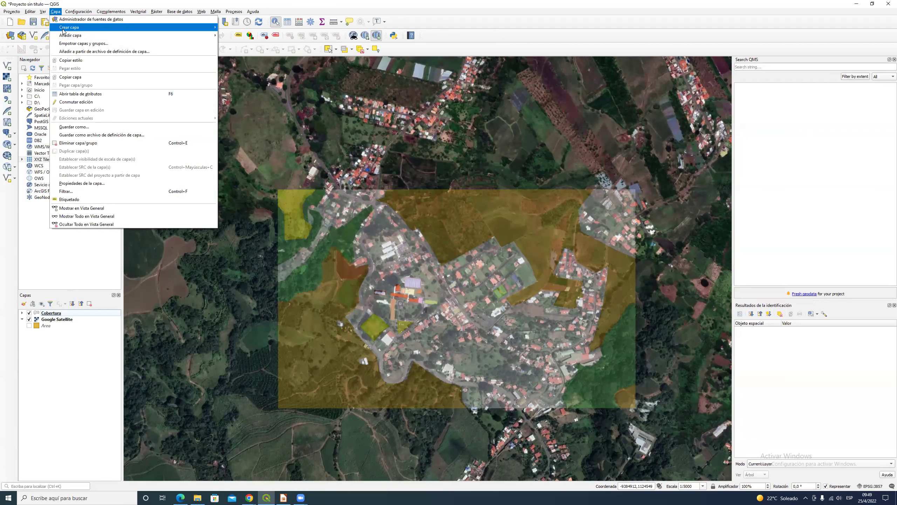
mouse_move(66, 28)
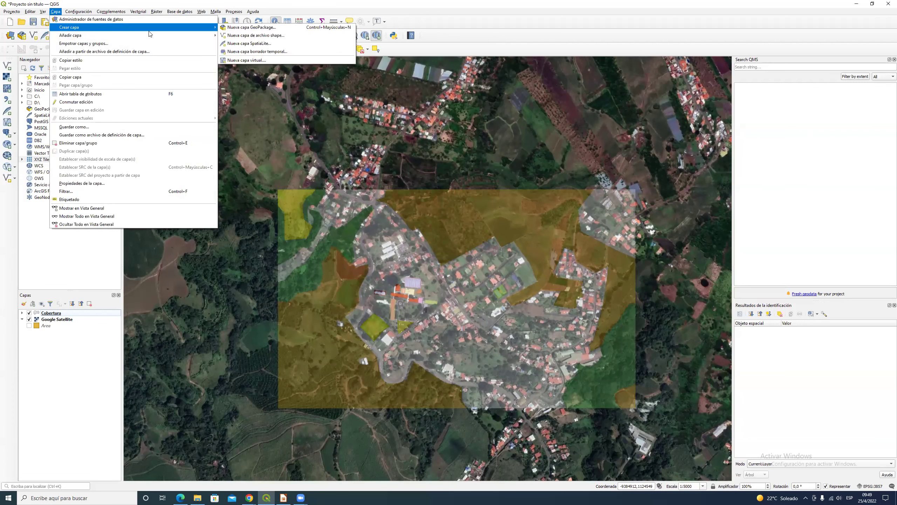
left_click(292, 37)
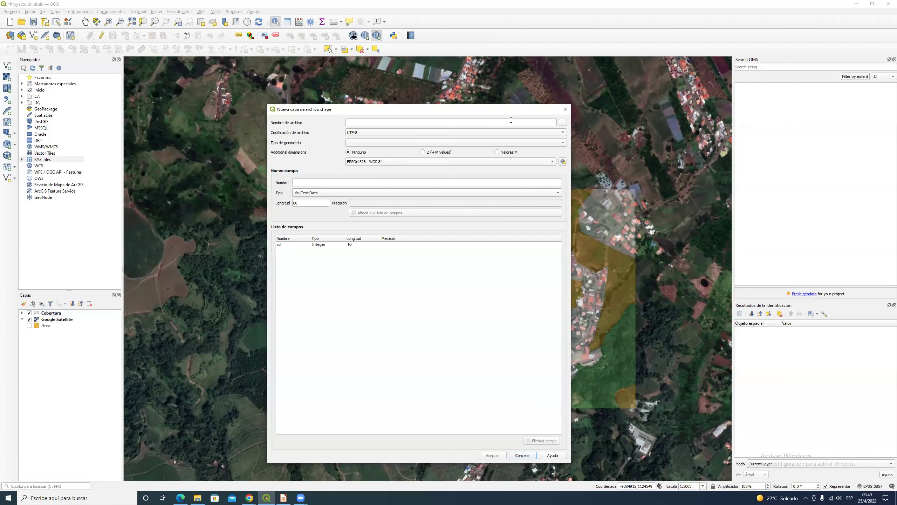
left_click(563, 123)
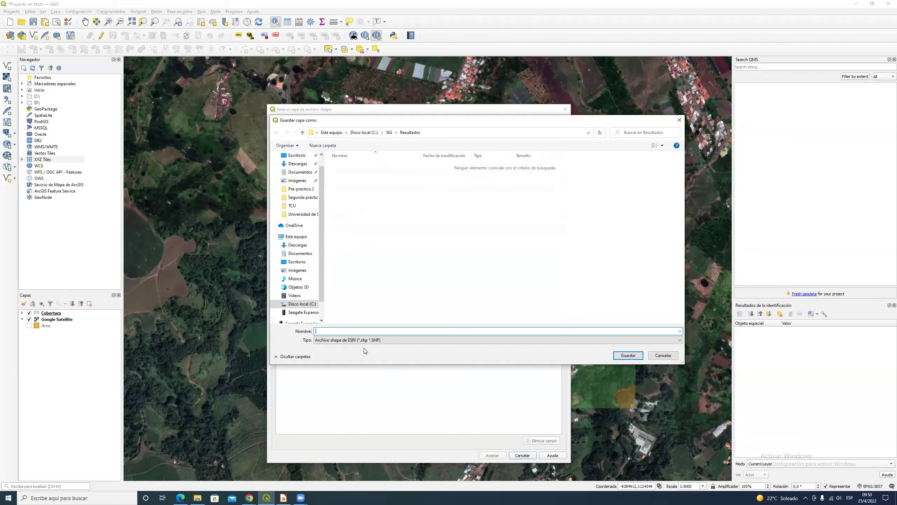
type("Carreteras")
left_click(629, 355)
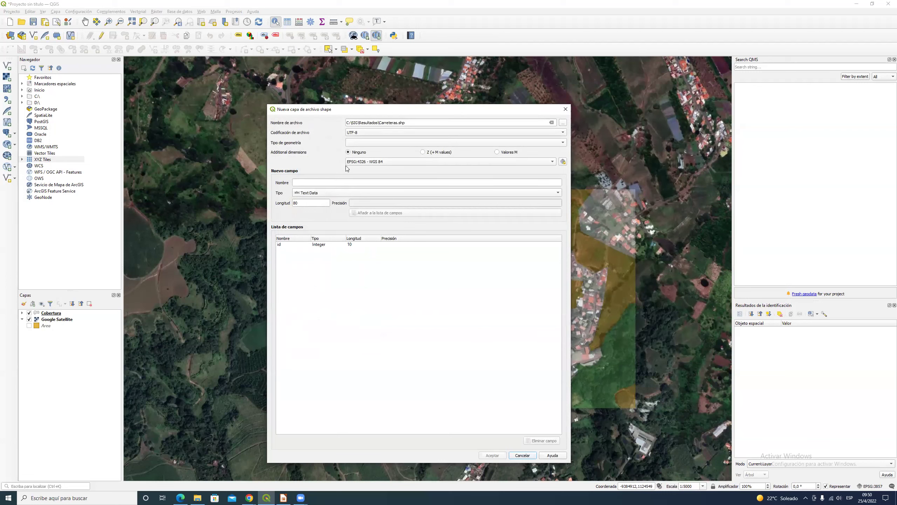
Set the Carreteras layer's geometry type to Línea and its coordinate reference system to EPSG:5367 - CR05 / CRTM05.
left_click(358, 143)
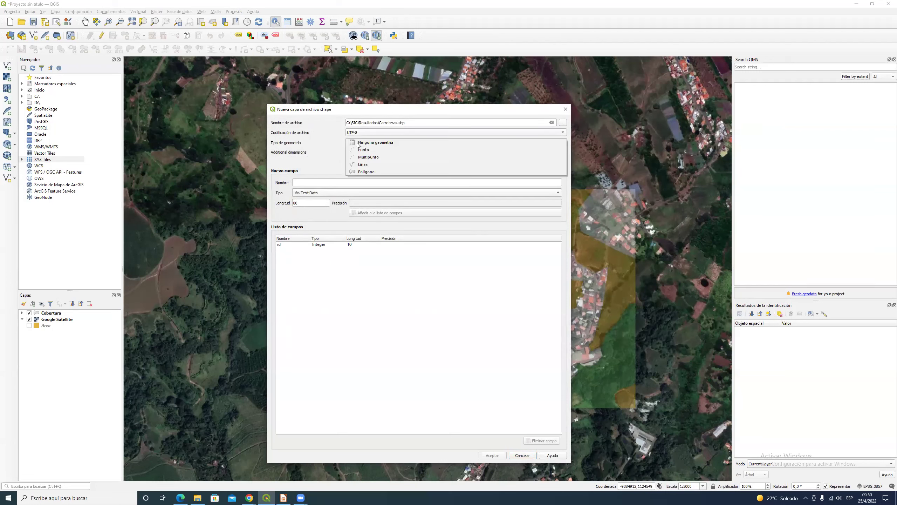
left_click(371, 165)
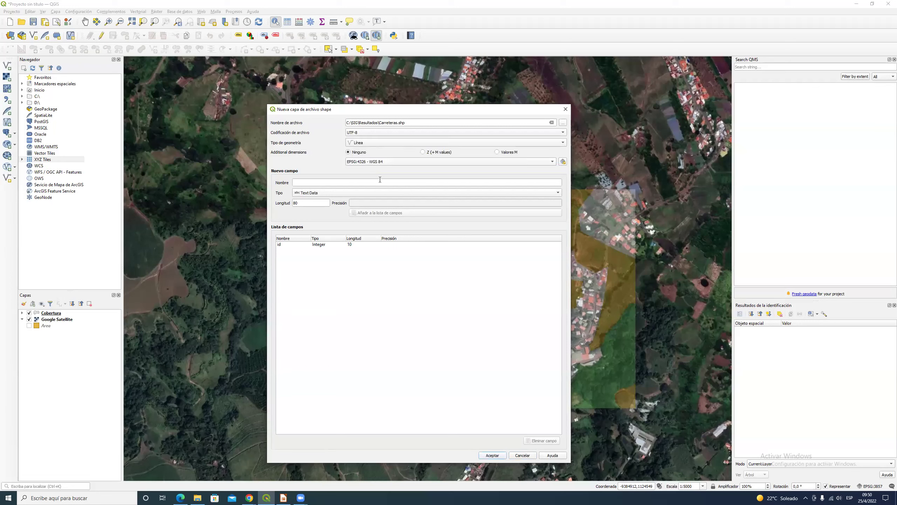
left_click(388, 162)
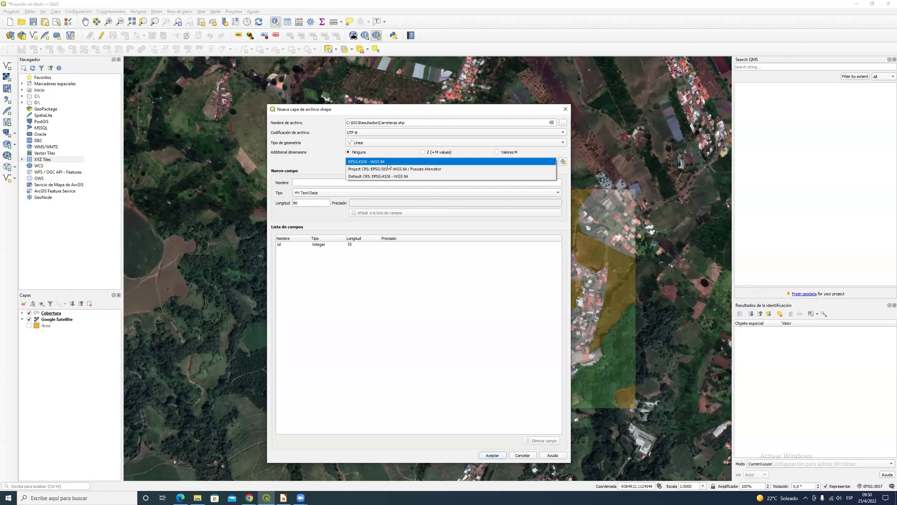
left_click(393, 176)
left_click(563, 161)
left_click(381, 196)
type("5367")
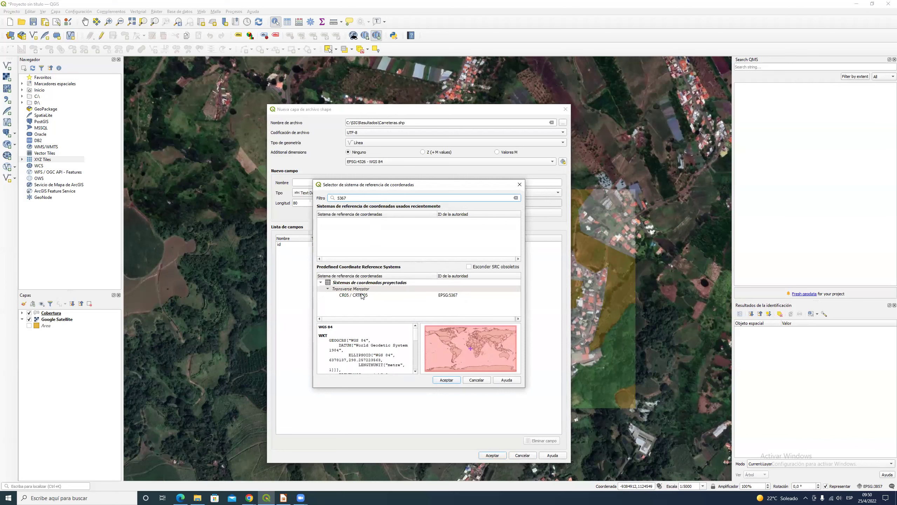
left_click(362, 296)
left_click(451, 382)
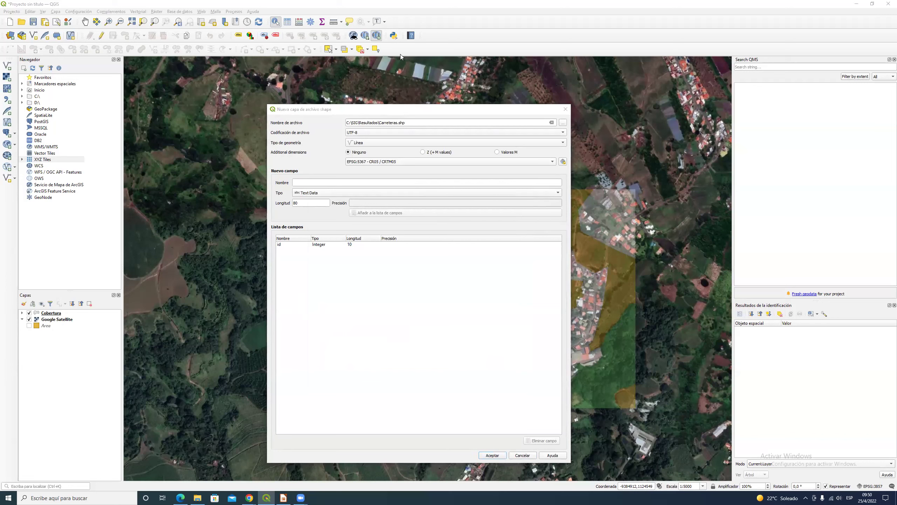
Create the Carreteras layer with only the default id field.
left_click(313, 180)
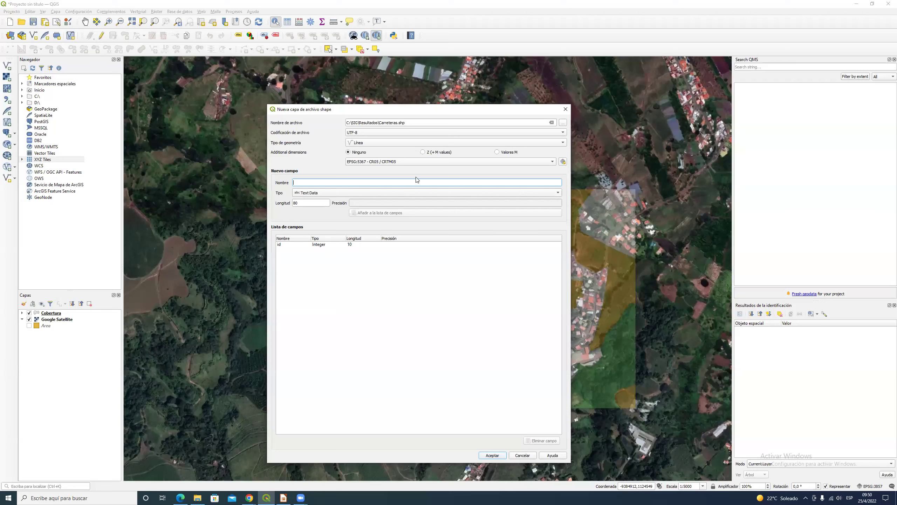
left_click(491, 457)
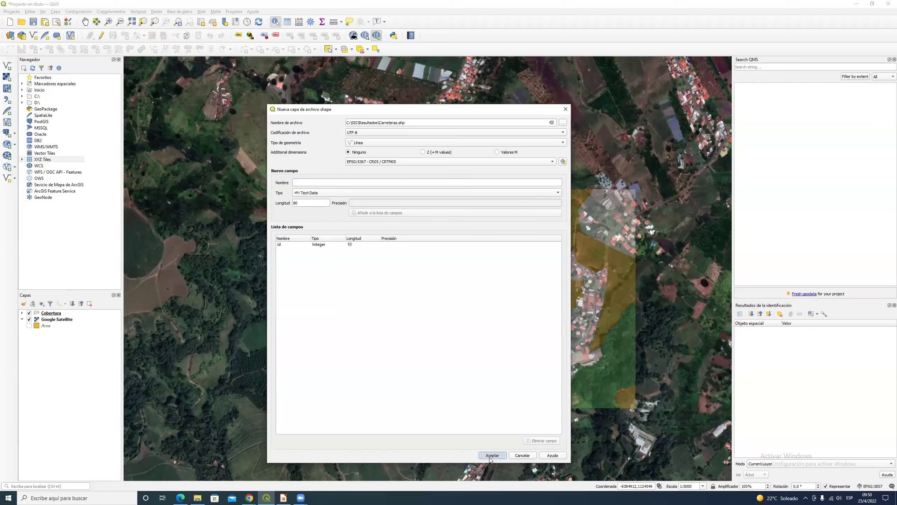
left_click(492, 455)
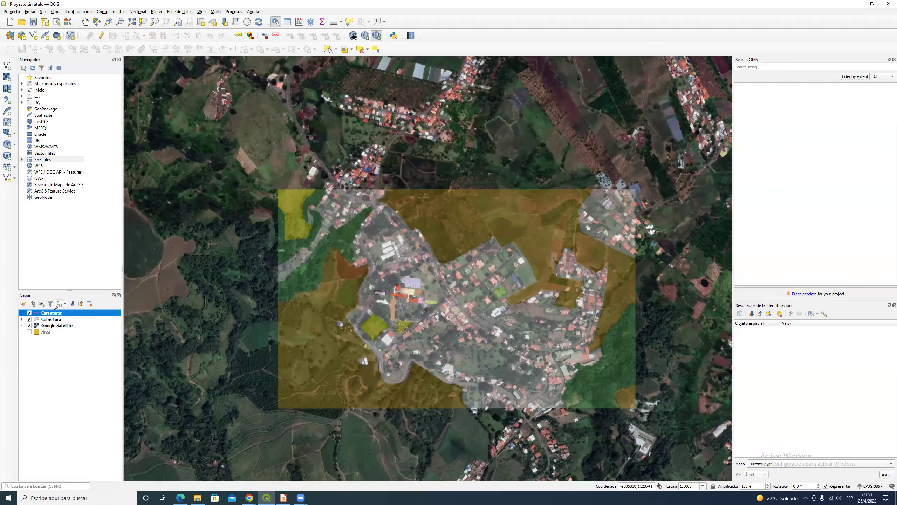
Hide the Cobertura layer and keep the Google Satellite imagery displayed beneath Carreteras.
left_click(29, 319)
left_click(29, 325)
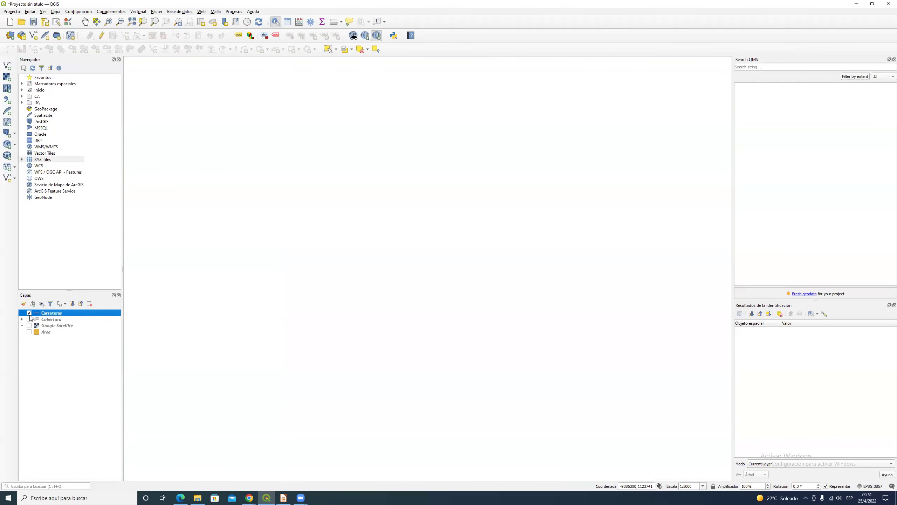
left_click(29, 325)
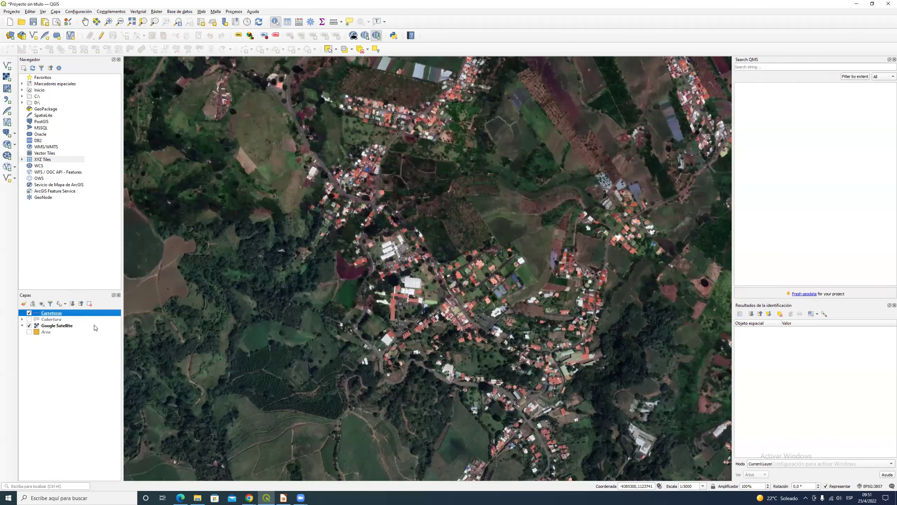
left_click(29, 319)
left_click(29, 319)
left_click(55, 12)
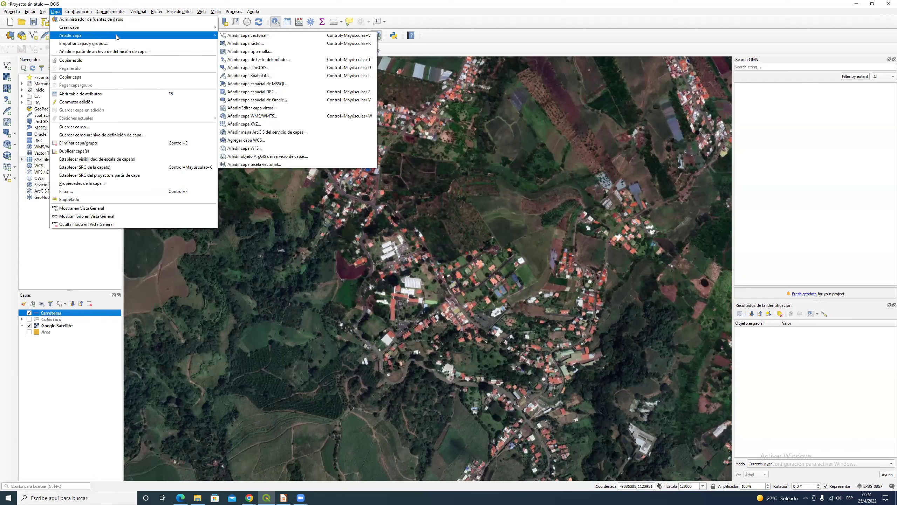
mouse_move(102, 29)
left_click(250, 36)
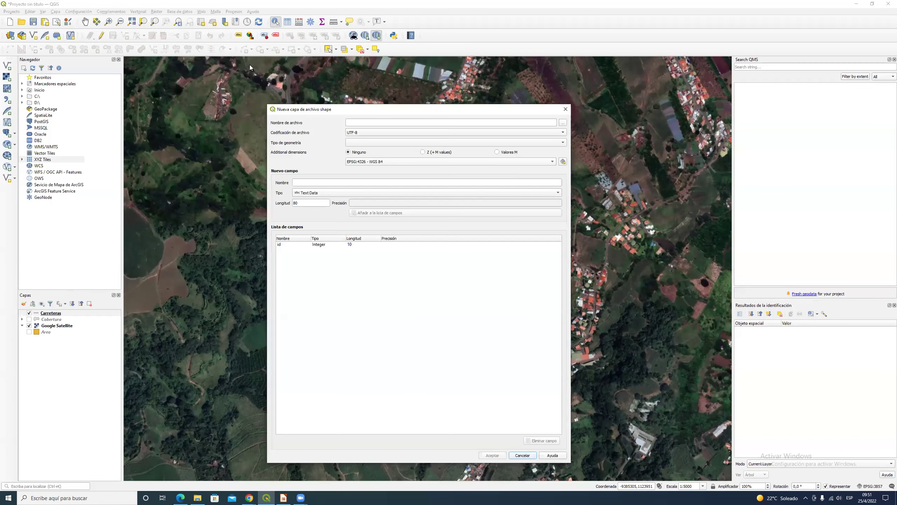
left_click(356, 122)
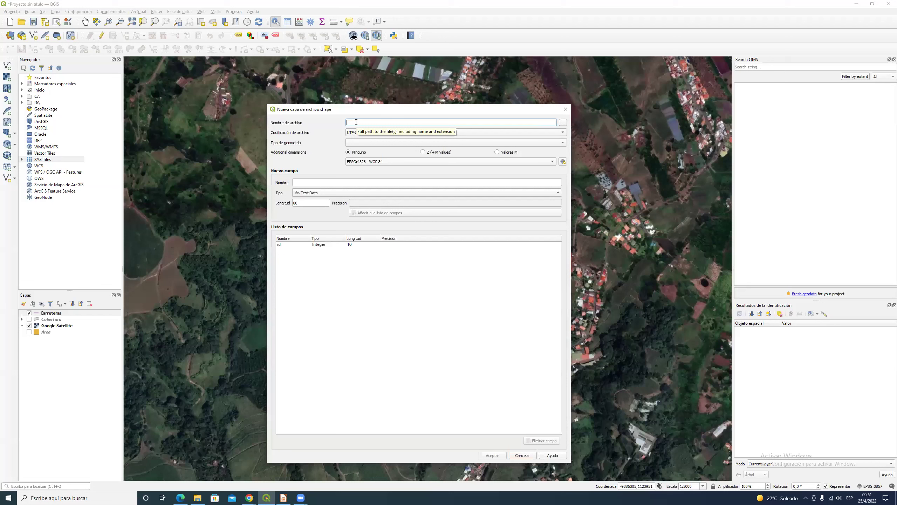
left_click(532, 144)
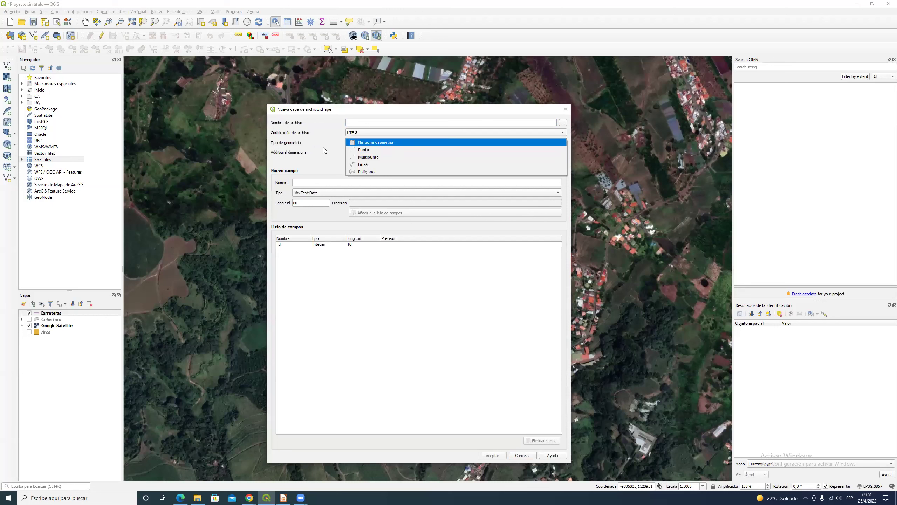
left_click(364, 150)
left_click(520, 163)
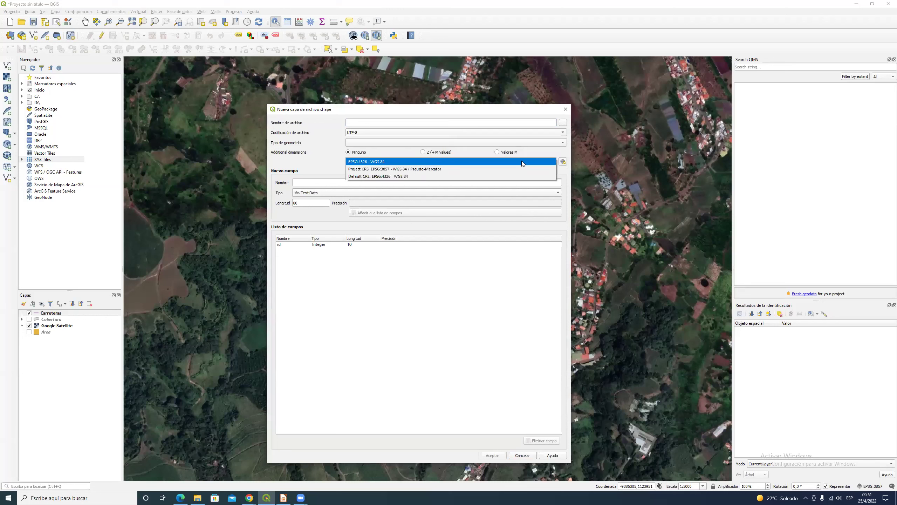
left_click(522, 162)
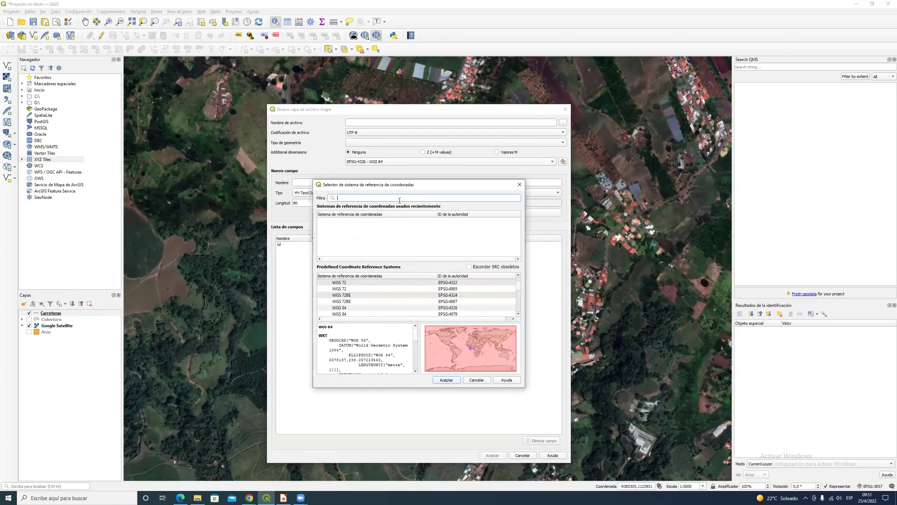
type("5367")
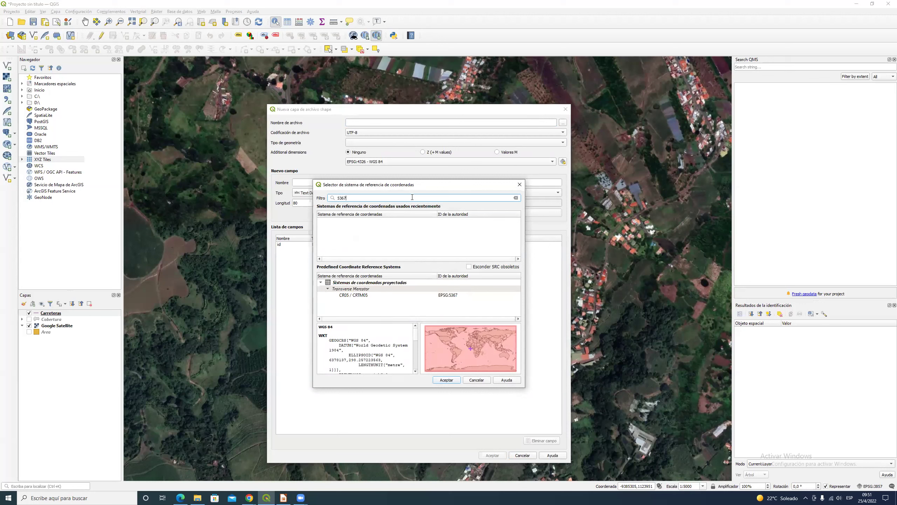
left_click(365, 297)
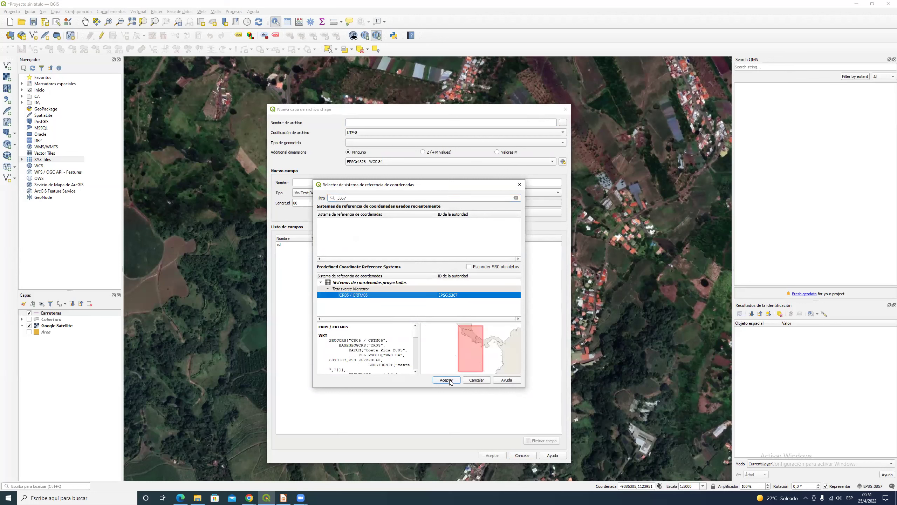
left_click(475, 380)
left_click(520, 455)
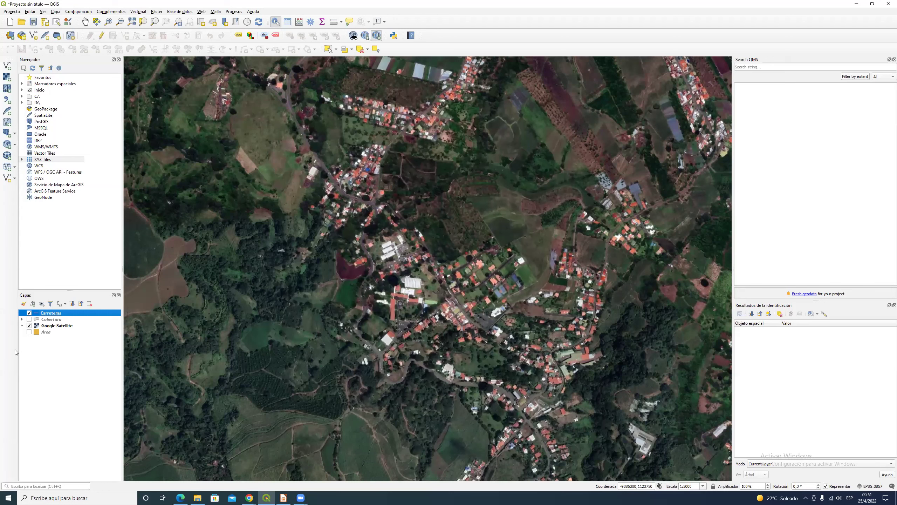
Show the Area layer and move it above Google Satellite in the layer order.
left_click(29, 332)
left_click(40, 333)
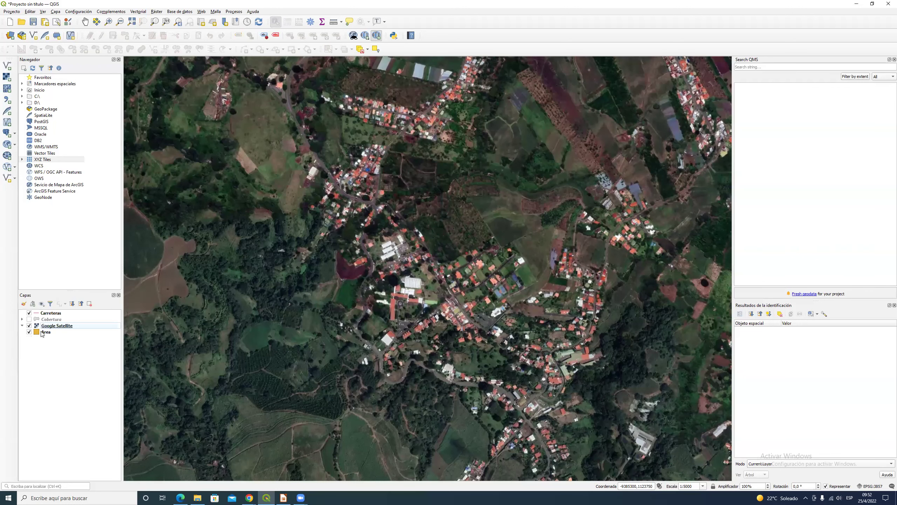
left_click_drag(38, 334, 37, 329)
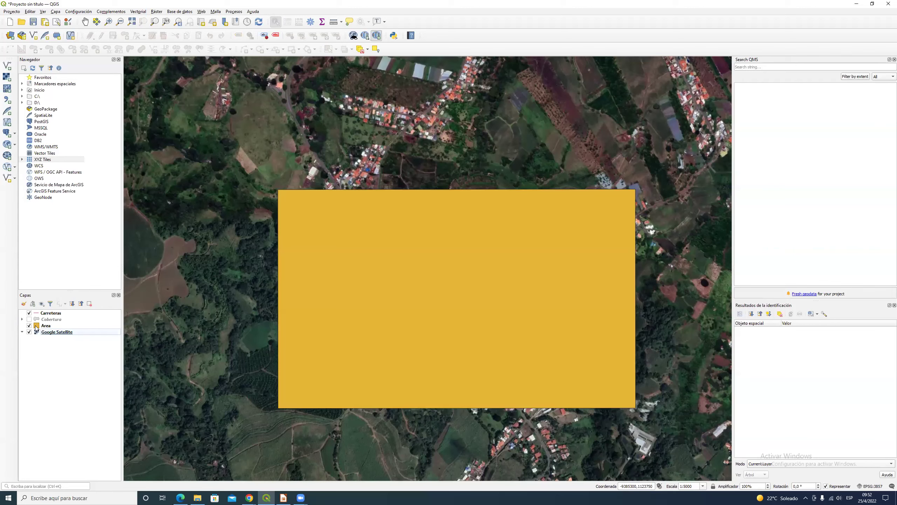
Style the Area layer's simple fill with a transparent fill color and a thicker red outline.
double_click(37, 329)
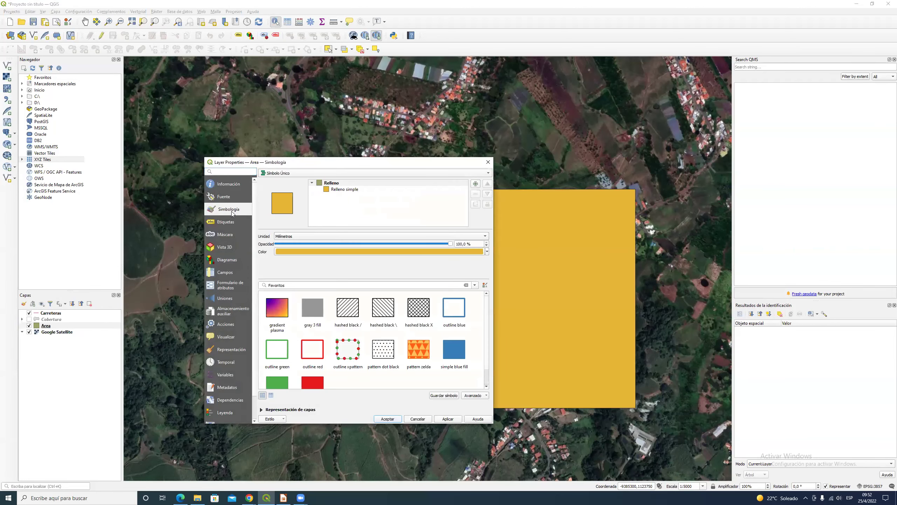
left_click(354, 189)
left_click(472, 249)
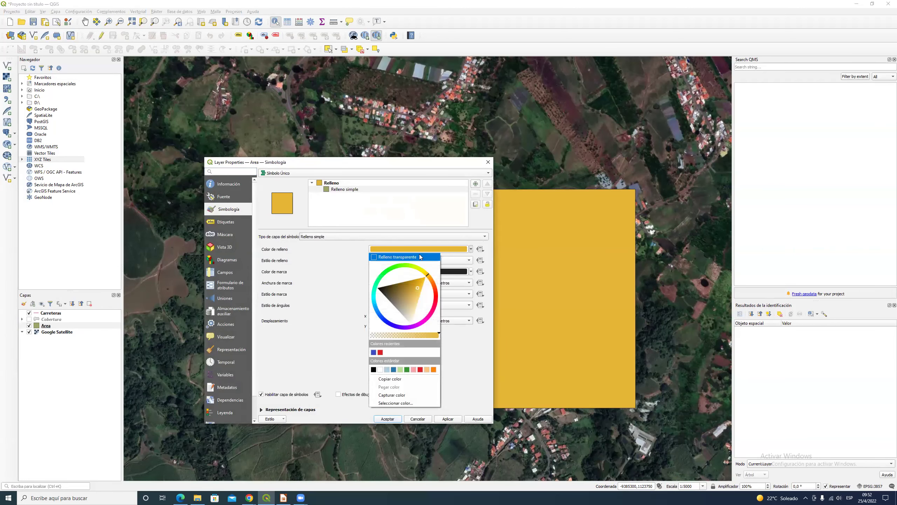
left_click(424, 257)
left_click(471, 271)
left_click(429, 319)
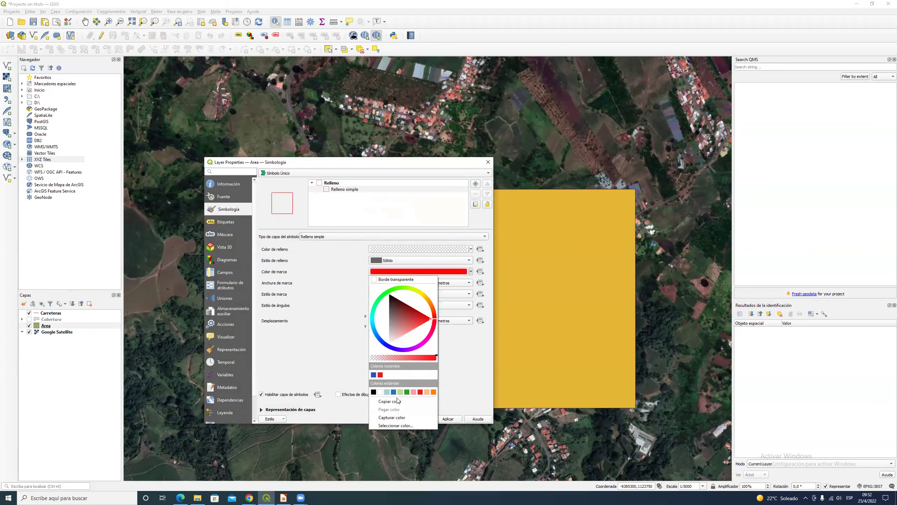
left_click(456, 379)
left_click(426, 281)
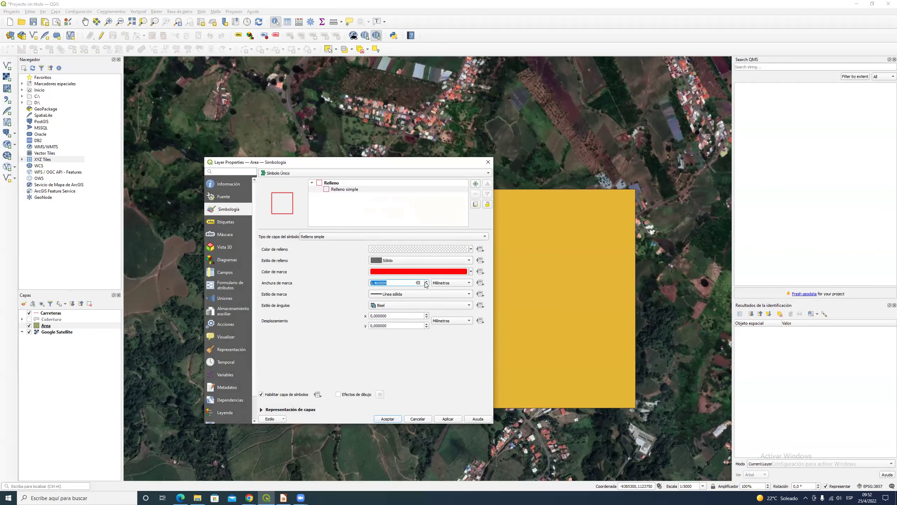
left_click(388, 421)
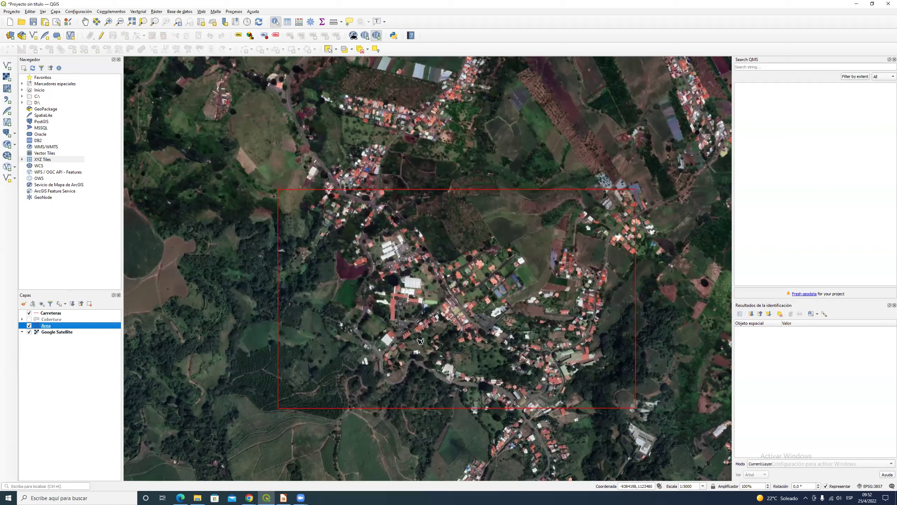
Start editing Carreteras and digitize the curved road northwest of the junction as a line with id 1.
left_click(56, 313)
left_click(102, 35)
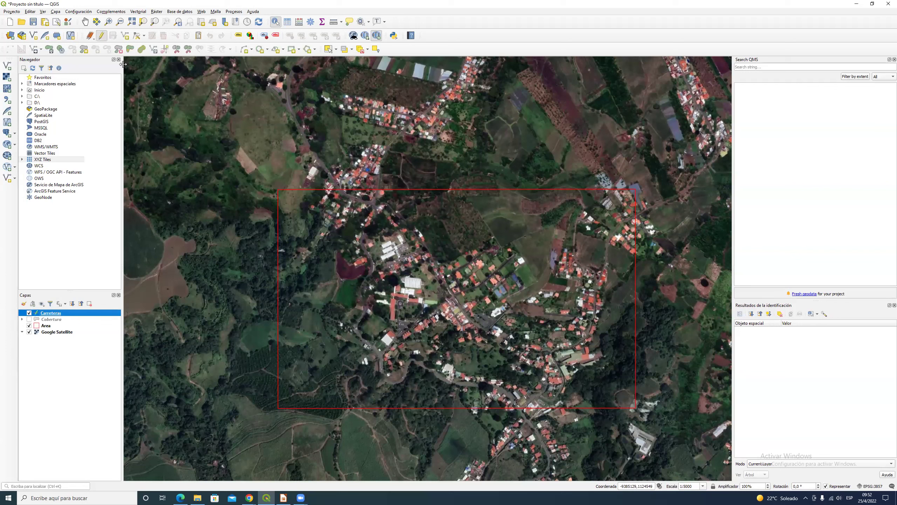
left_click(124, 36)
scroll(362, 194, "up", 1)
scroll(343, 207, "up", 1)
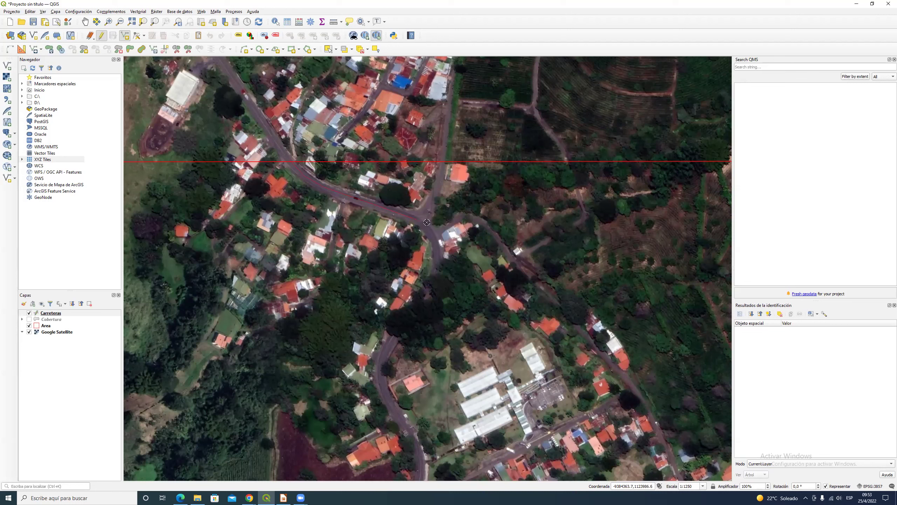
right_click(421, 222)
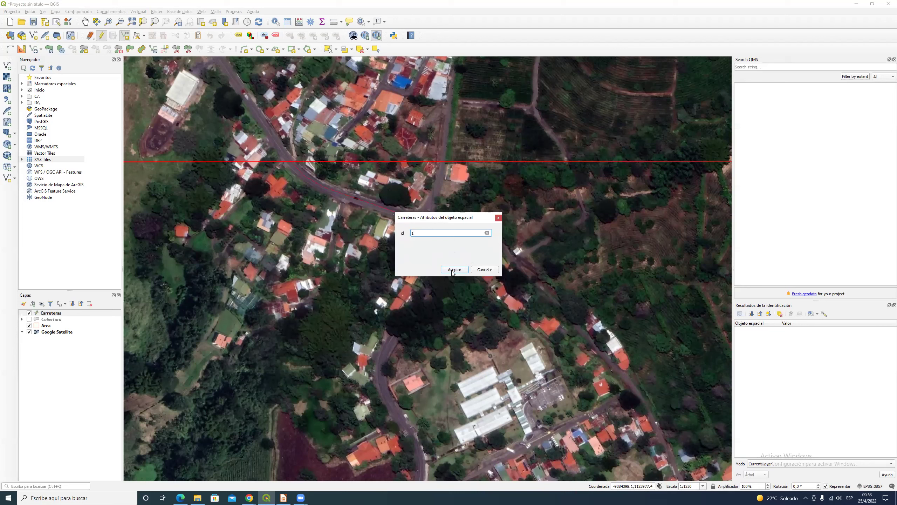
left_click(453, 270)
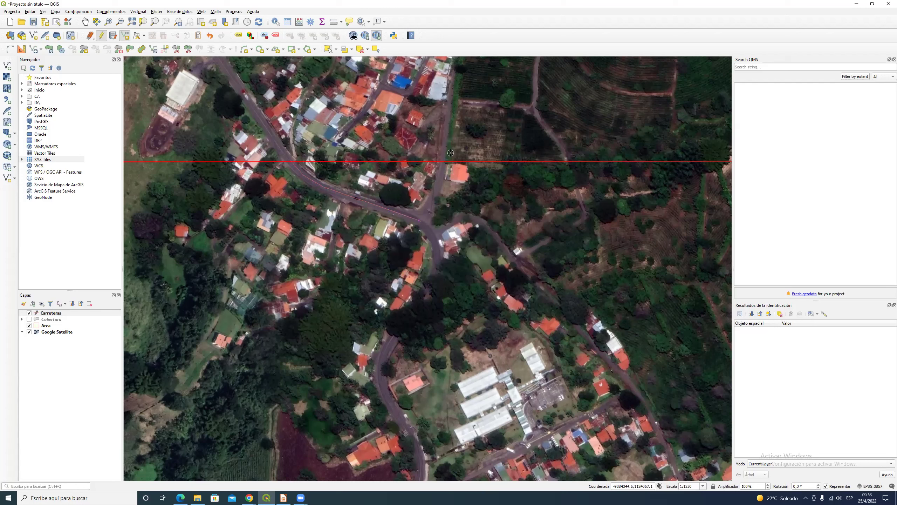
Digitize the road running north from the junction as a second Carreteras line with id 2.
left_click(13, 13)
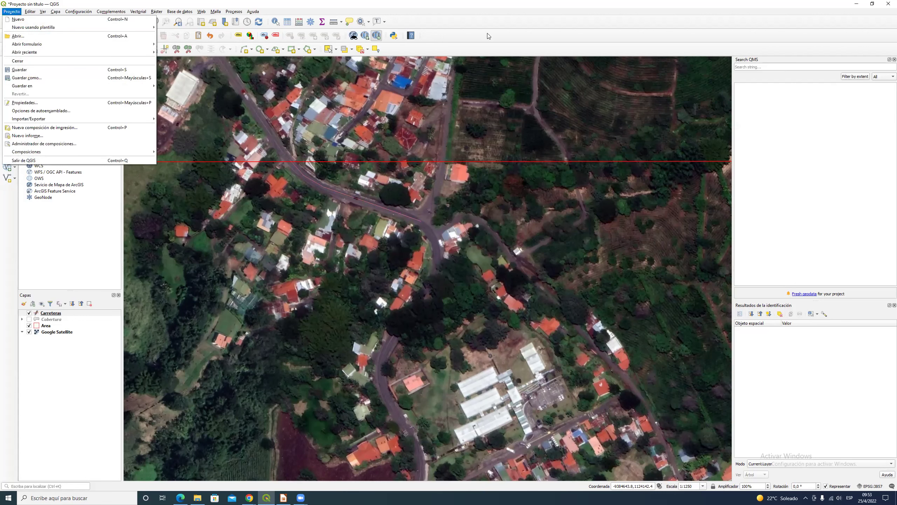
left_click(545, 49)
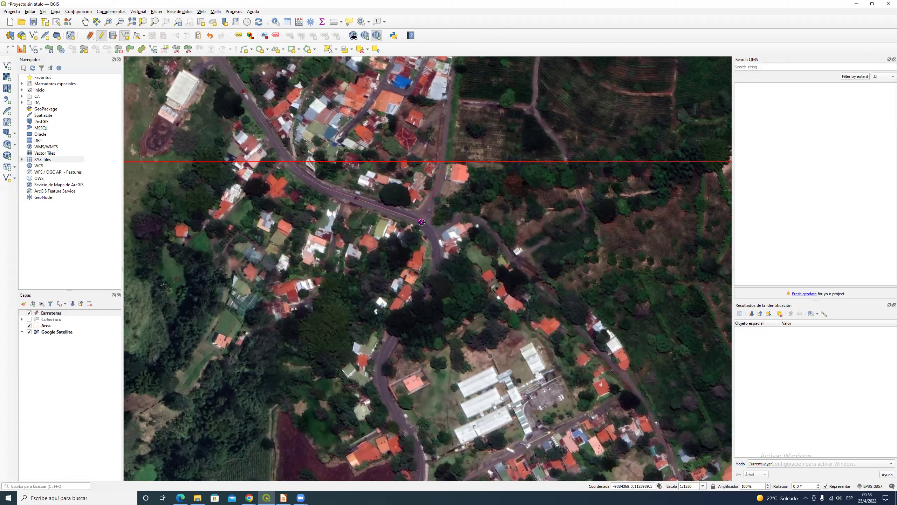
right_click(421, 222)
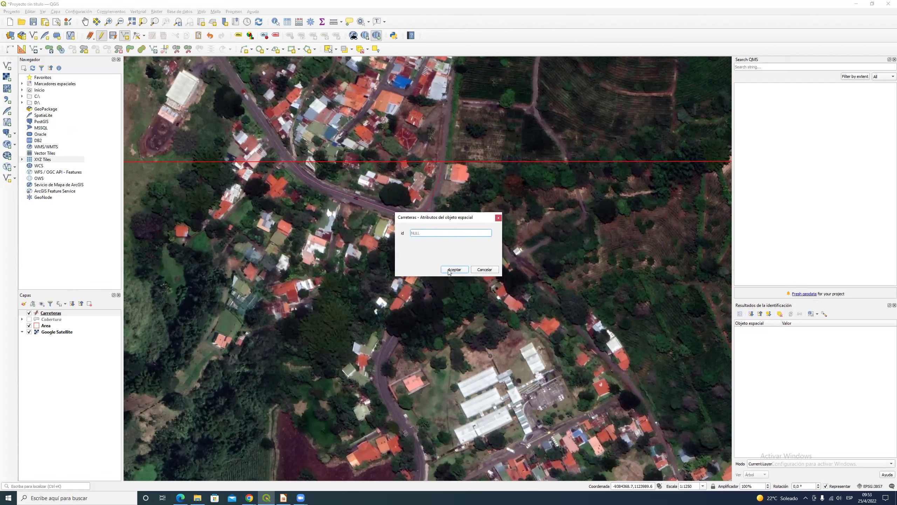
type("2")
left_click(452, 270)
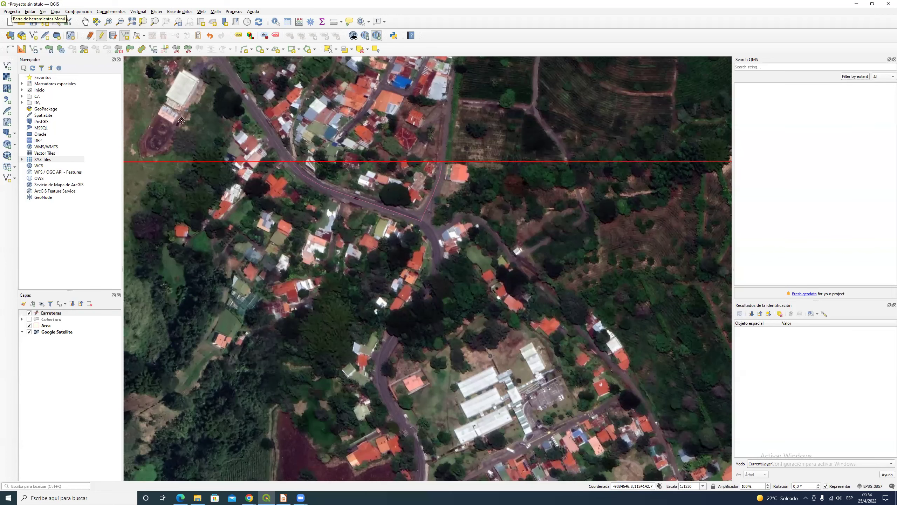
Examine where the two Carreteras lines meet at the junction and open the project's snapping options.
scroll(422, 220, "up", 6)
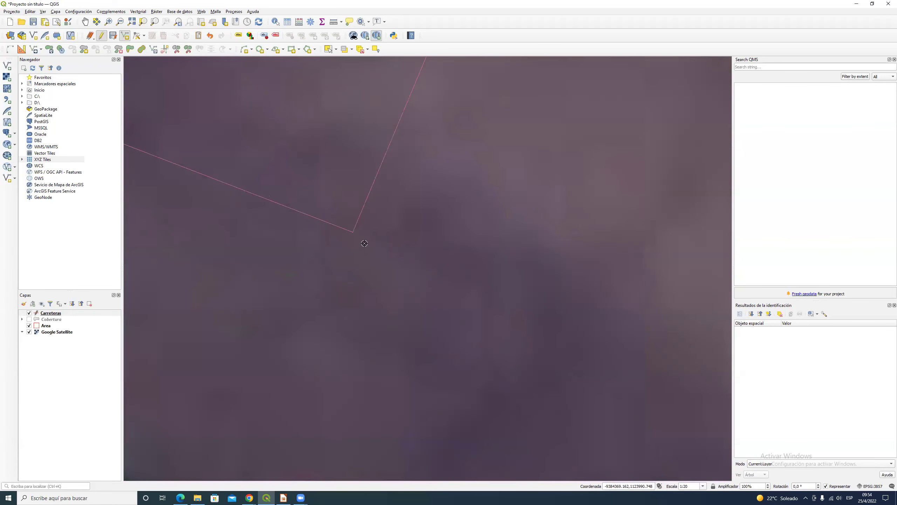
scroll(364, 243, "up", 5)
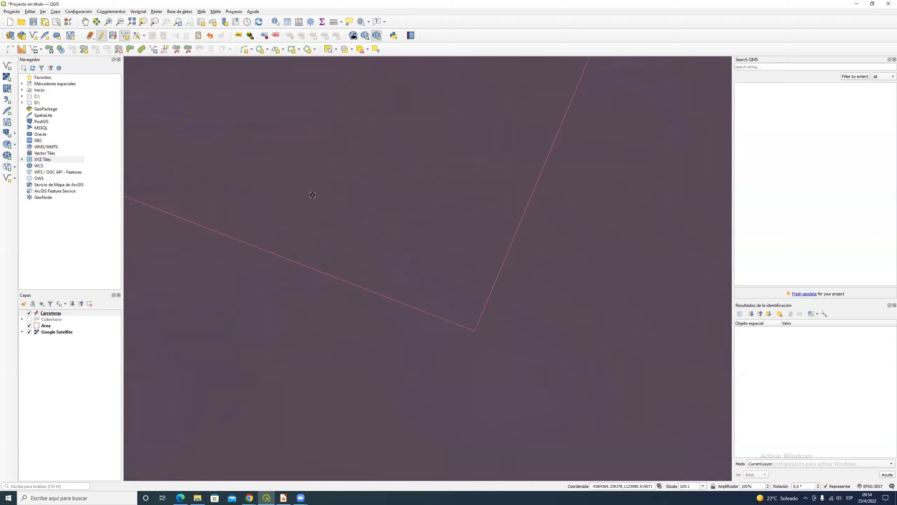
scroll(436, 269, "down", 1)
left_click(11, 12)
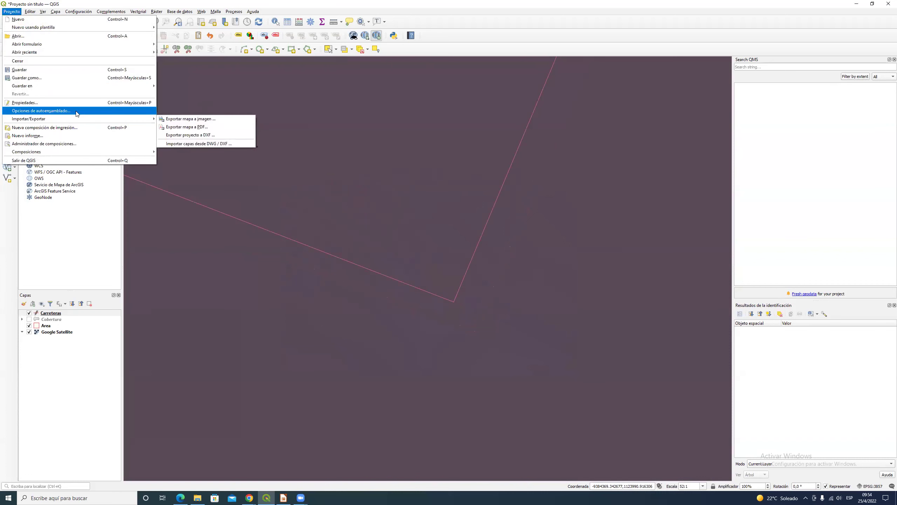
left_click(77, 112)
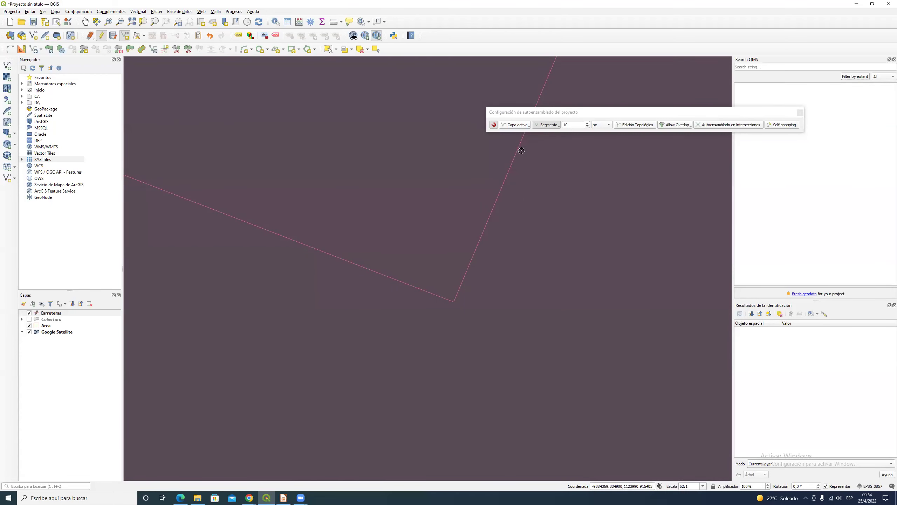
Review the available snapping types and layer scopes, keeping Segmento and Capa activa selected.
left_click(555, 125)
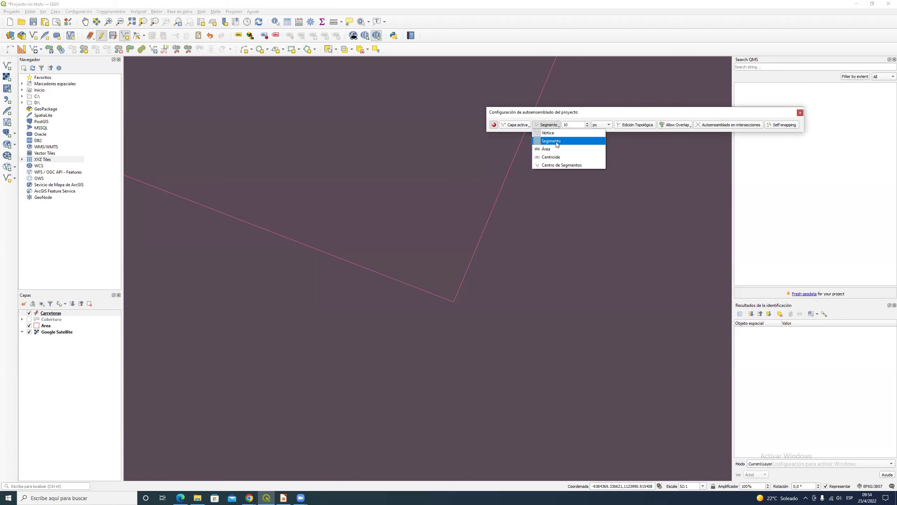
left_click(555, 113)
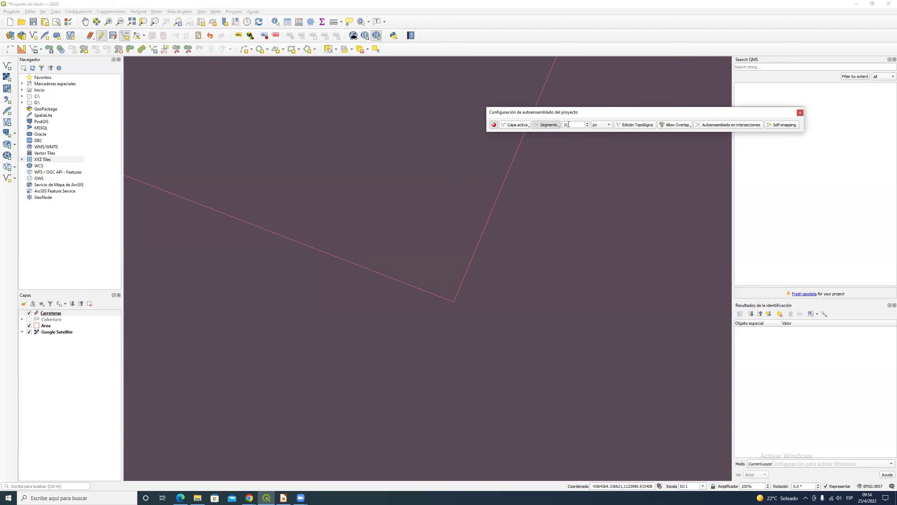
scroll(570, 179, "down", 10)
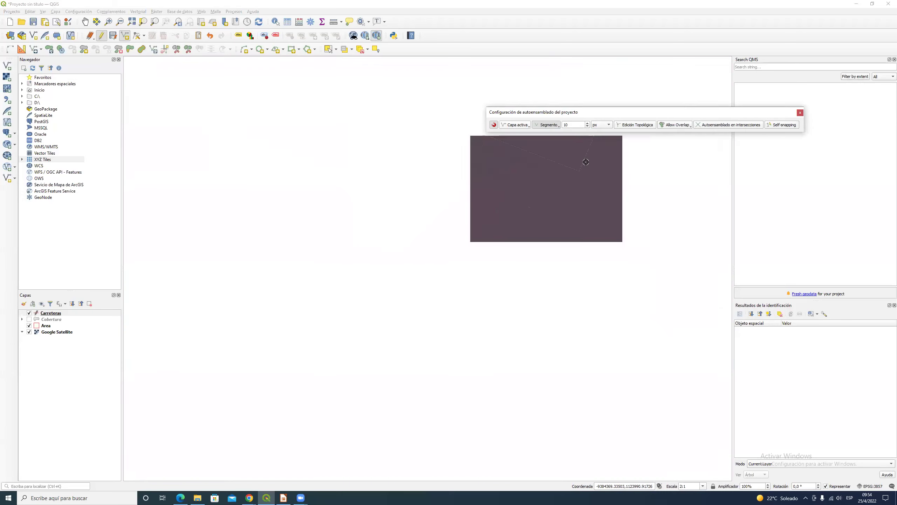
scroll(624, 209, "down", 4)
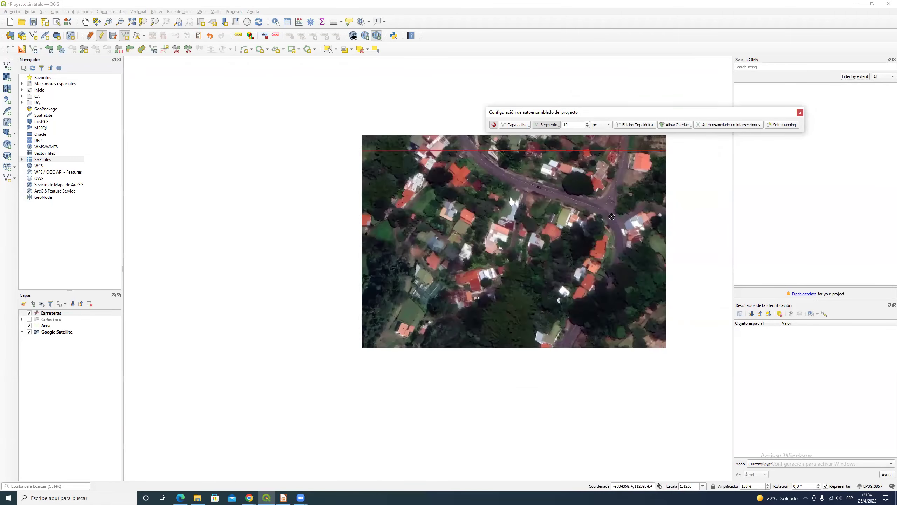
scroll(580, 166, "up", 2)
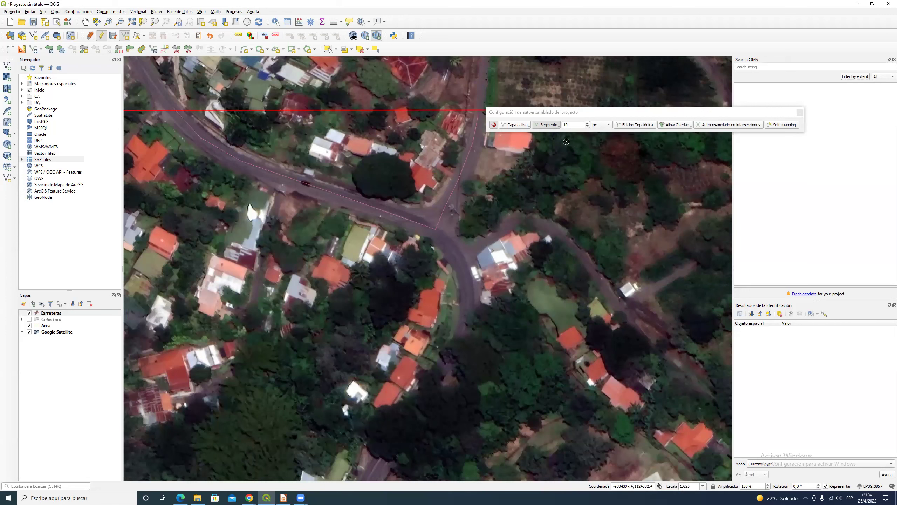
left_click(524, 128)
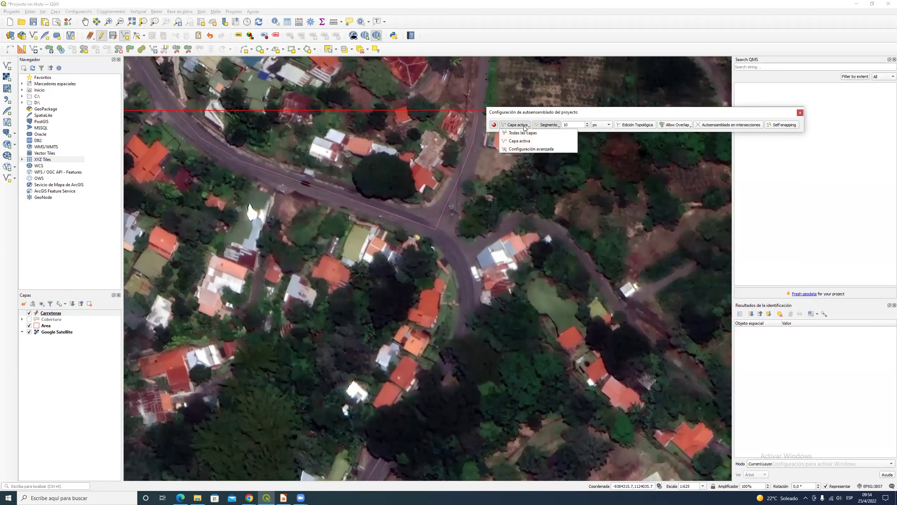
left_click(525, 128)
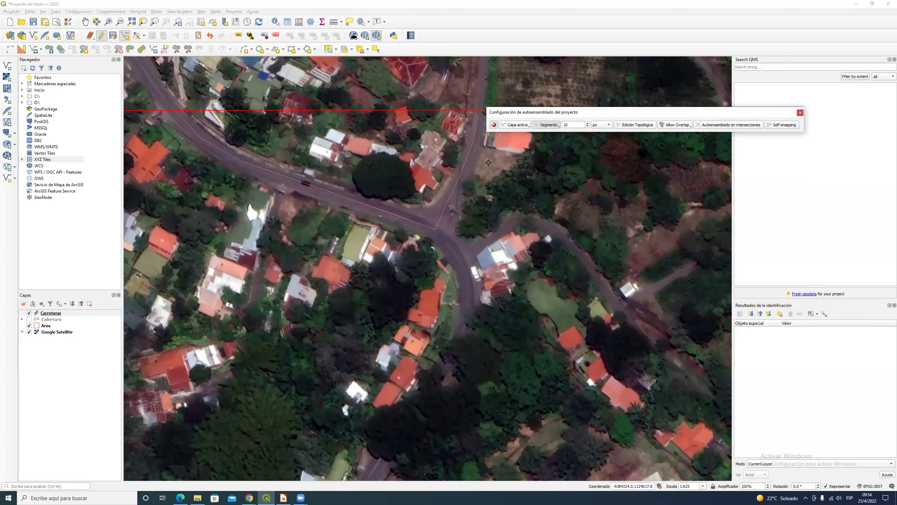
Reopen the project's snapping options, move the dialog clear of the roads, and review the layer scopes and snapping types.
left_click(12, 12)
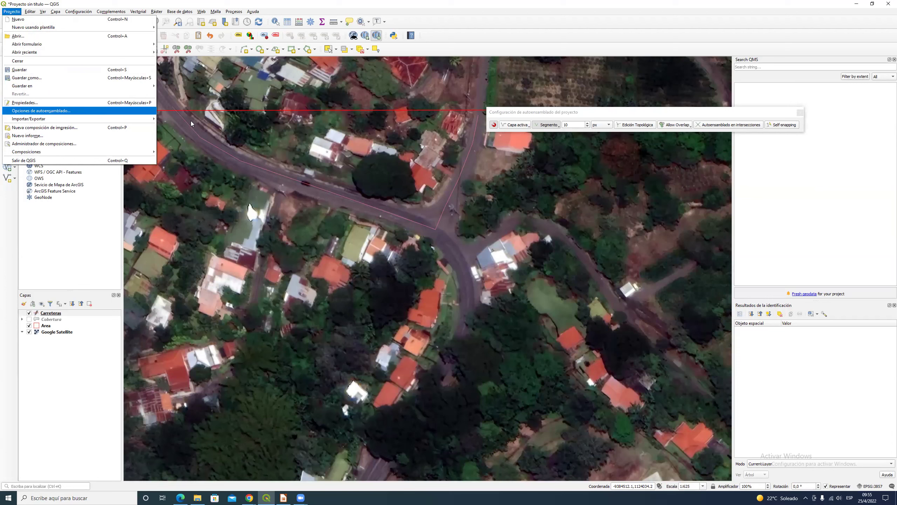
left_click(507, 116)
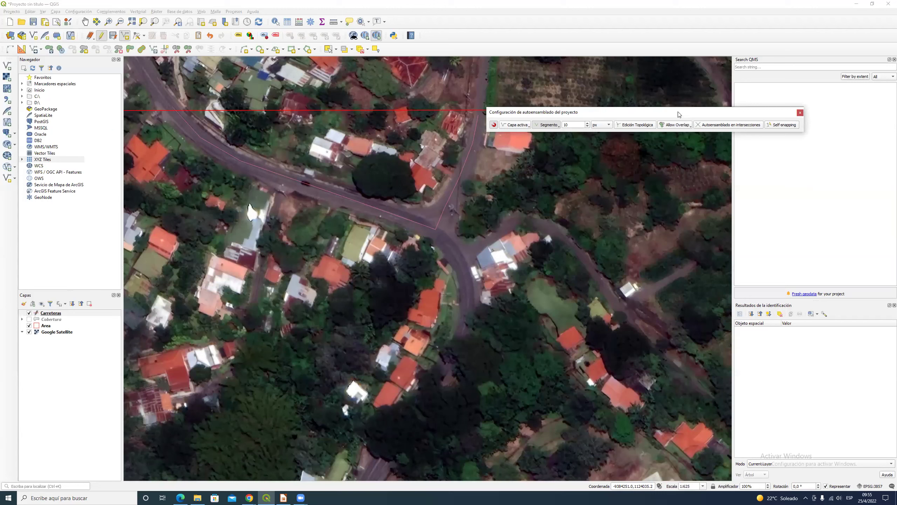
left_click_drag(678, 113, 650, 85)
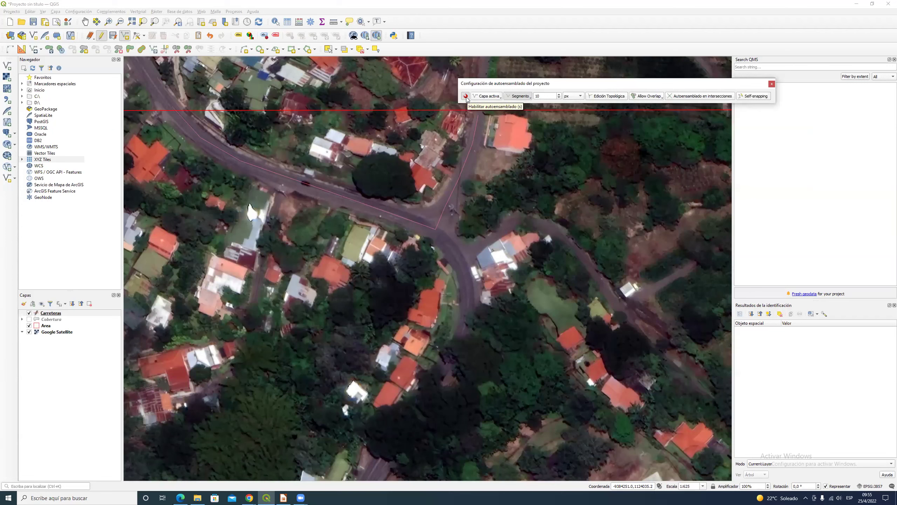
left_click(488, 96)
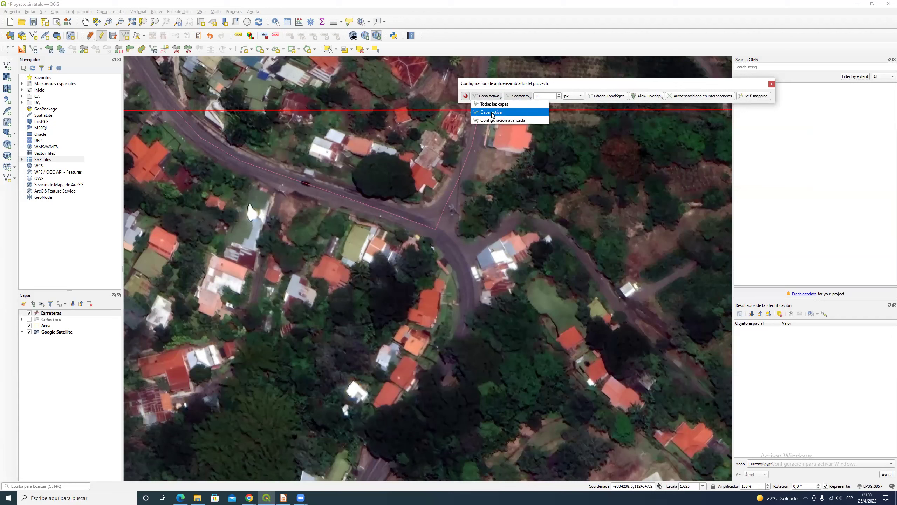
left_click(522, 96)
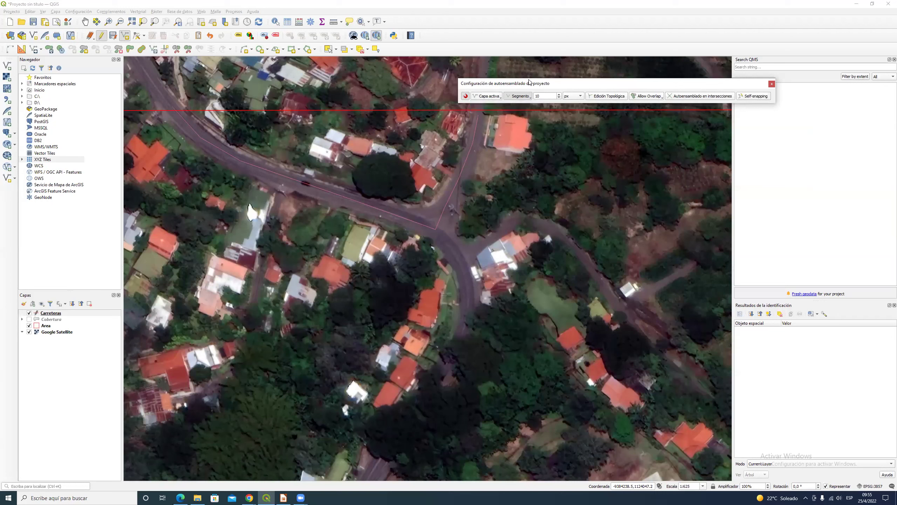
left_click(522, 96)
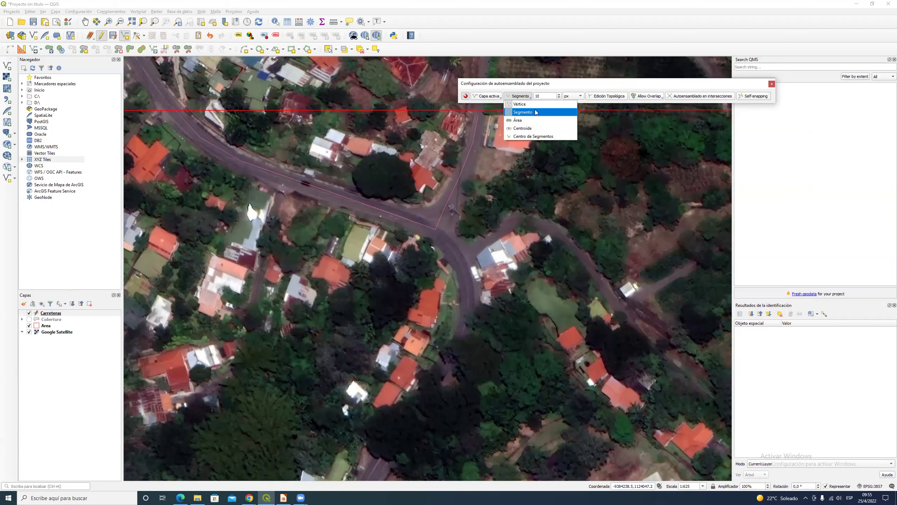
left_click(521, 88)
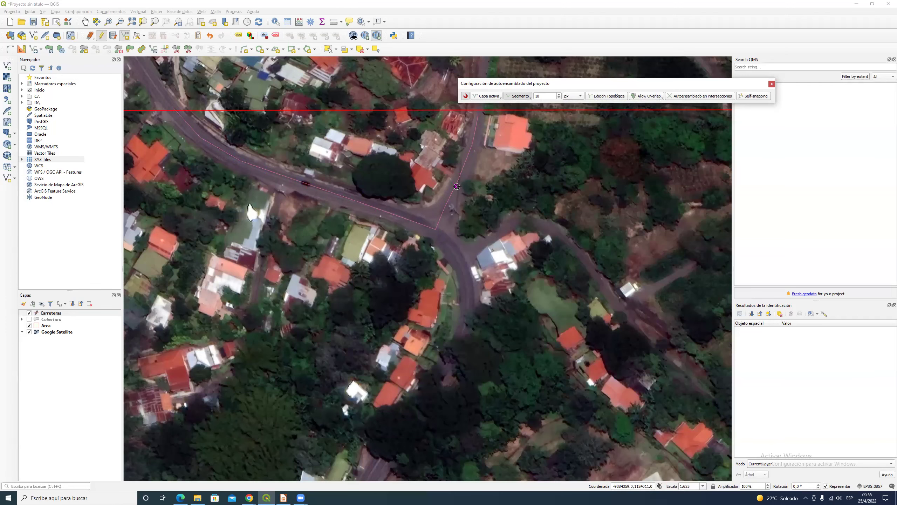
Examine the road junction up close and review the snapping tolerance and its units.
scroll(461, 187, "up", 2)
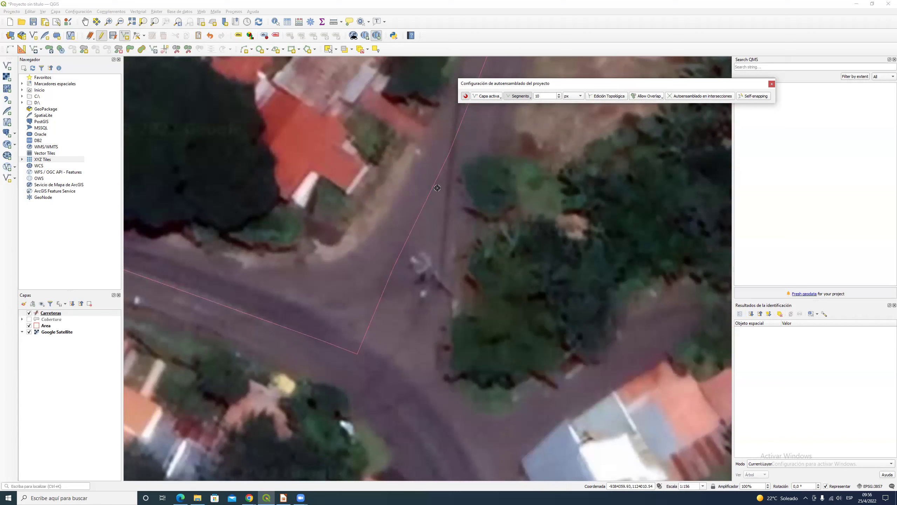
triple_click(559, 95)
triple_click(558, 94)
triple_click(558, 94)
left_click(559, 95)
left_click(580, 97)
scroll(641, 164, "down", 2)
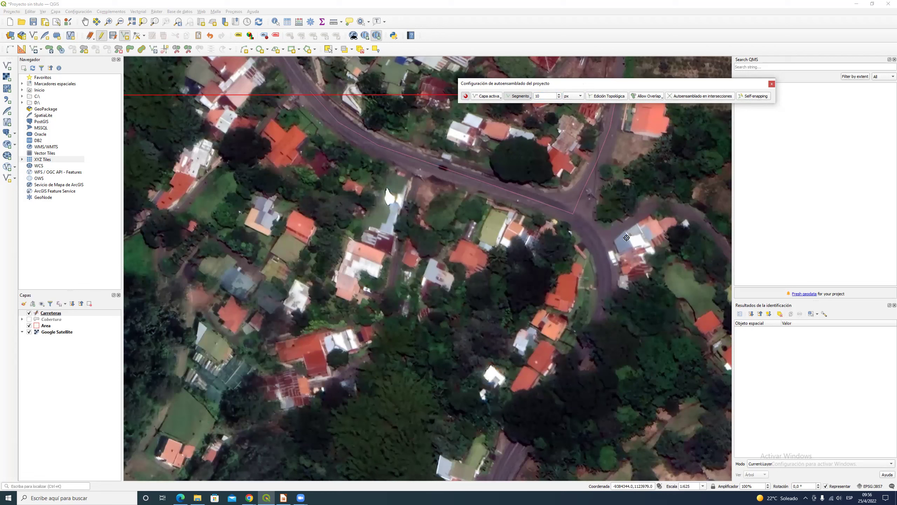
Try to draw short Carreteras lines through and from the junction of the two existing roads with snapping.
left_click_drag(641, 180, 538, 162)
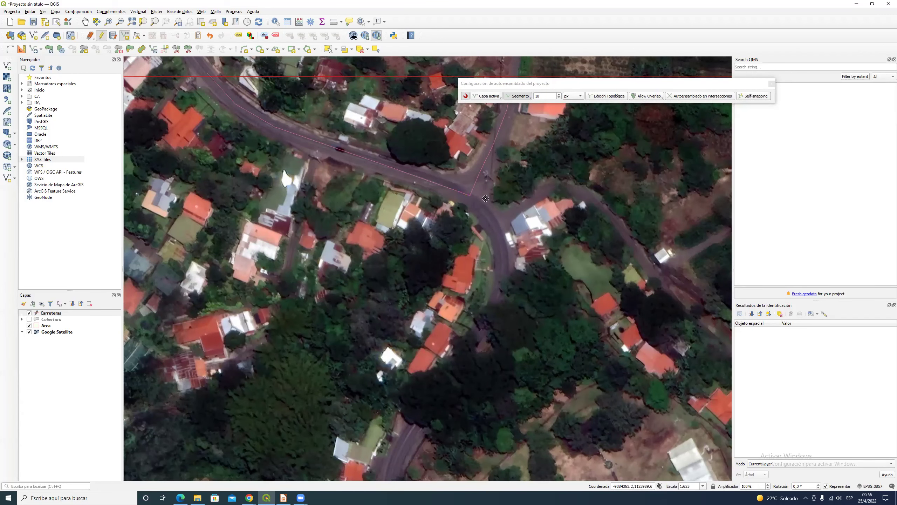
scroll(450, 191, "down", 1)
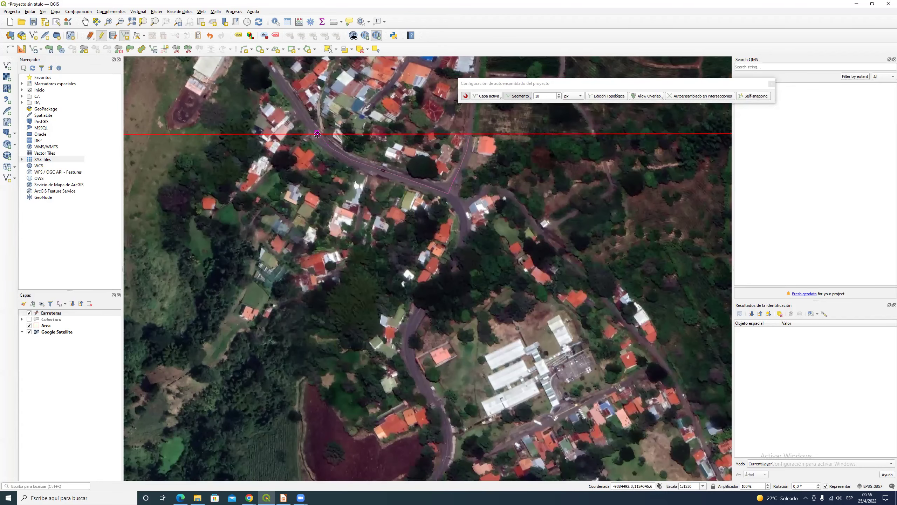
scroll(472, 197, "up", 2)
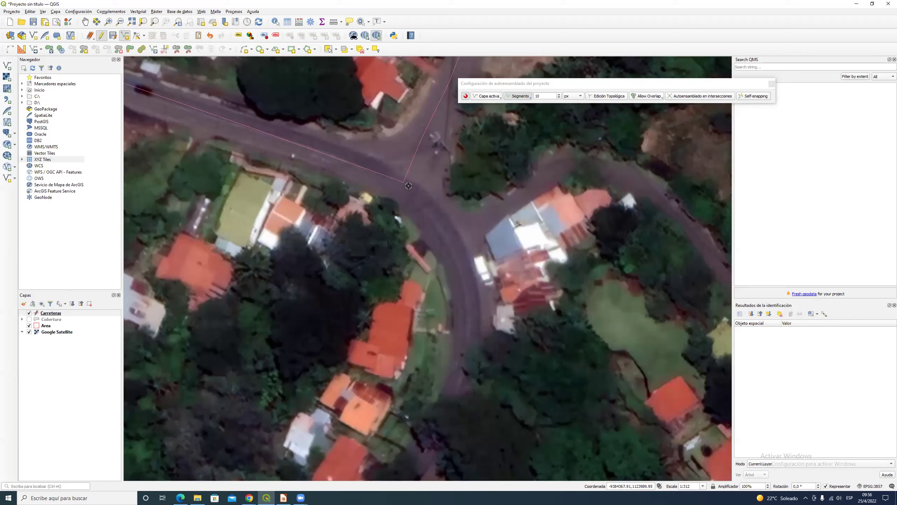
scroll(400, 178, "up", 1)
scroll(400, 179, "up", 1)
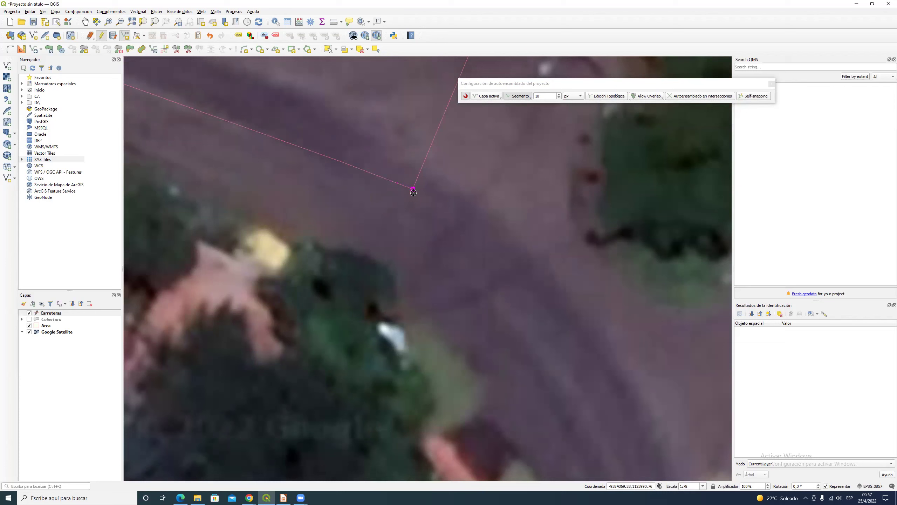
right_click(412, 187)
left_click(401, 139)
right_click(443, 242)
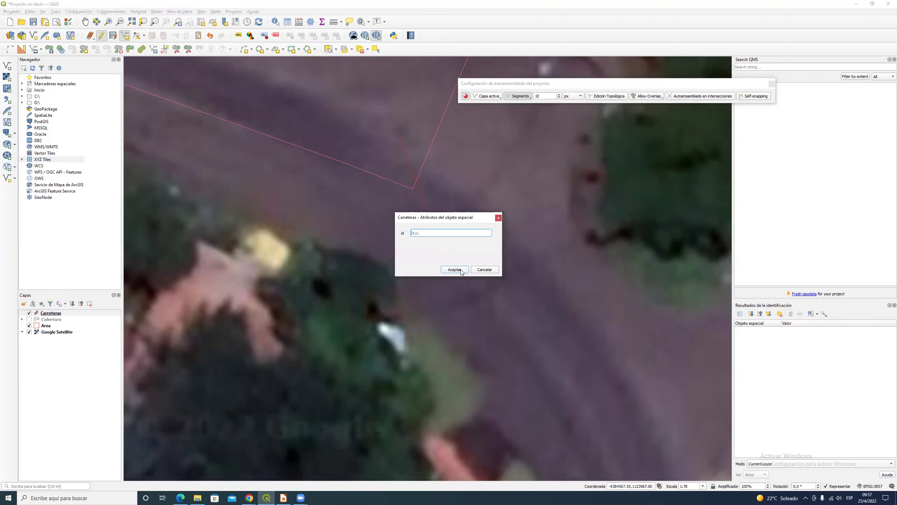
left_click(482, 274)
left_click(492, 294)
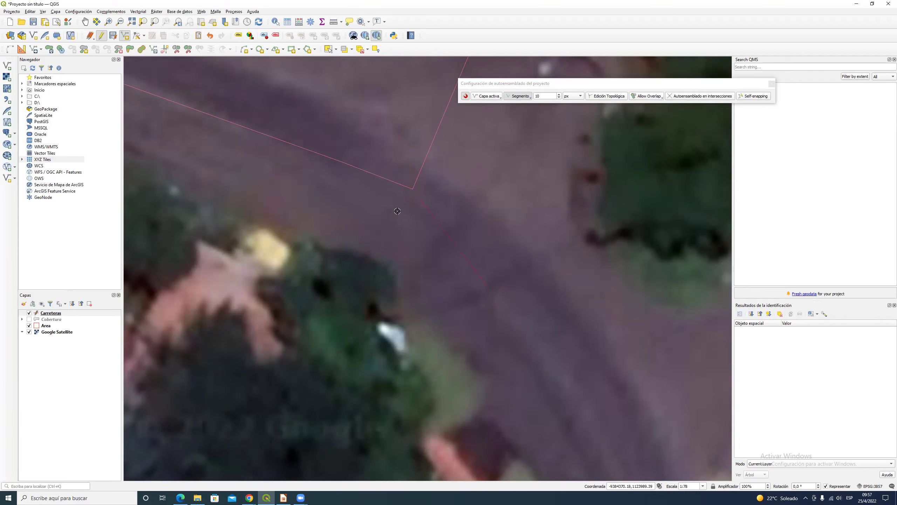
left_click(426, 212)
right_click(425, 211)
left_click(483, 269)
Digitize the southern road of the residential estate near the tennis courts as a Carreteras line with id 3.
scroll(500, 282, "down", 3)
left_click_drag(520, 280, 433, 236)
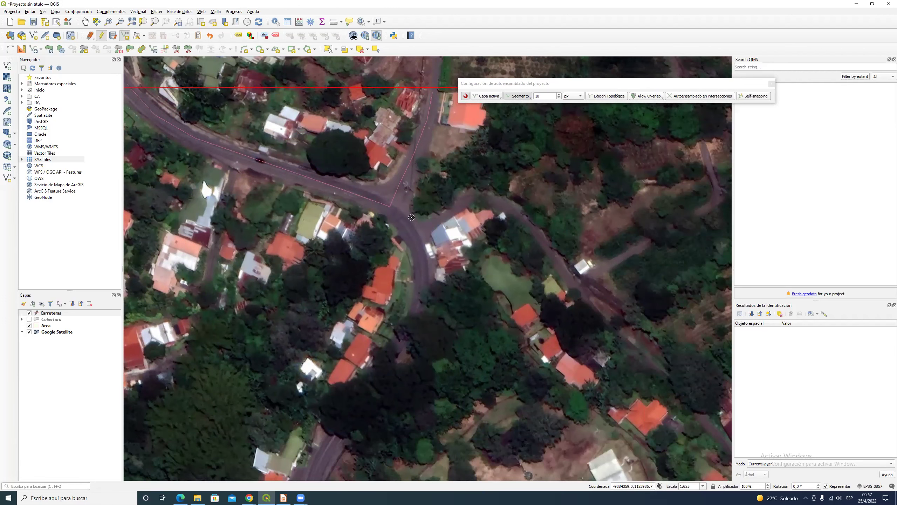
scroll(411, 217, "down", 1)
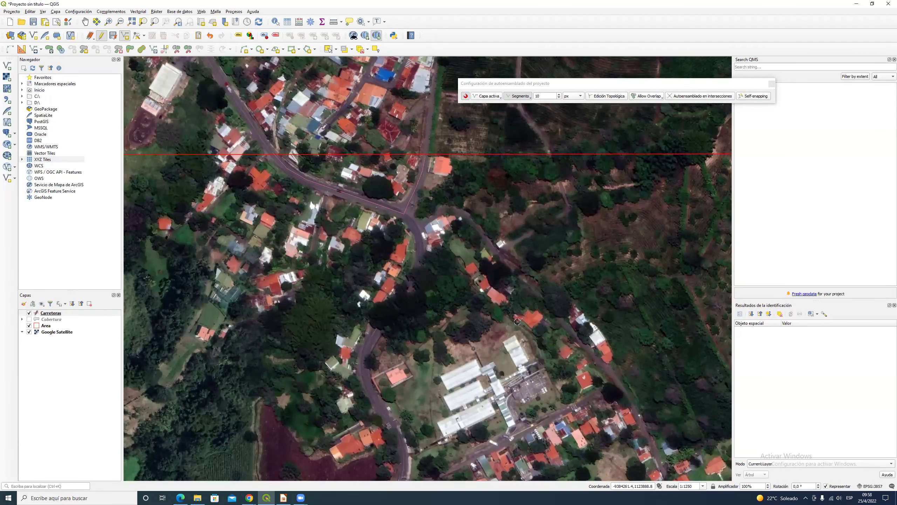
scroll(498, 341, "down", 1)
left_click_drag(498, 341, 400, 215)
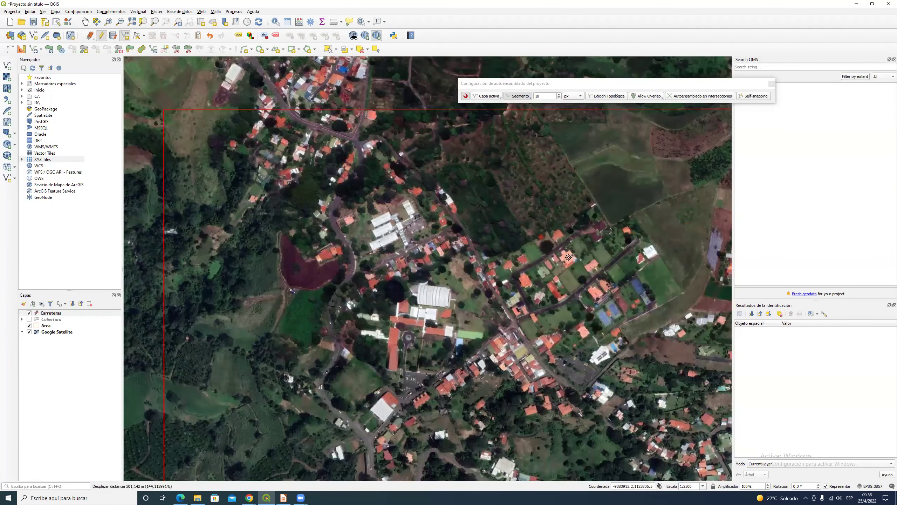
scroll(626, 272, "up", 1)
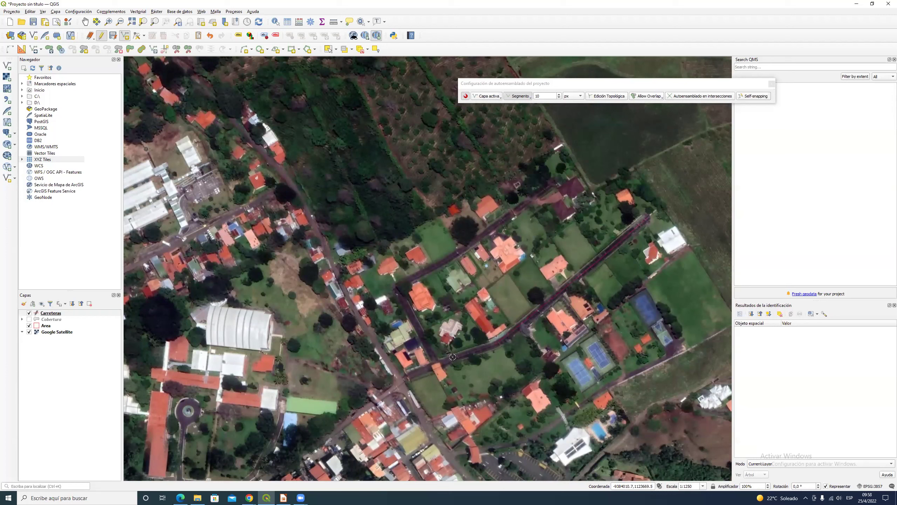
right_click(436, 366)
type("3")
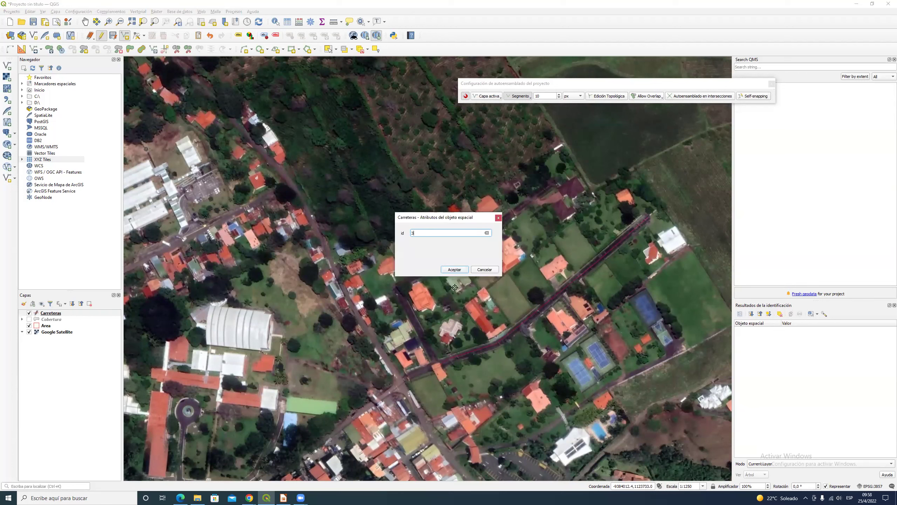
left_click(454, 269)
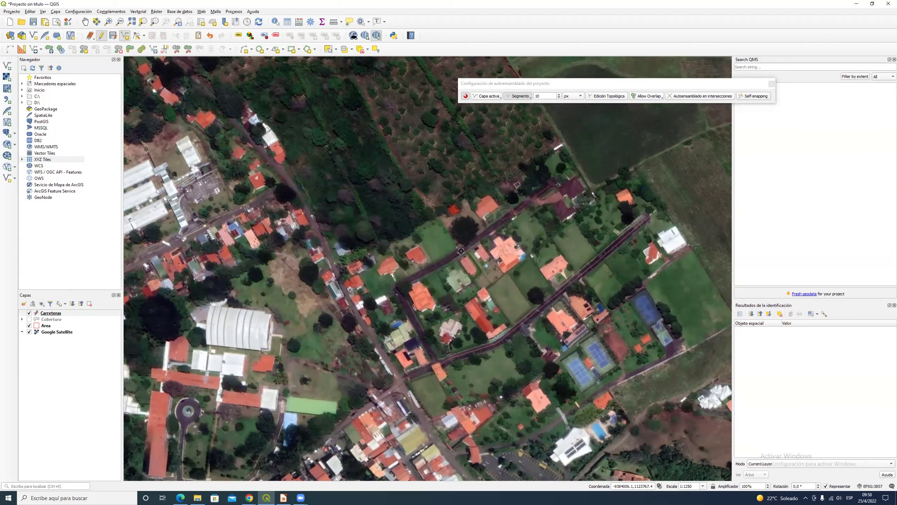
Digitize the estate's northern road with an empty id, plus the street connecting its western end to the southern road.
right_click(397, 286)
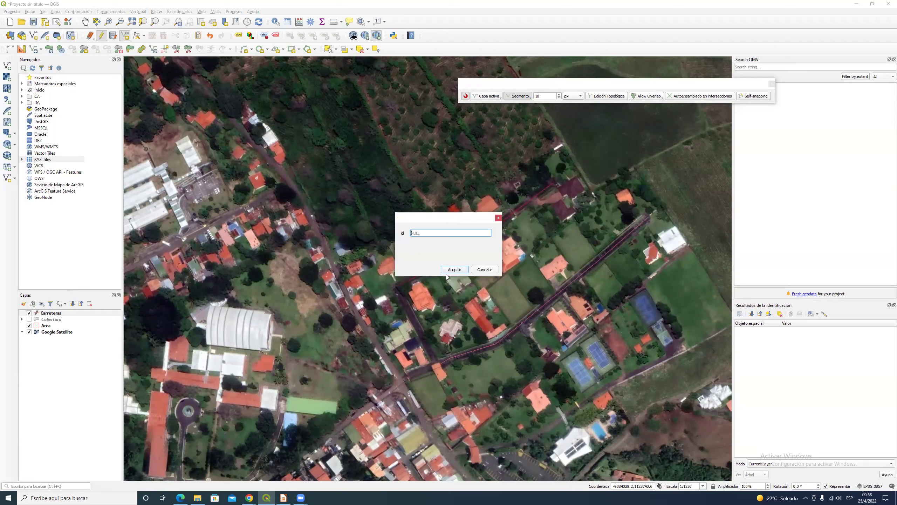
left_click(453, 271)
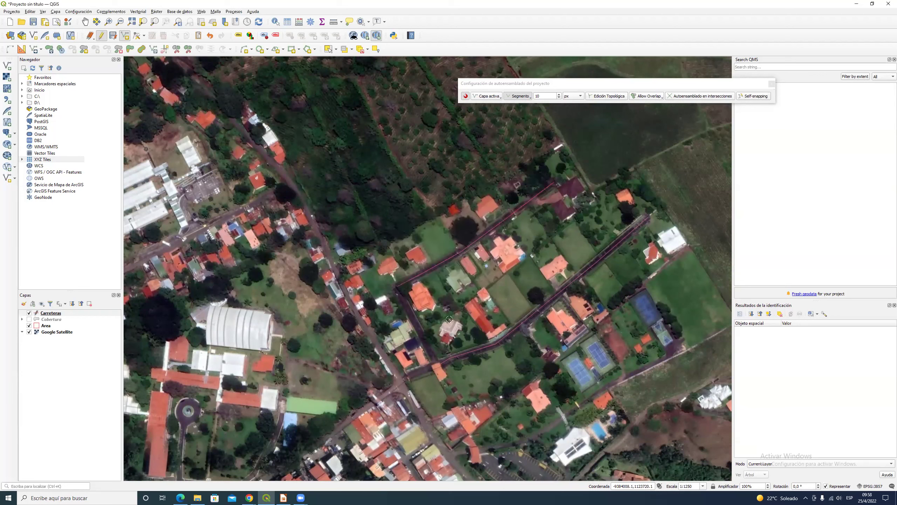
left_click(396, 286)
scroll(441, 363, "up", 2)
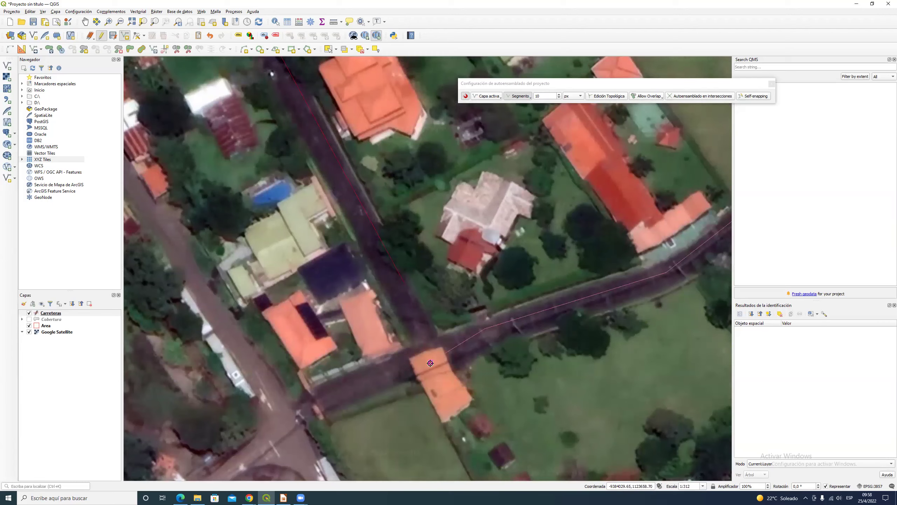
right_click(430, 363)
key("Return")
scroll(357, 369, "down", 2)
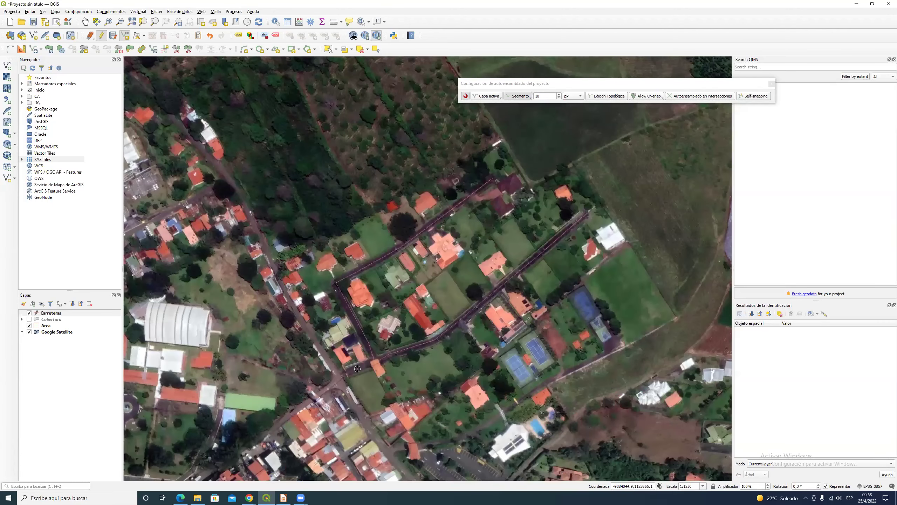
Digitize the short access road from the main street to the junction of the estate's southern road and connecting street.
scroll(357, 368, "down", 1)
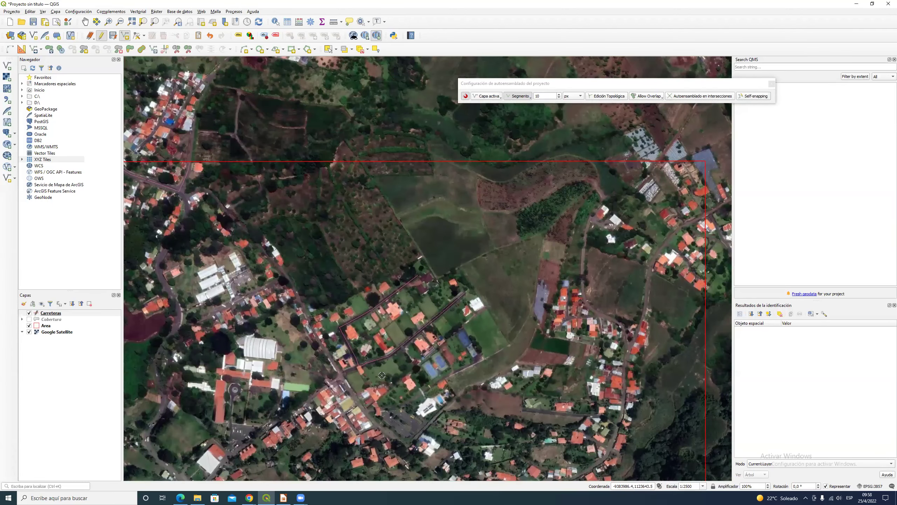
scroll(335, 389, "up", 1)
scroll(340, 381, "up", 1)
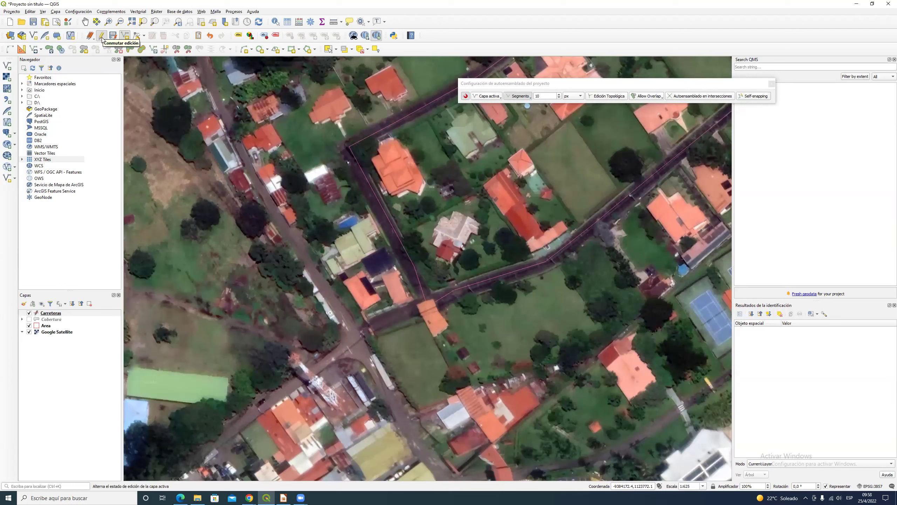
left_click(126, 37)
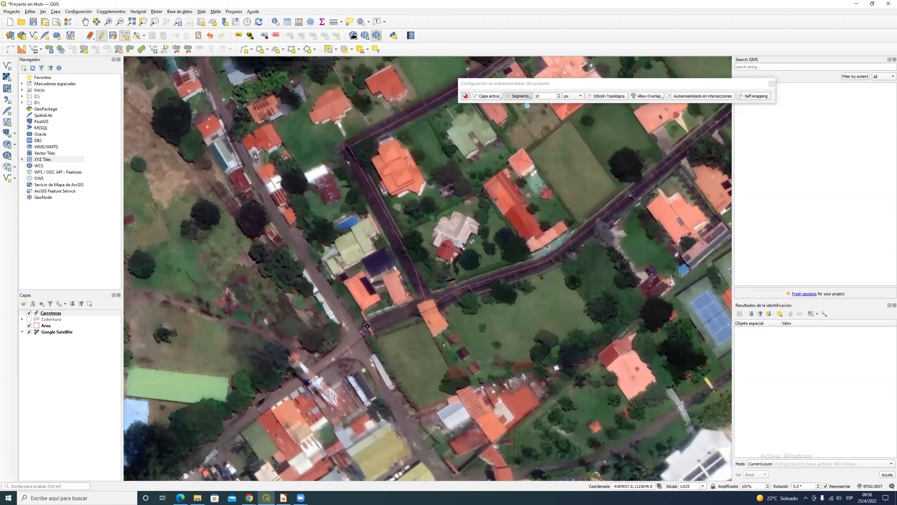
right_click(427, 305)
left_click(453, 267)
scroll(409, 335, "down", 2)
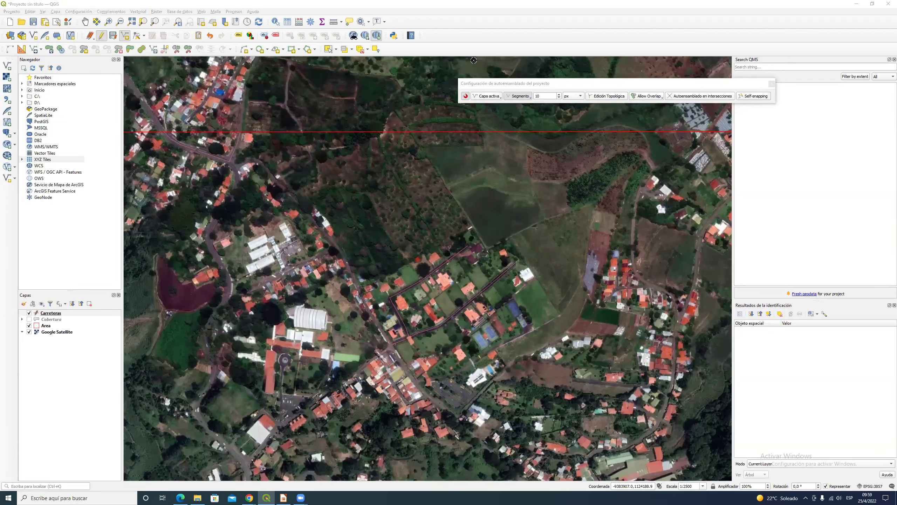
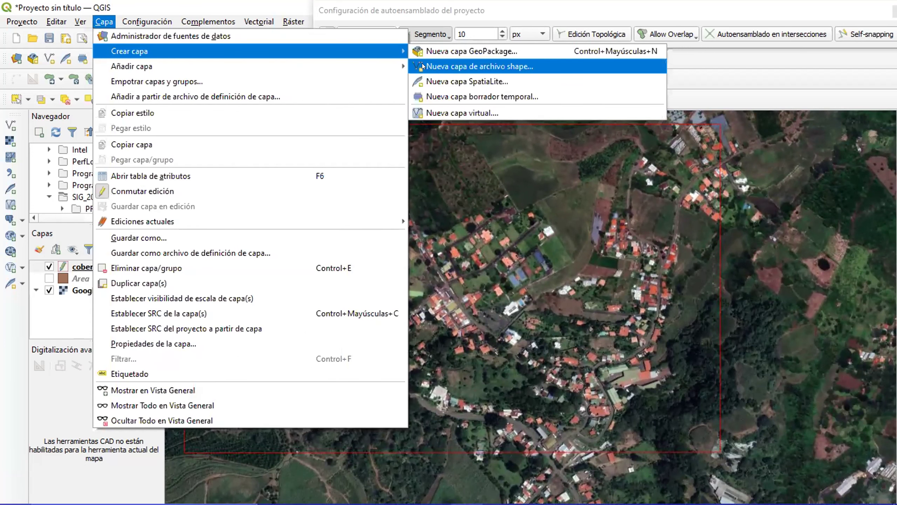
Start a new shapefile layer named carreteras in the SIG_2022\semana5 folder.
left_click(465, 68)
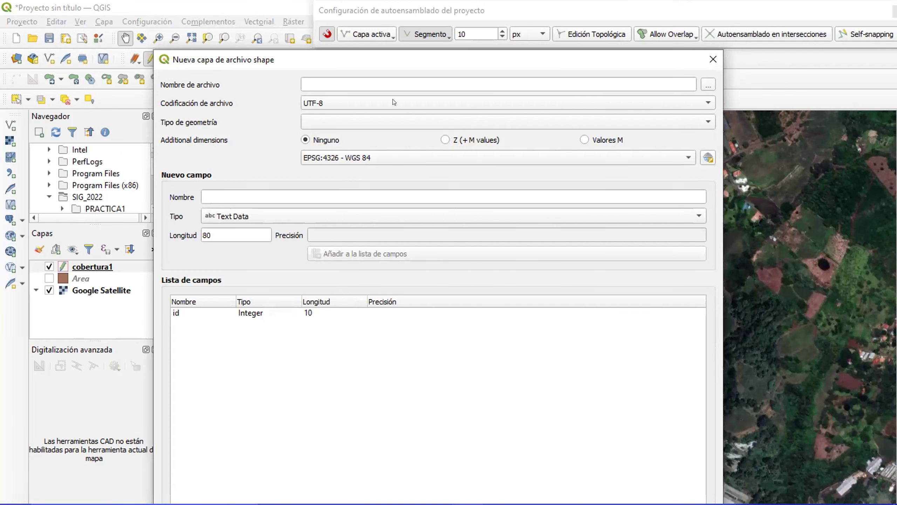
left_click(708, 85)
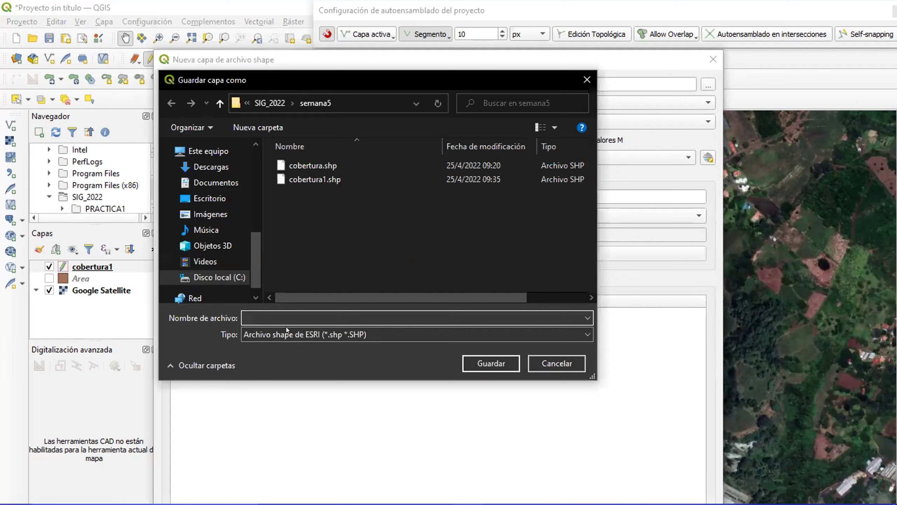
type("carreteras")
left_click(488, 362)
Set the new shapefile's geometry type to Línea and its CRS to EPSG:5367 - CR05 / CRTM05.
left_click(415, 119)
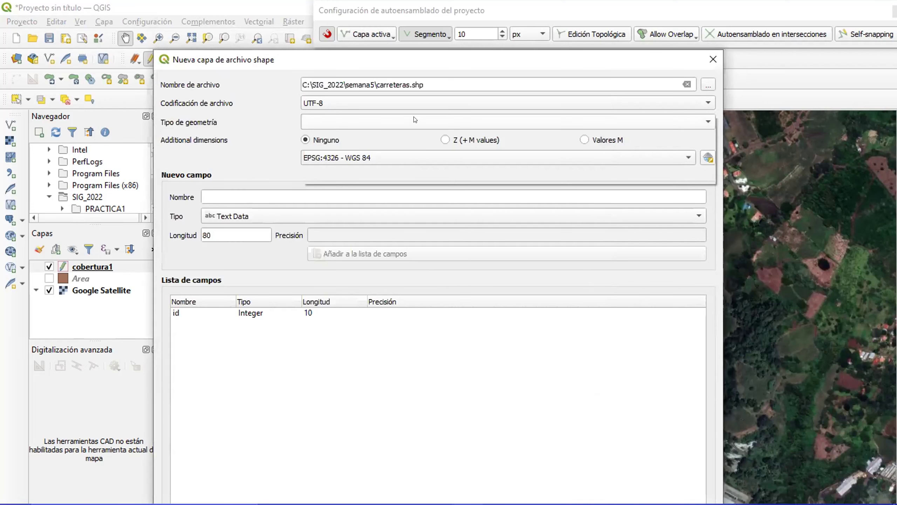
left_click(414, 157)
left_click(413, 157)
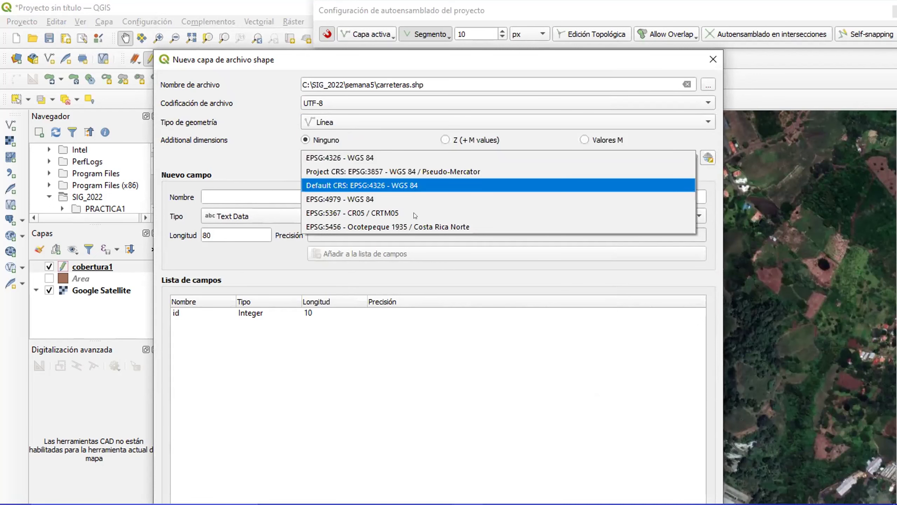
left_click(400, 214)
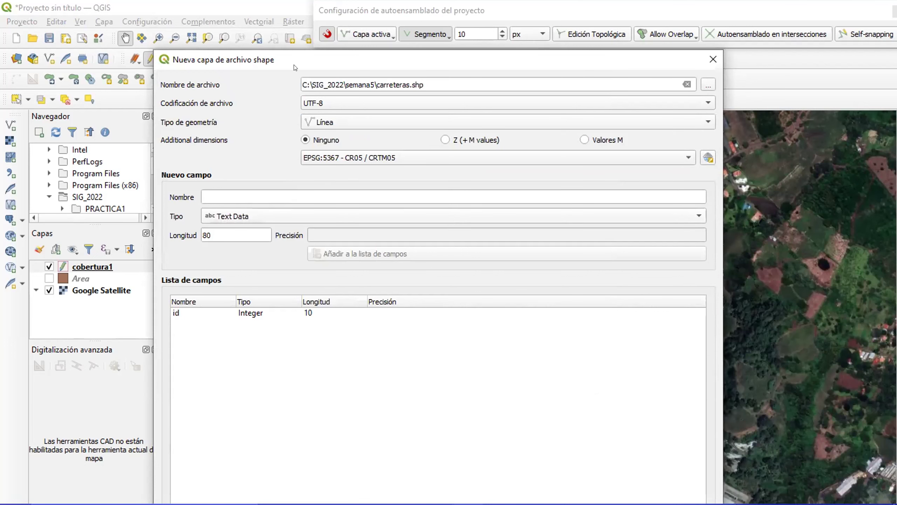
Create the new carreteras shapefile and add it to the project.
left_click_drag(296, 66, 293, 30)
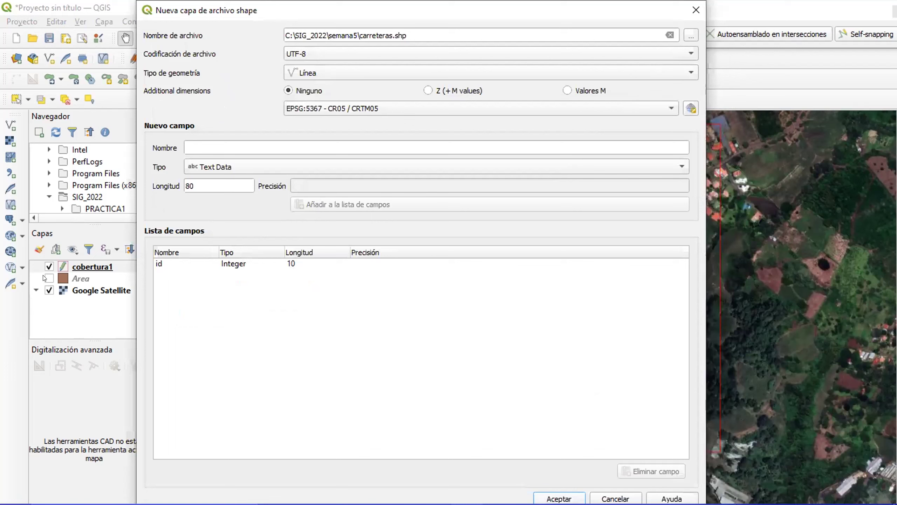
key("Escape")
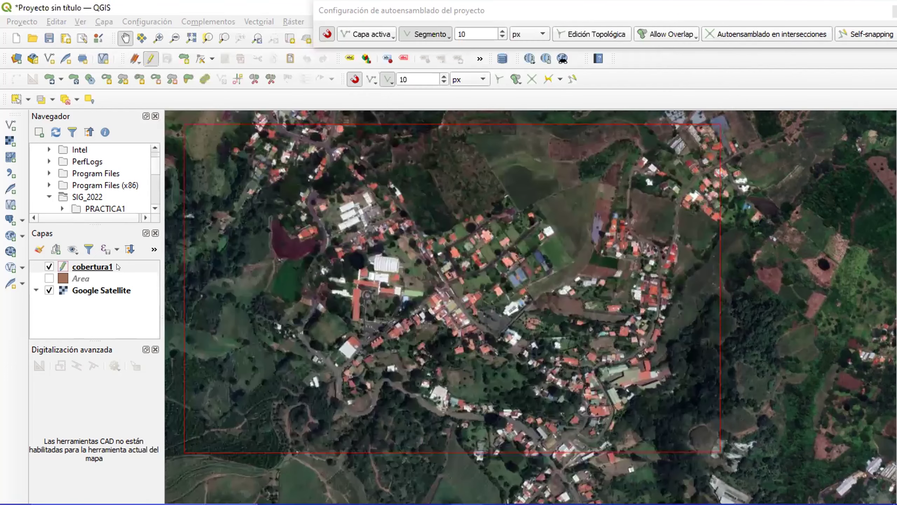
End editing on the cobertura1 layer, hide it, and make carreteras the active layer.
left_click(44, 279)
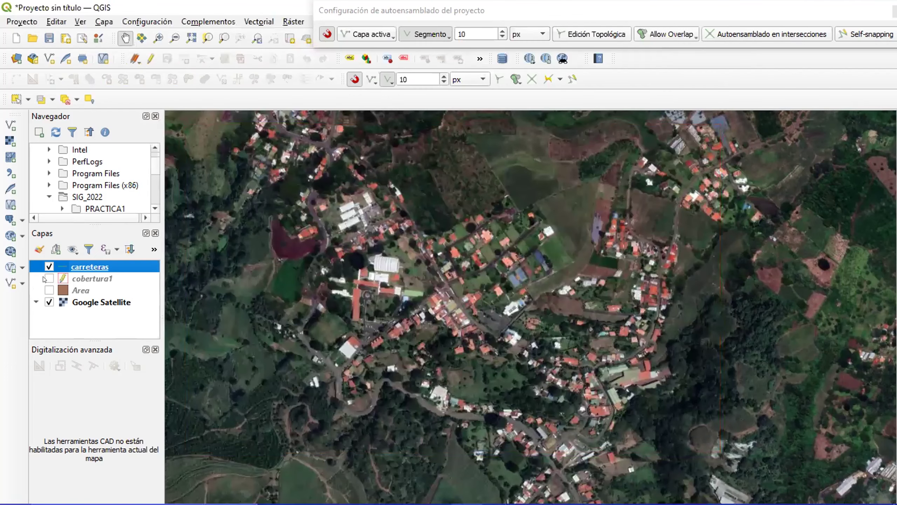
left_click(49, 279)
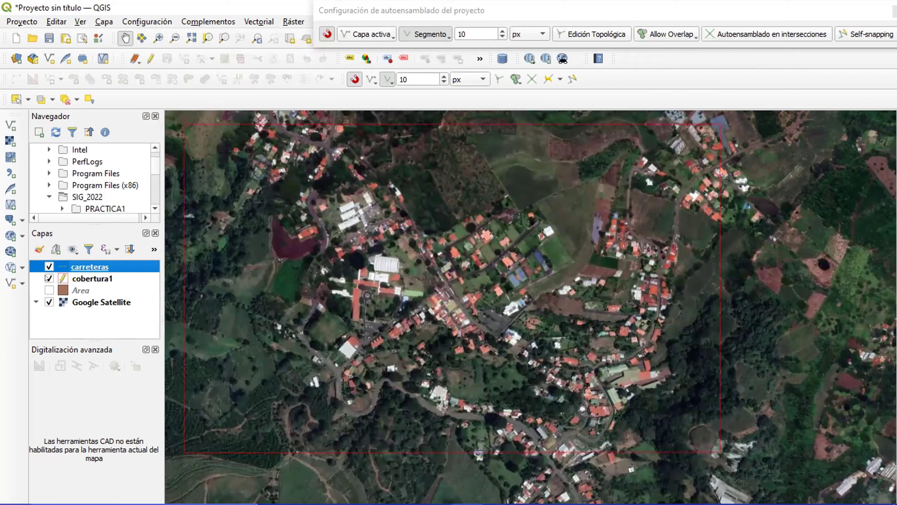
left_click(49, 279)
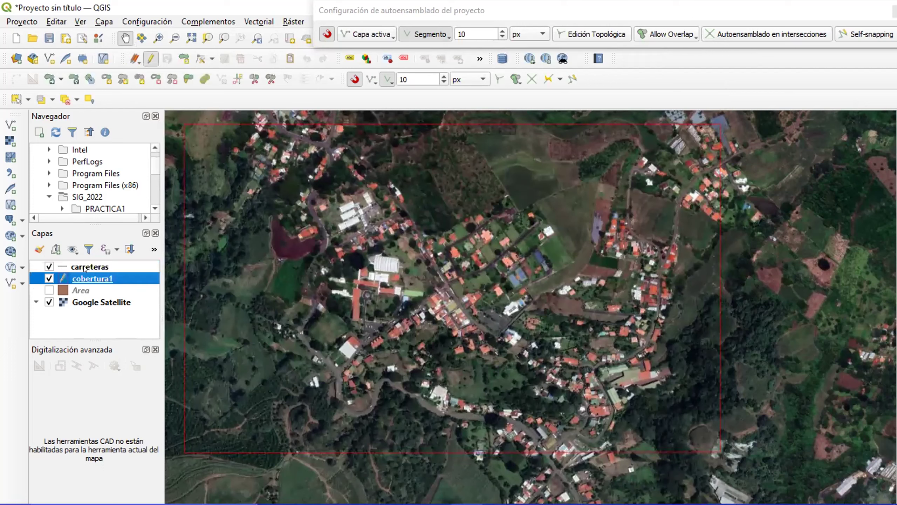
left_click(49, 279)
left_click(150, 59)
left_click(44, 266)
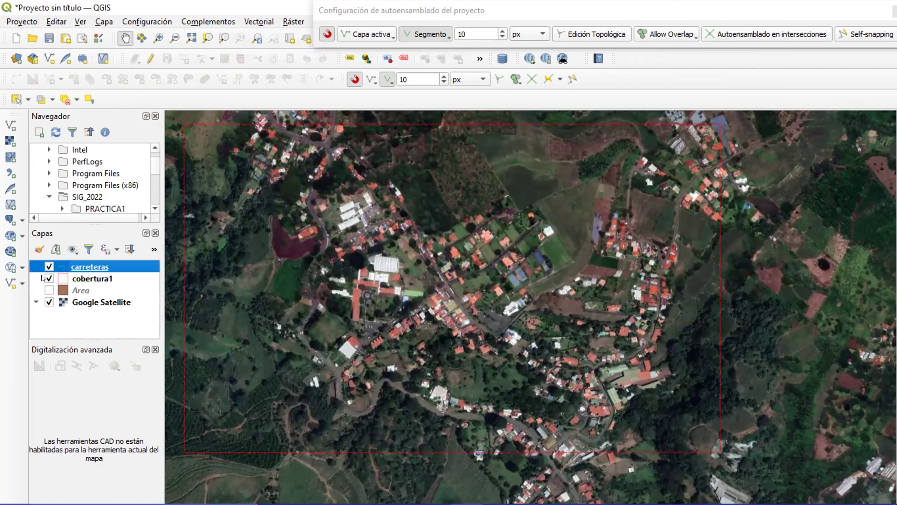
left_click(48, 278)
left_click(89, 267)
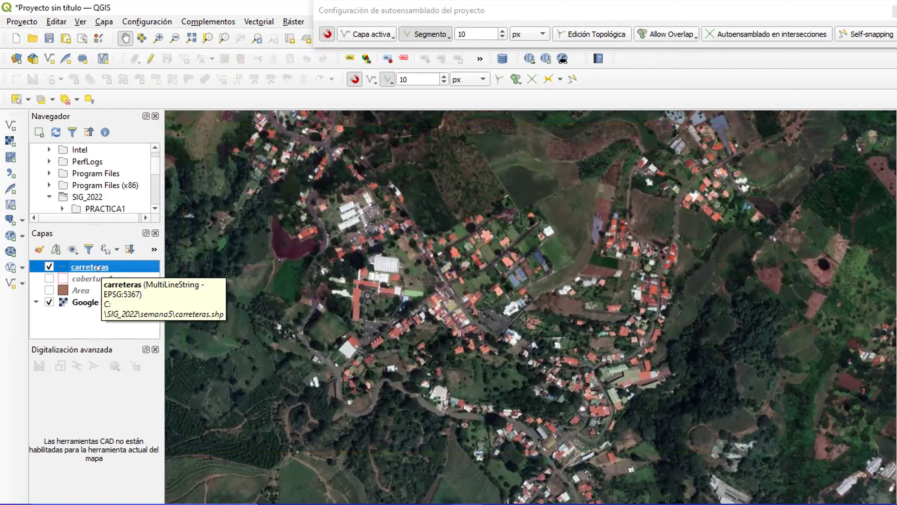
Enable editing on the carreteras layer and start adding line features.
left_click(150, 59)
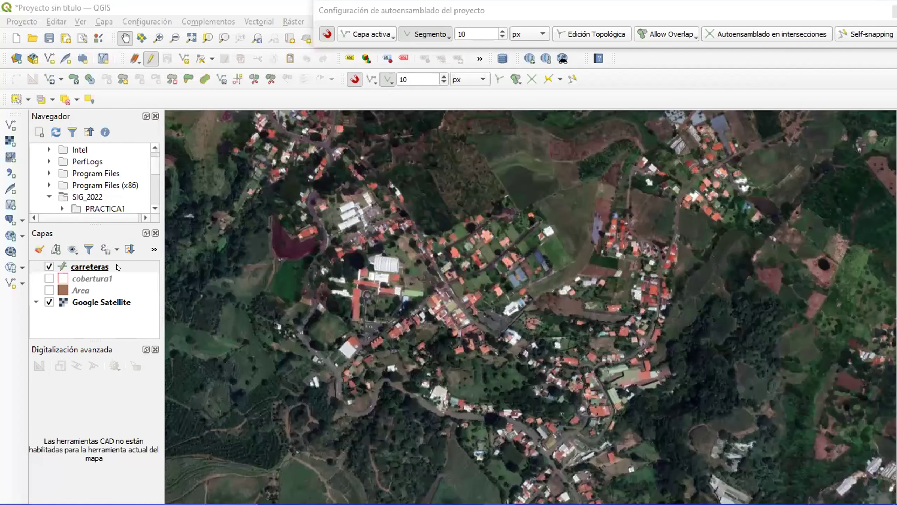
right_click(117, 266)
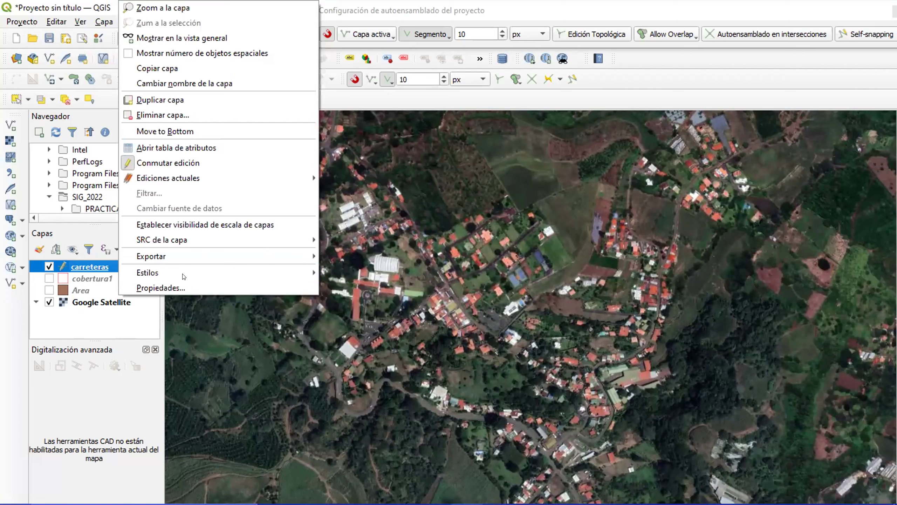
key("Escape")
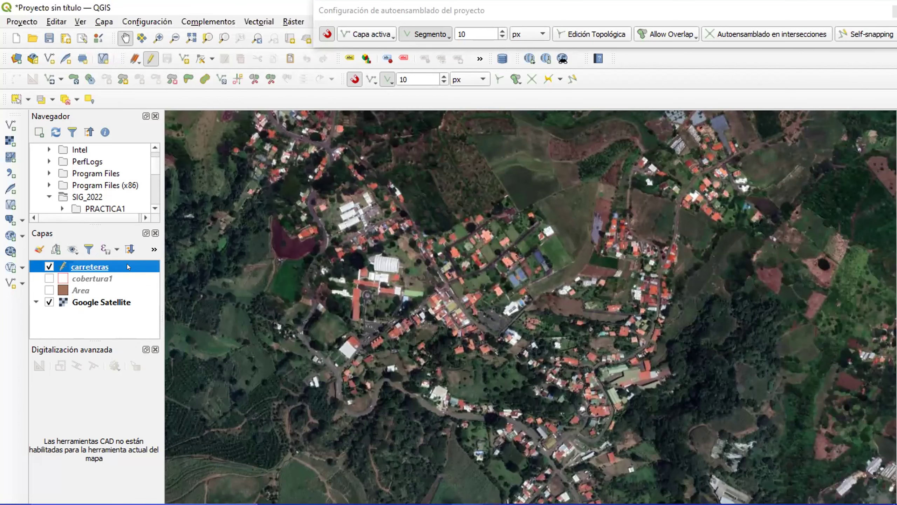
right_click(127, 264)
key("Escape")
left_click(184, 58)
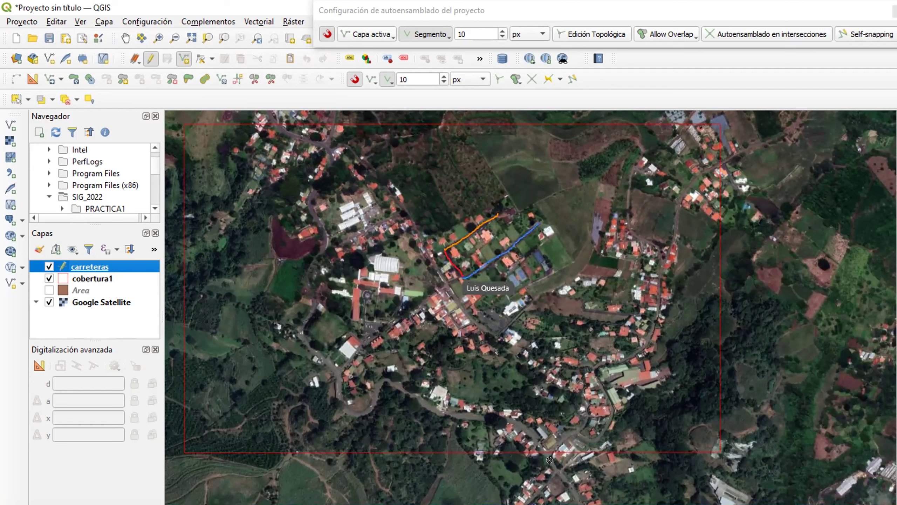
Digitize the estate's northern road from its eastern end to its western end and assign it id 1.
left_click(490, 208)
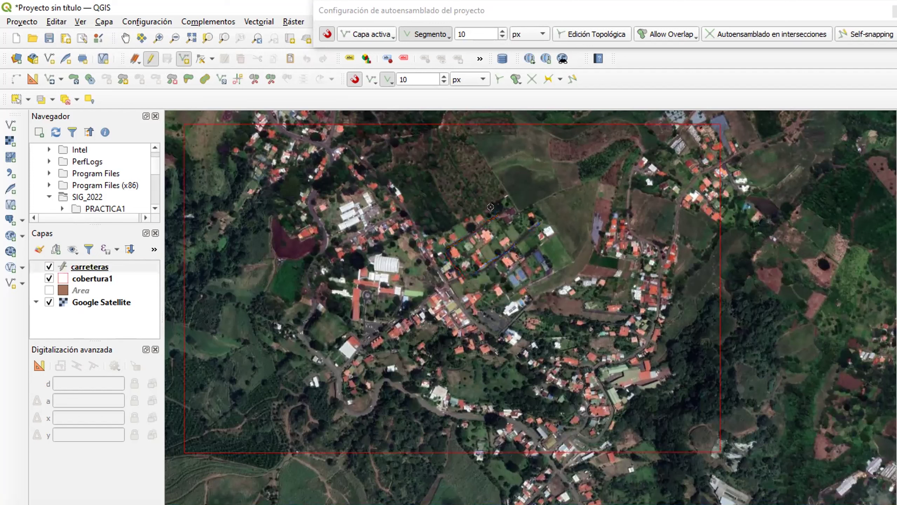
right_click(445, 245)
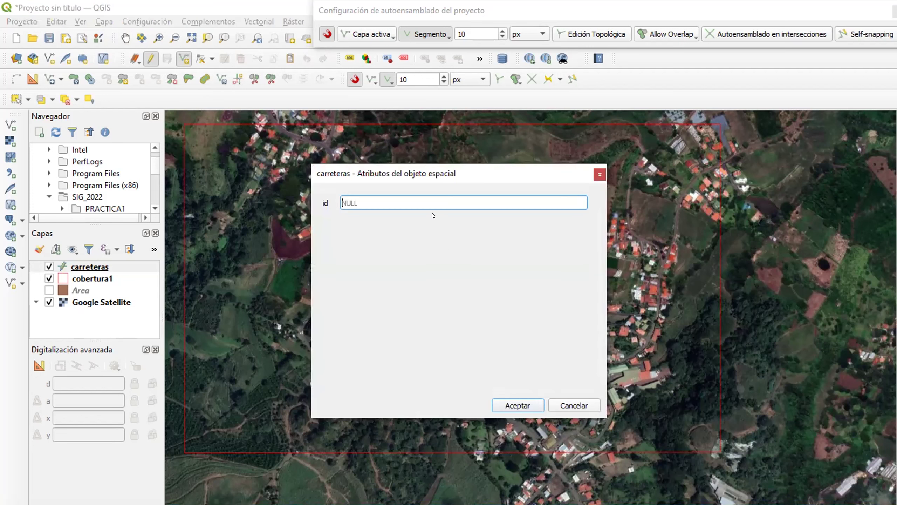
type("1")
left_click(518, 405)
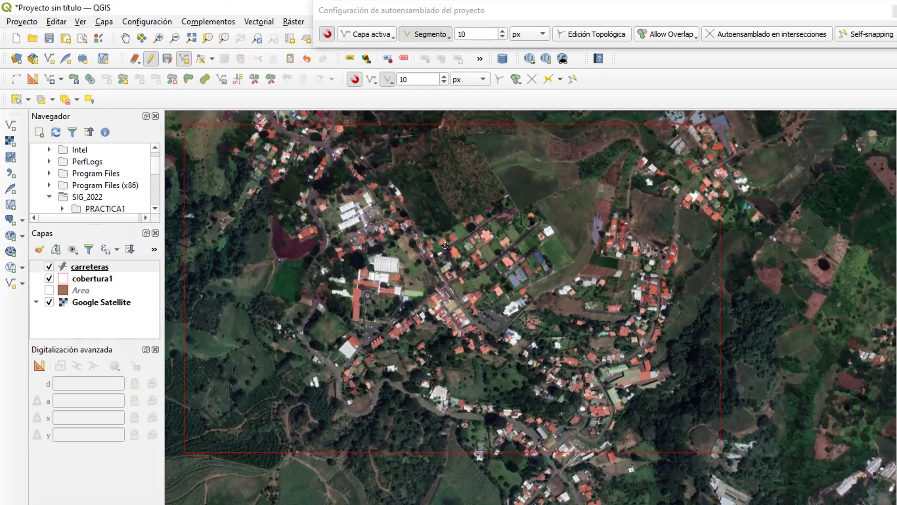
left_click(448, 250)
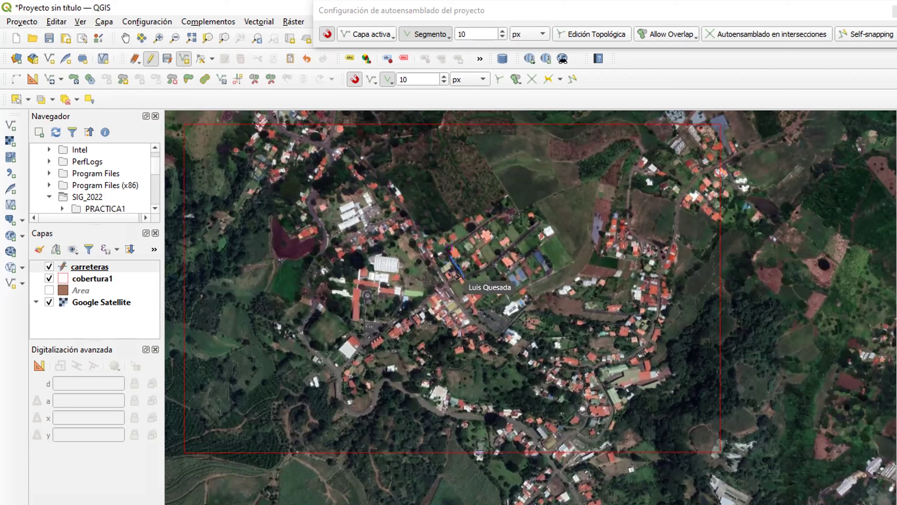
key("Escape")
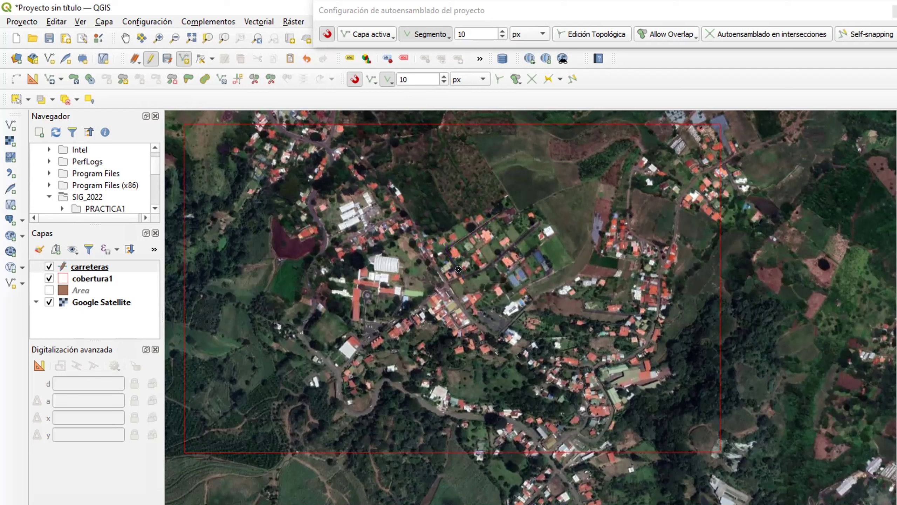
mouse_move(459, 269)
left_click(458, 269)
left_click(456, 271)
left_click(306, 58)
left_click(322, 58)
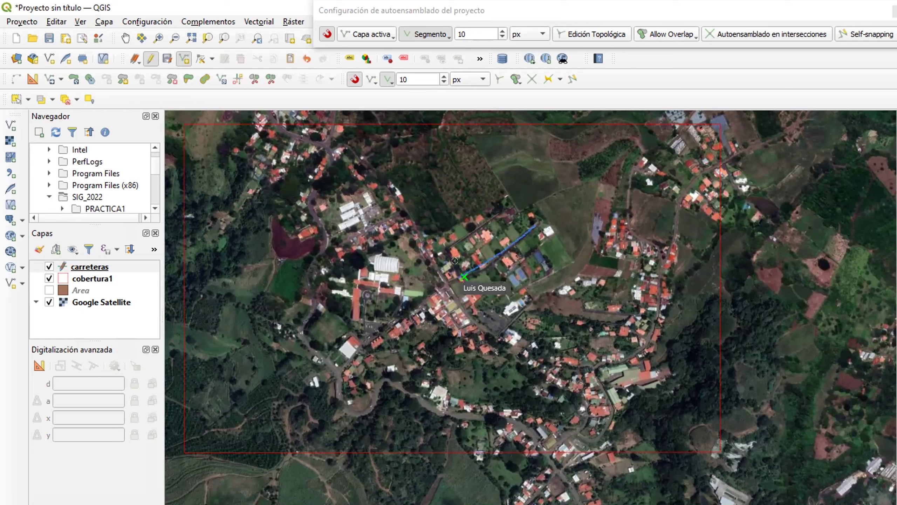
right_click(530, 225)
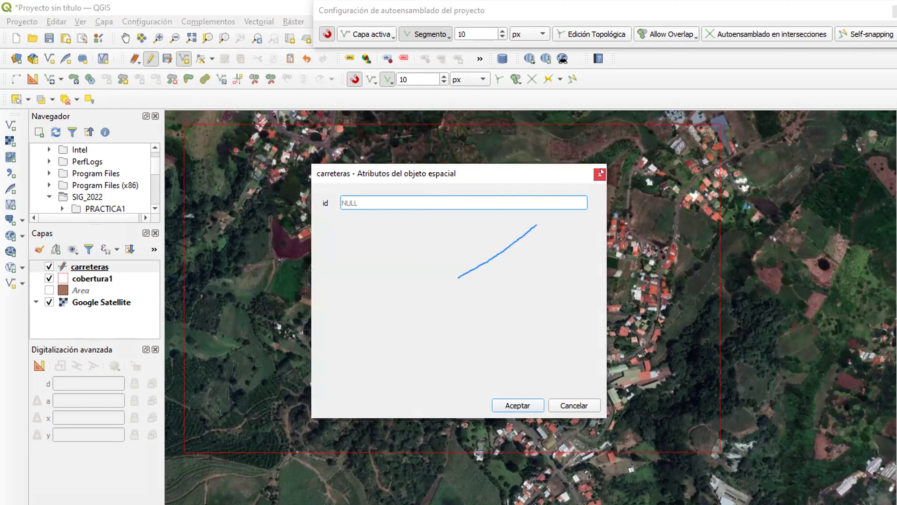
key("Return")
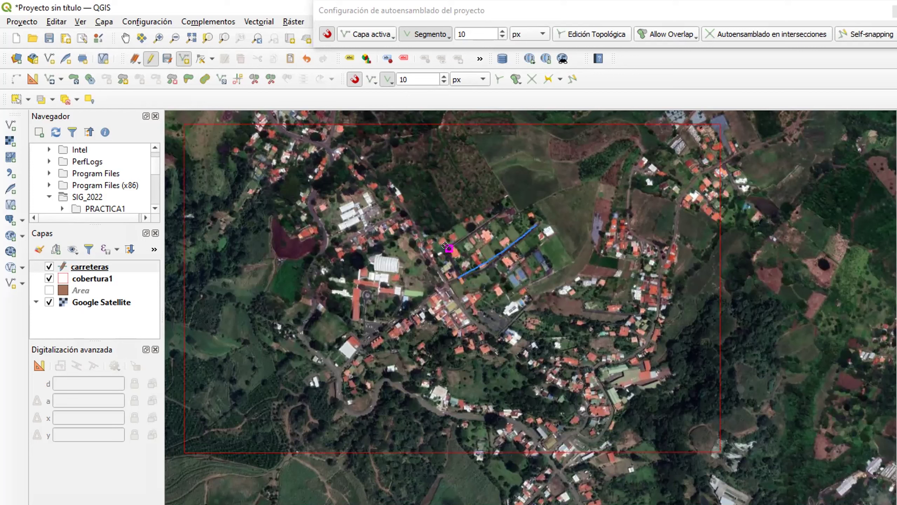
Digitize the short street from the northern road's western end down to the southern road and assign it id 2.
left_click(445, 246)
right_click(455, 274)
type("1")
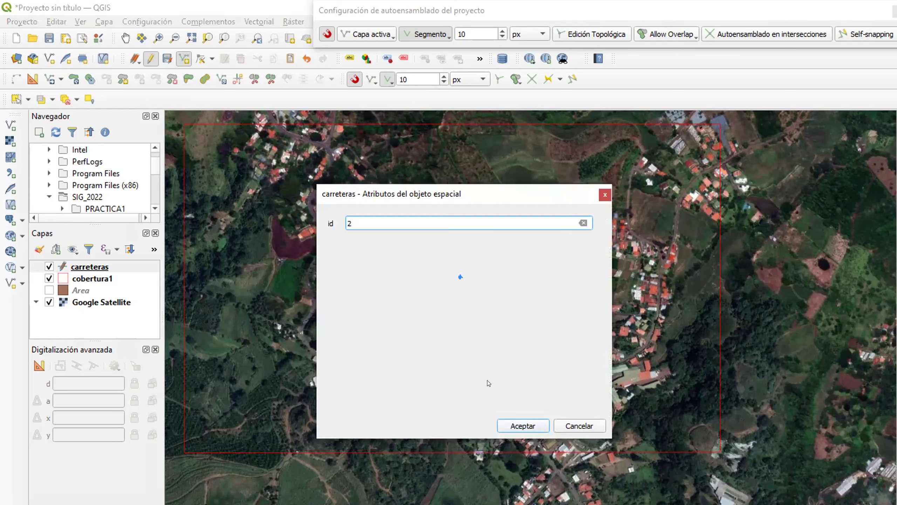
left_click(520, 425)
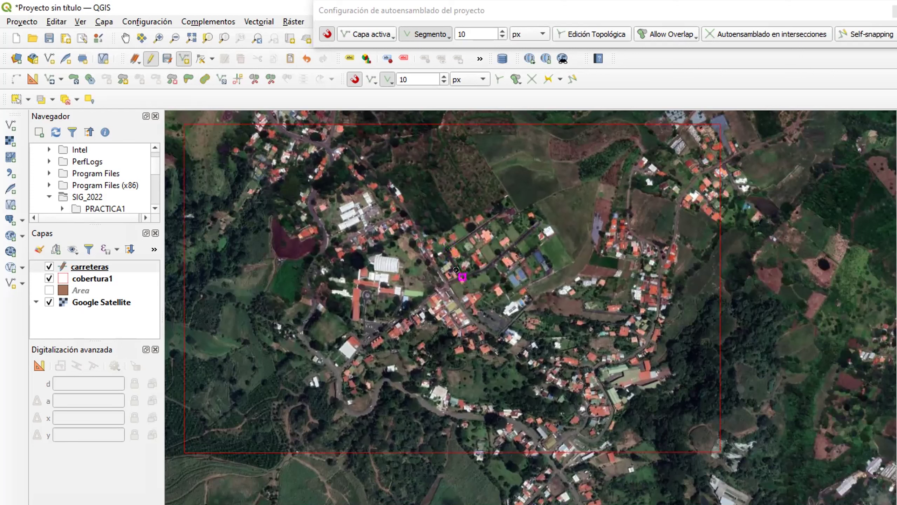
Digitize the estate's southern road from the connecting street to its eastern end and assign it id 3.
mouse_move(456, 270)
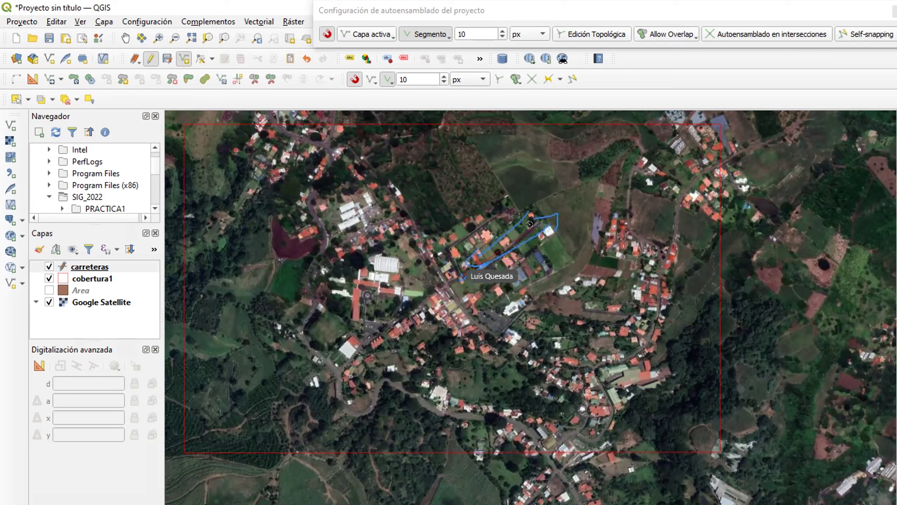
right_click(530, 224)
type("3")
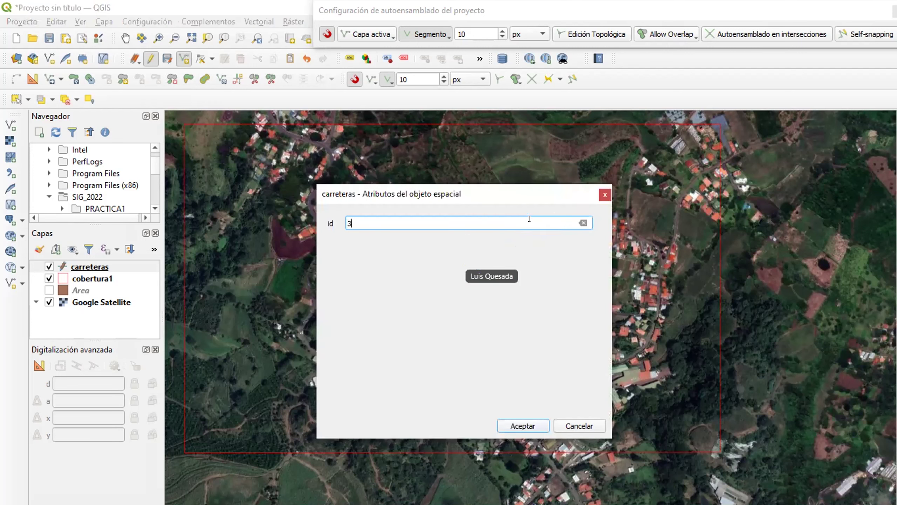
left_click(518, 424)
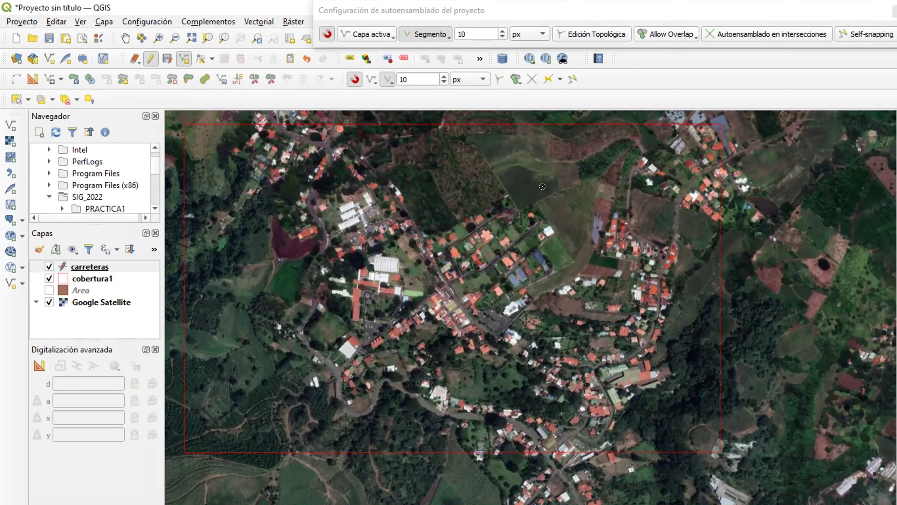